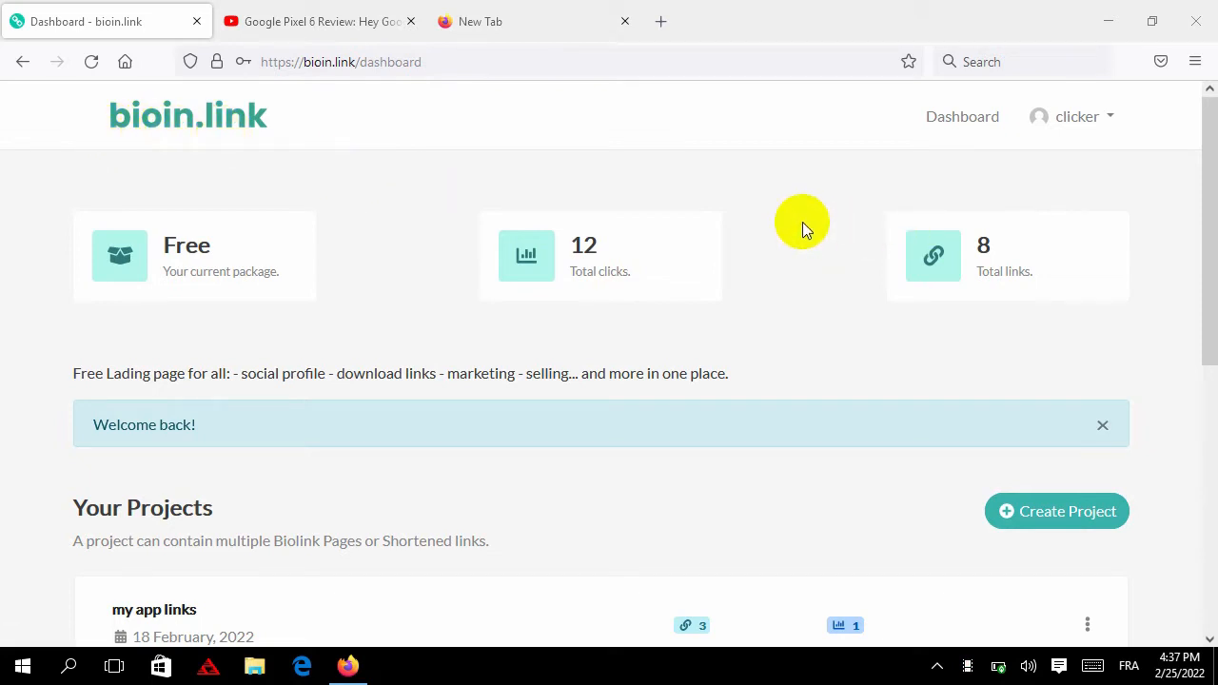
Create a project named 'cpa offer 1' and view its empty project page
left_click(1046, 515)
left_click(483, 384)
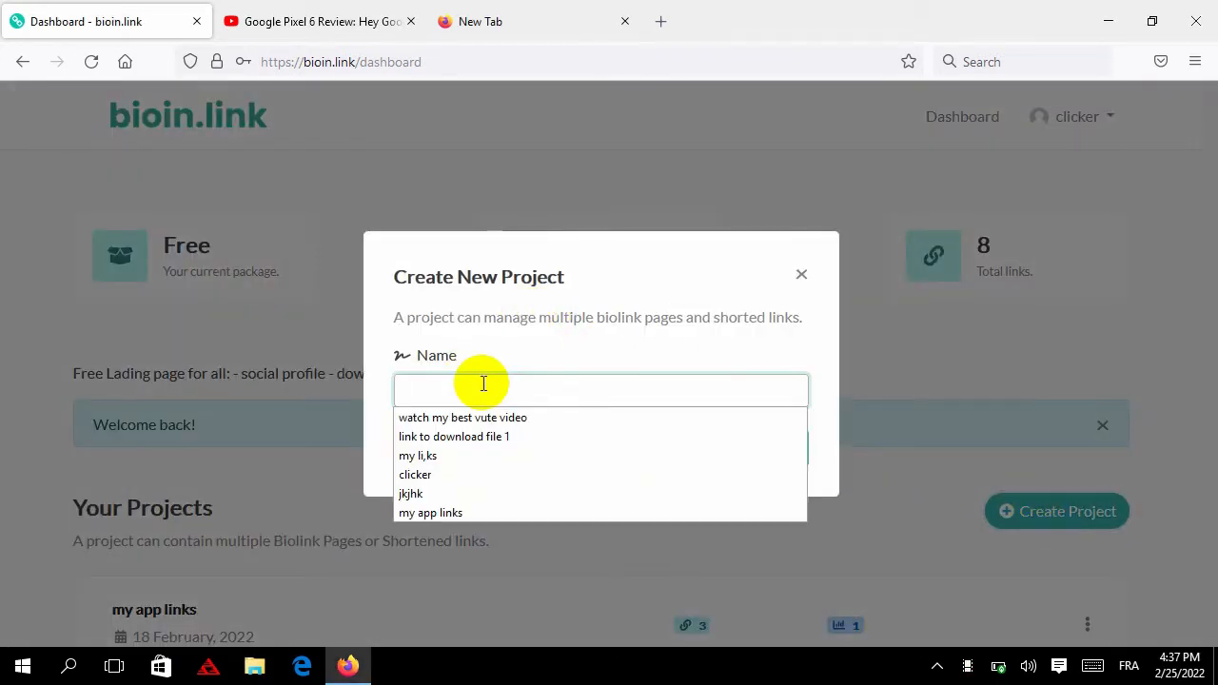
type("cpa offer 1")
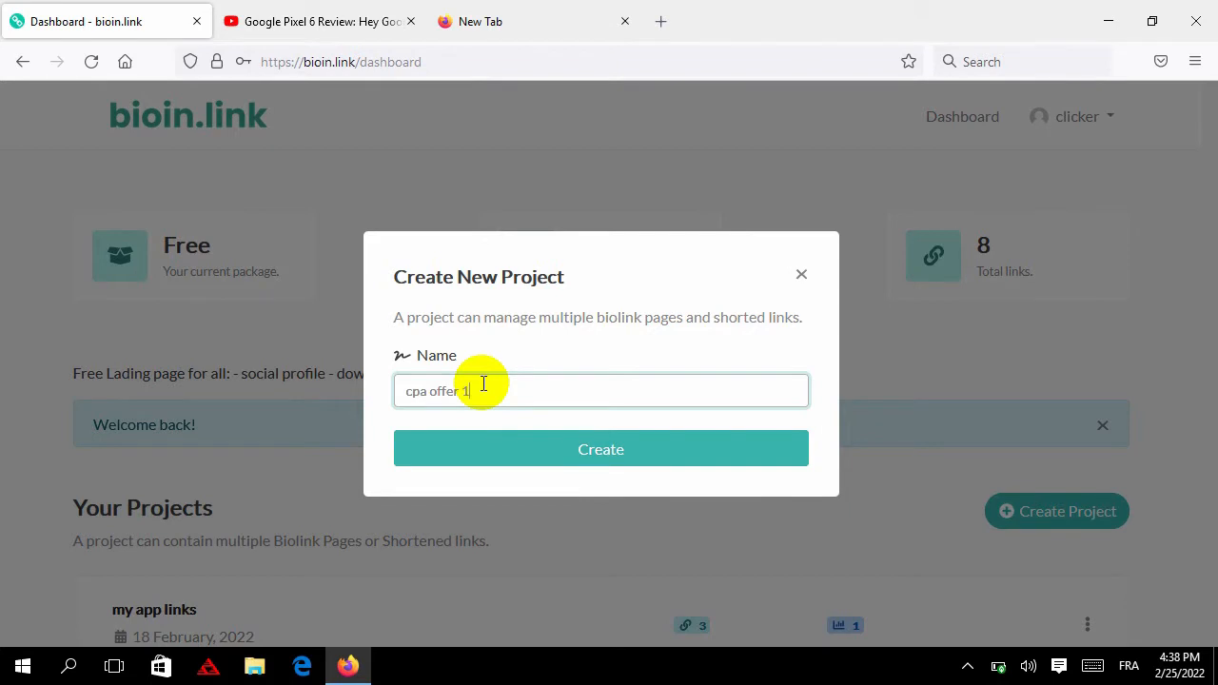
key("Return")
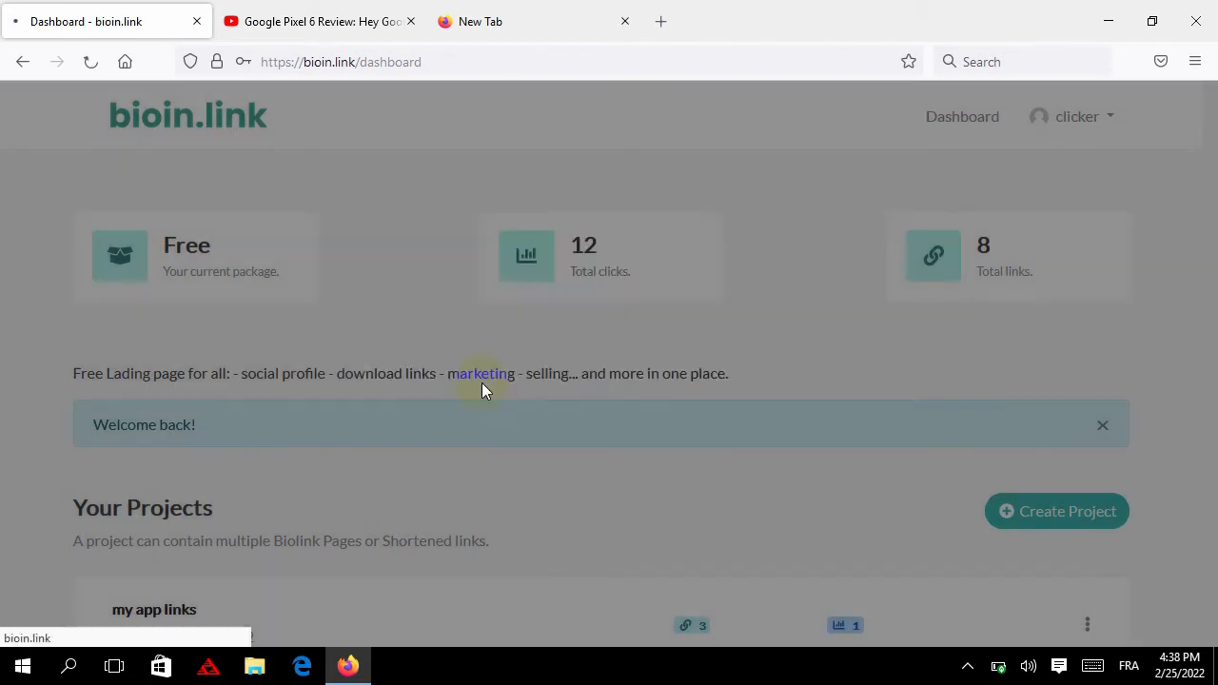
scroll(444, 276, "down", 5)
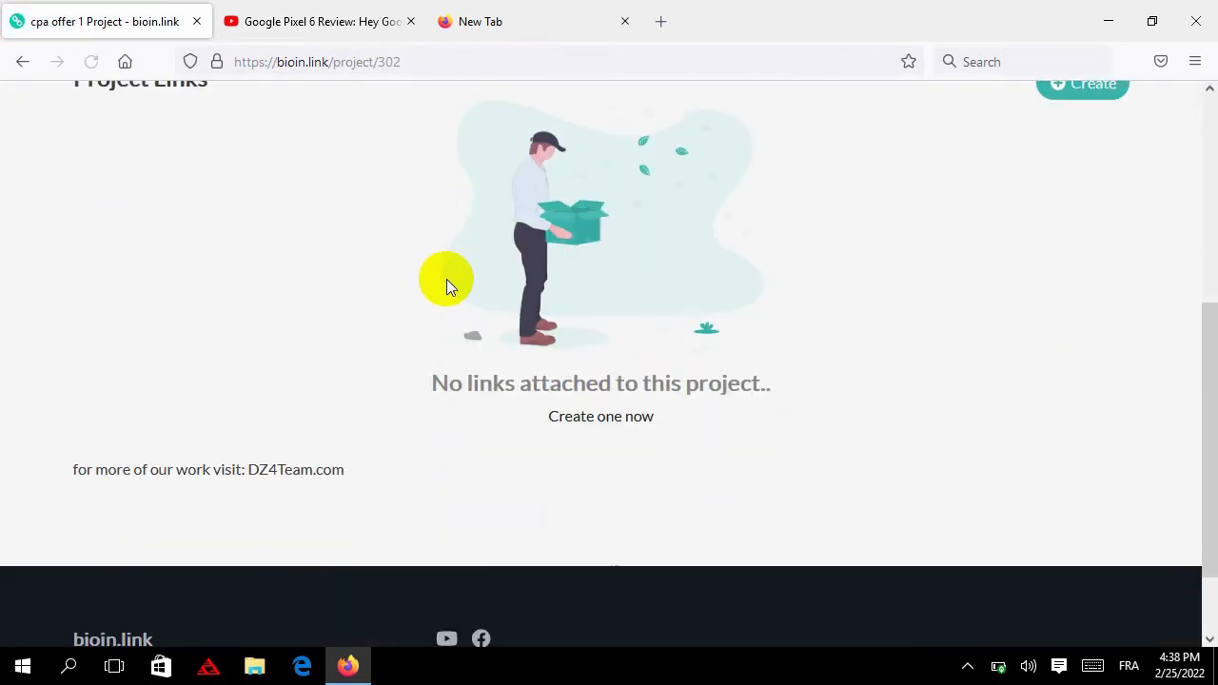
Add a biolink page with the URL 'cpa1' under Project Links
scroll(674, 374, "up", 4)
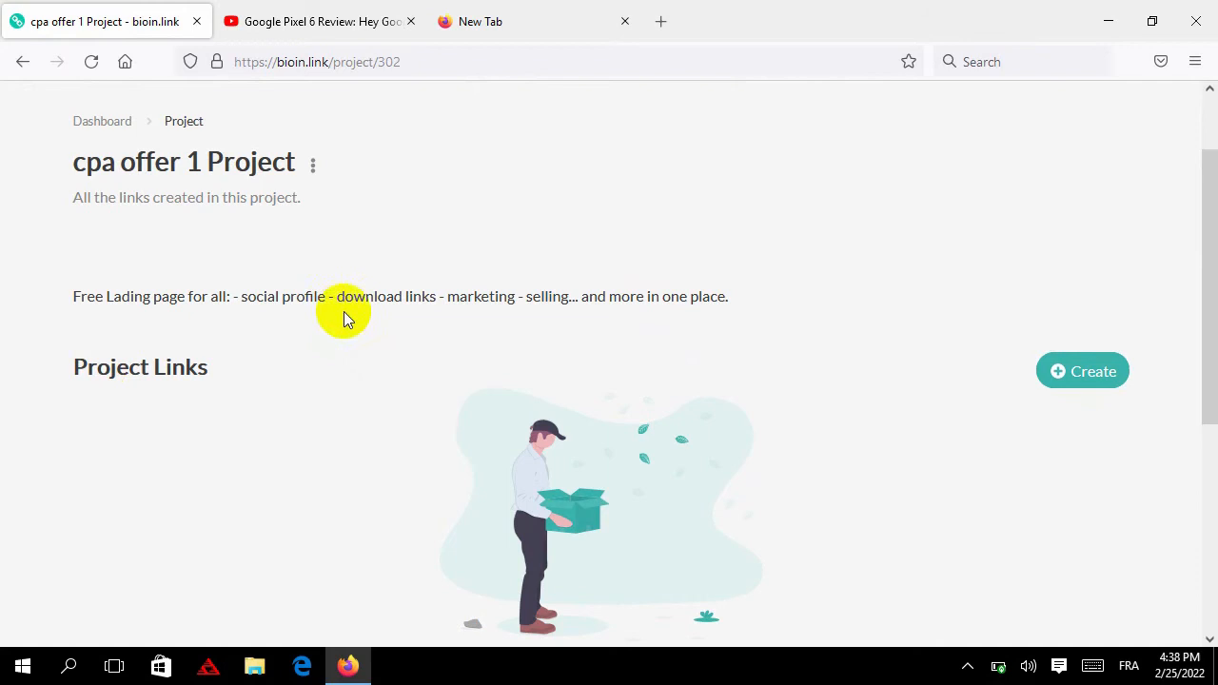
left_click(1077, 379)
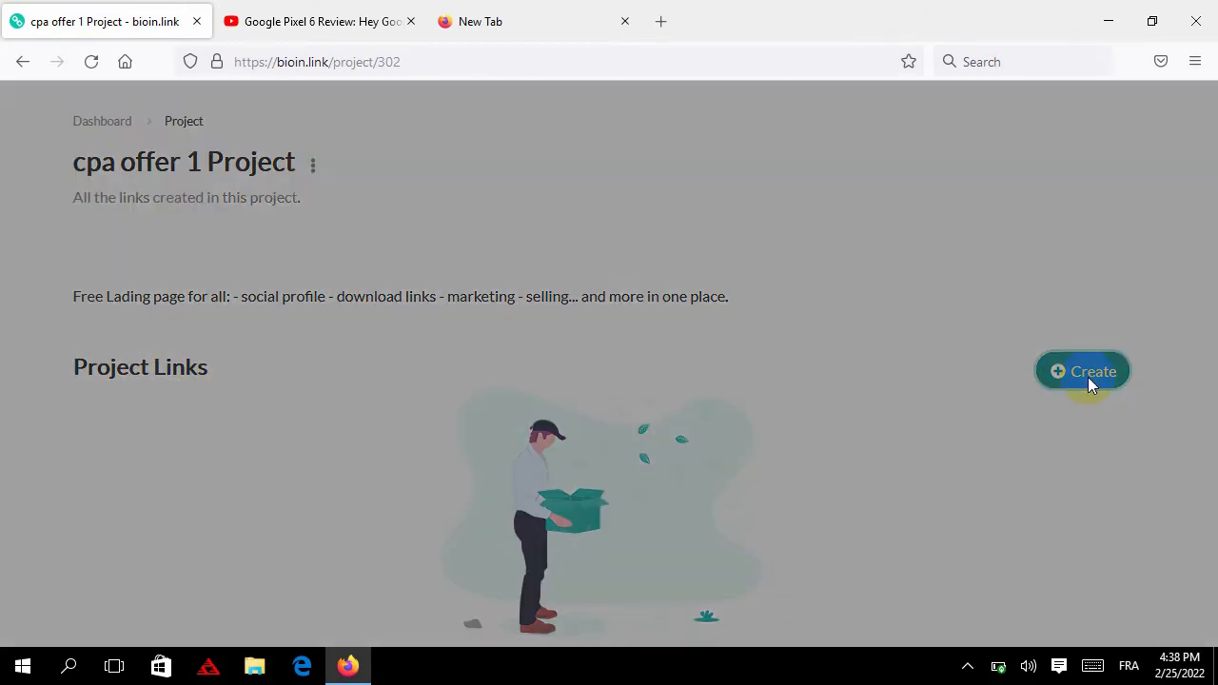
left_click(633, 378)
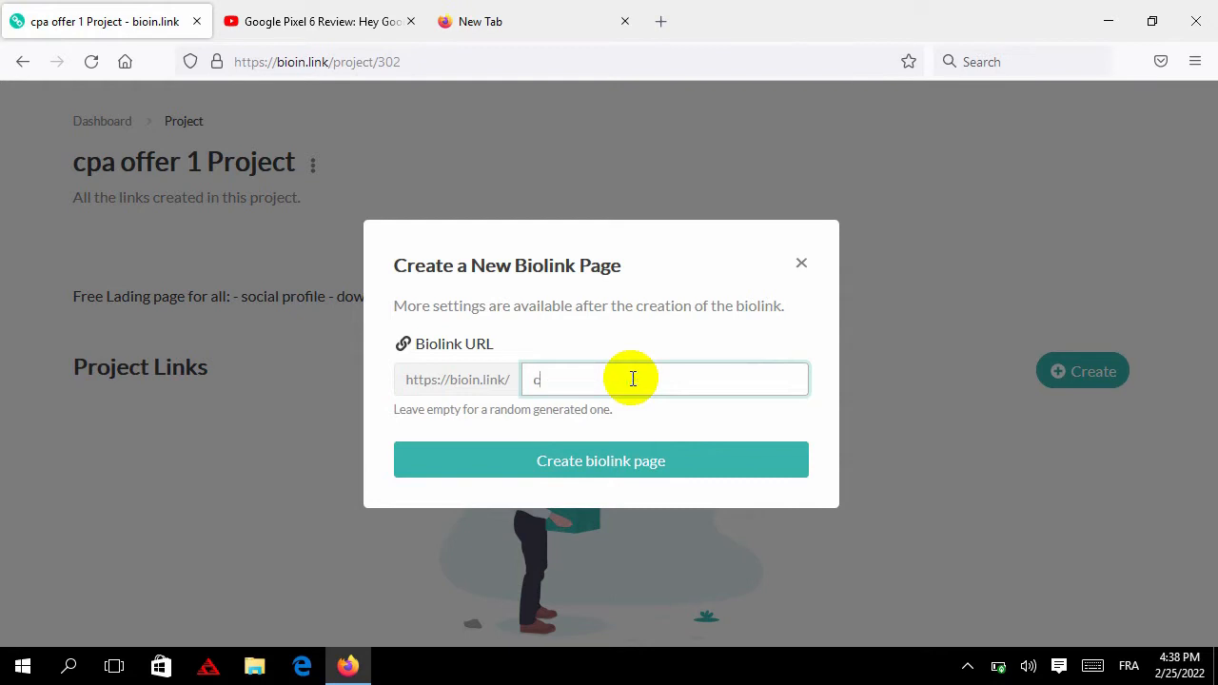
type("cpa1")
key("Return")
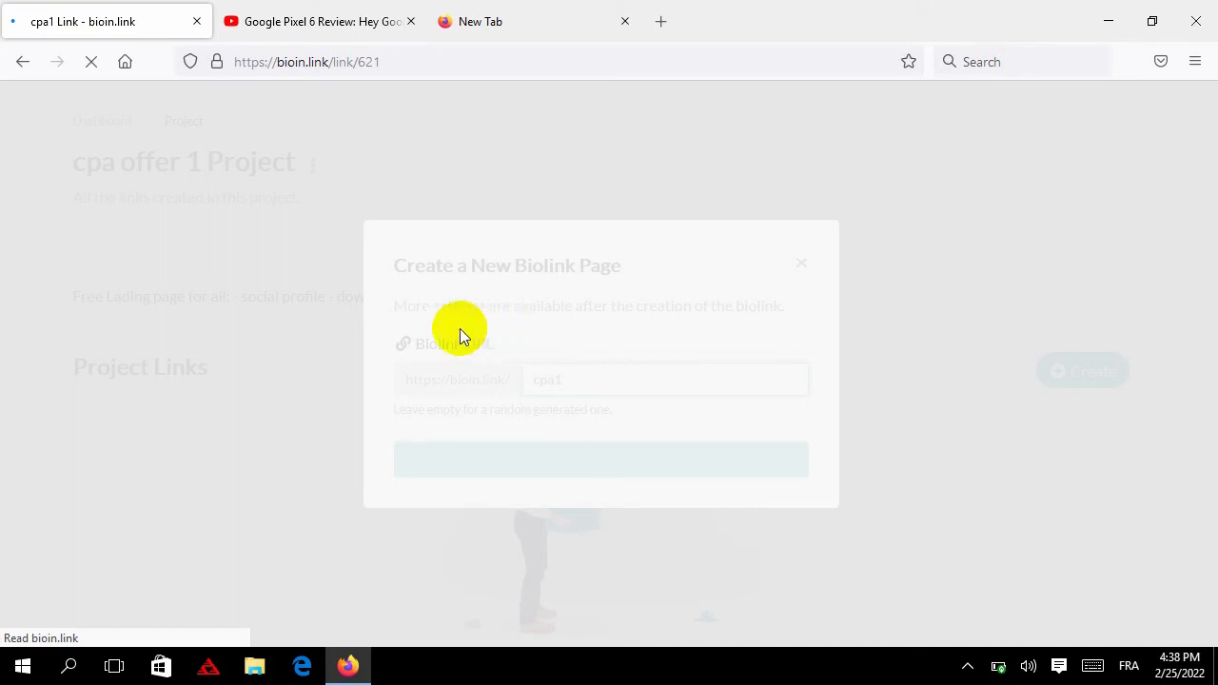
scroll(307, 334, "down", 2)
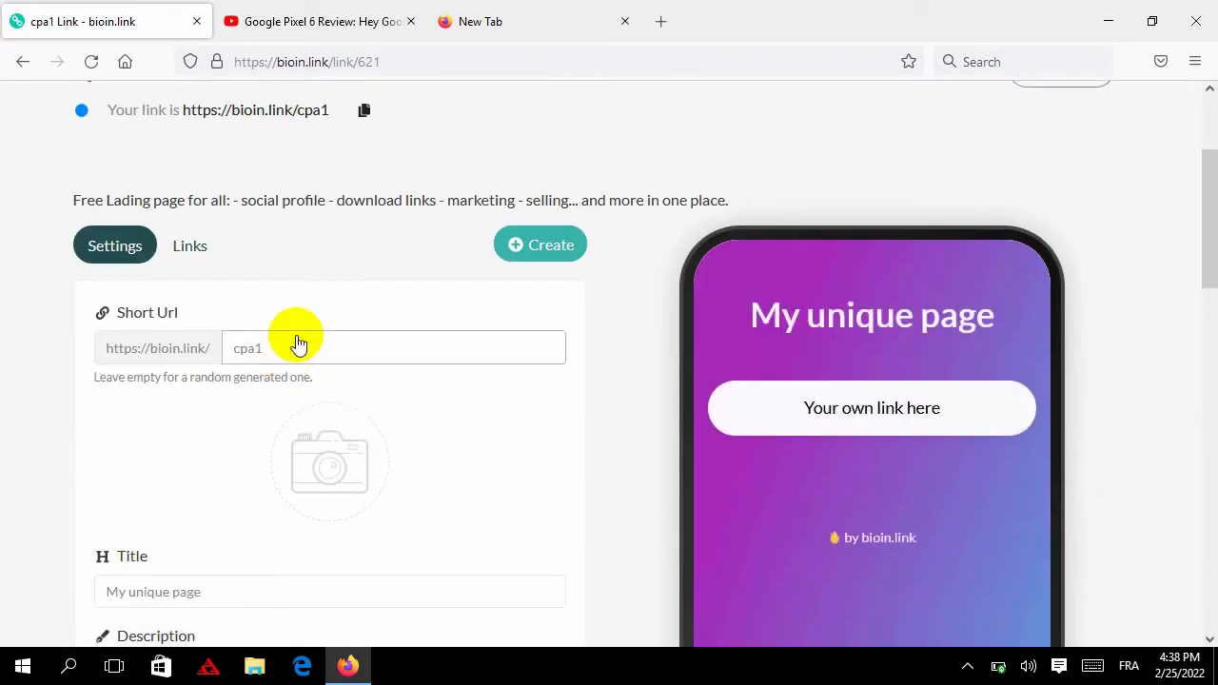
Replace the default title 'My unique page' with 'BUY BEST PHONE'
scroll(298, 345, "down", 3)
left_click(270, 294)
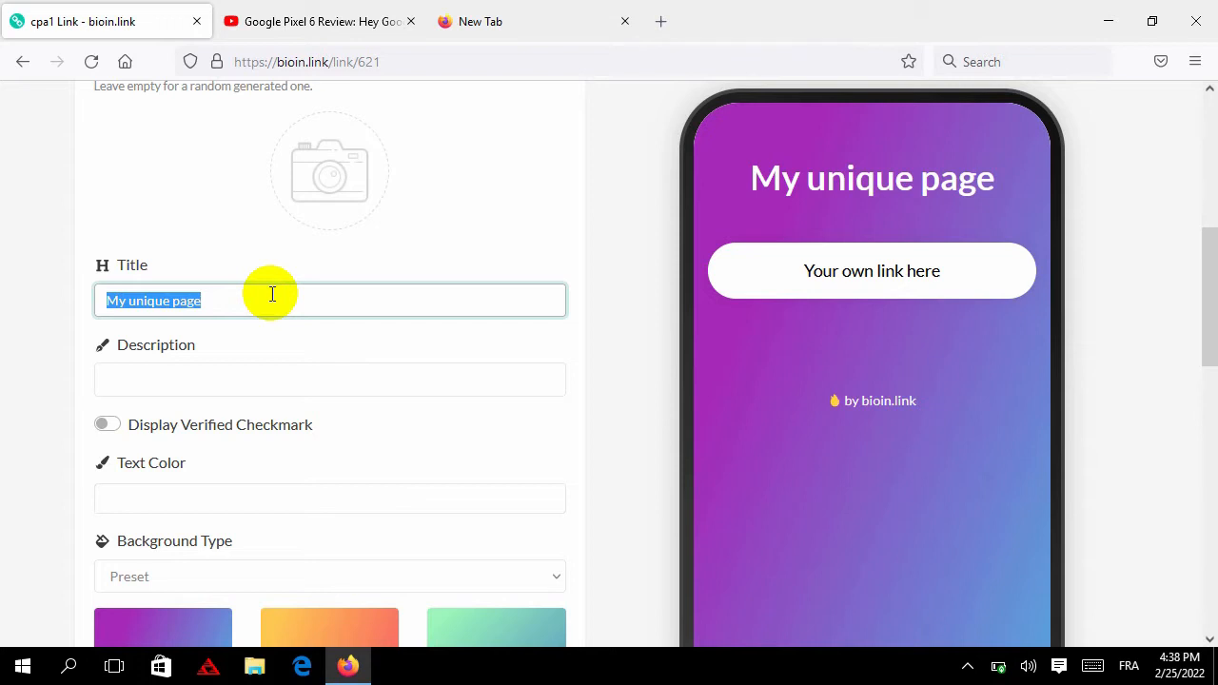
type("A")
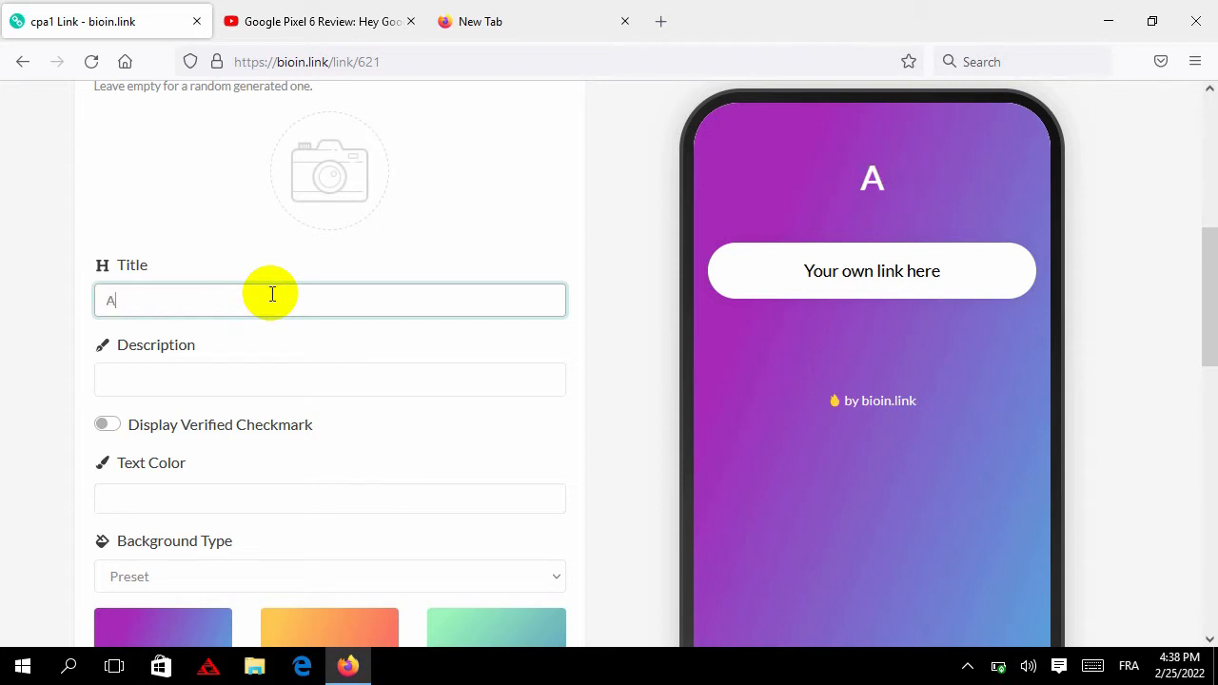
key("BackSpace")
key("BackSpace")
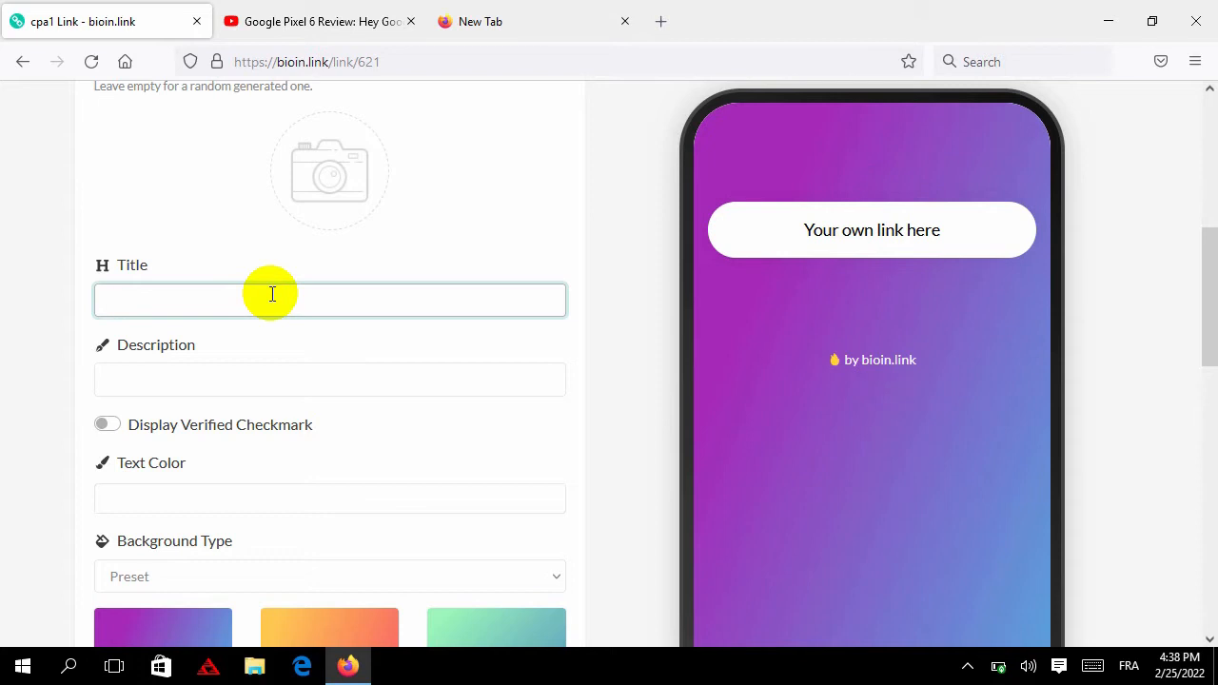
type("BUY PHONE")
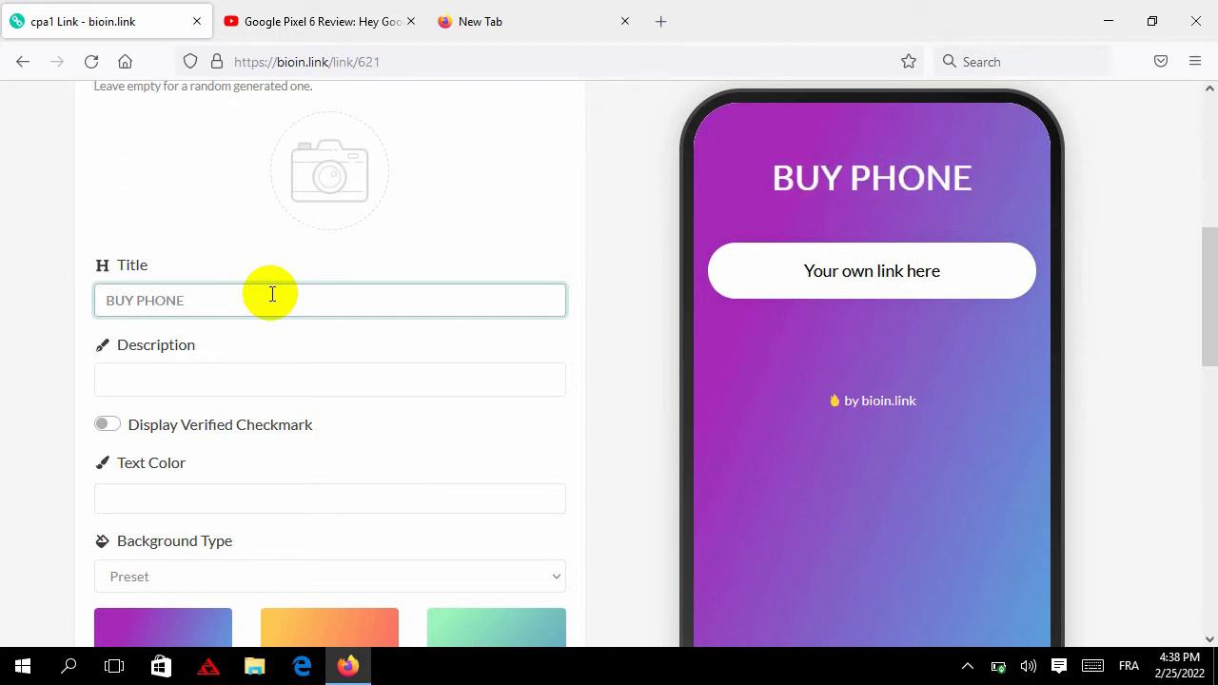
type("EST")
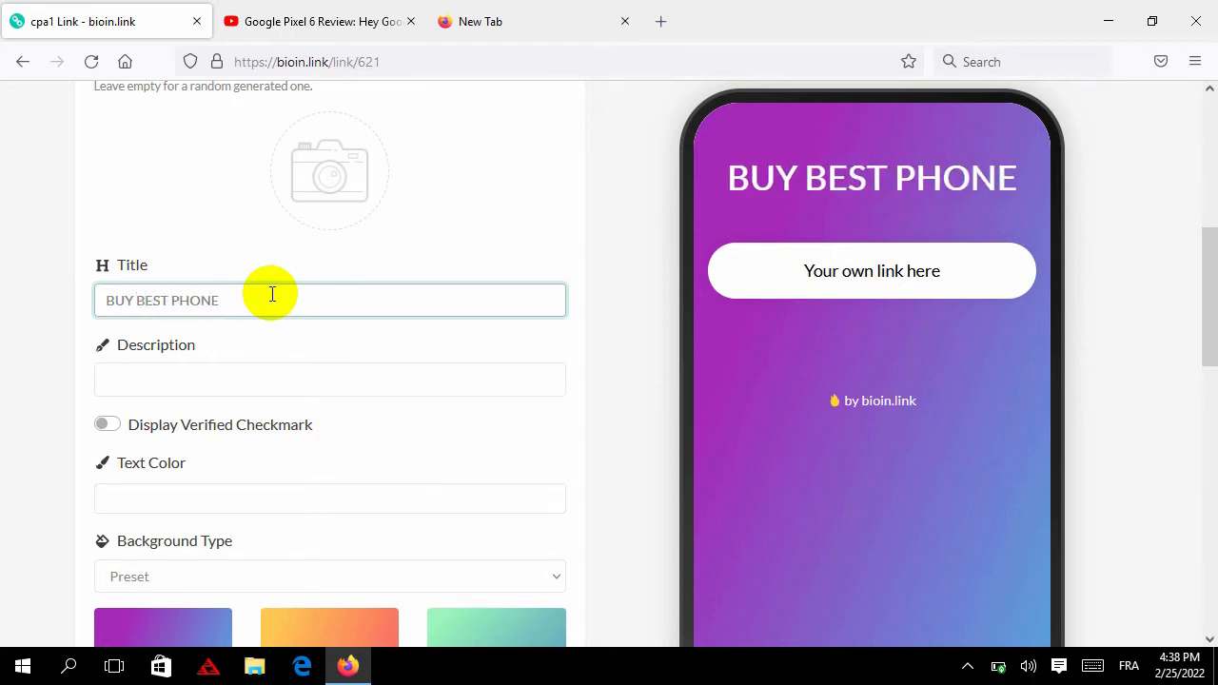
Enter the description 'GOOGLE PIXEL FOR PERFECT PRICE' and copy it
left_click(273, 381)
type("GOOGLE PIXEL")
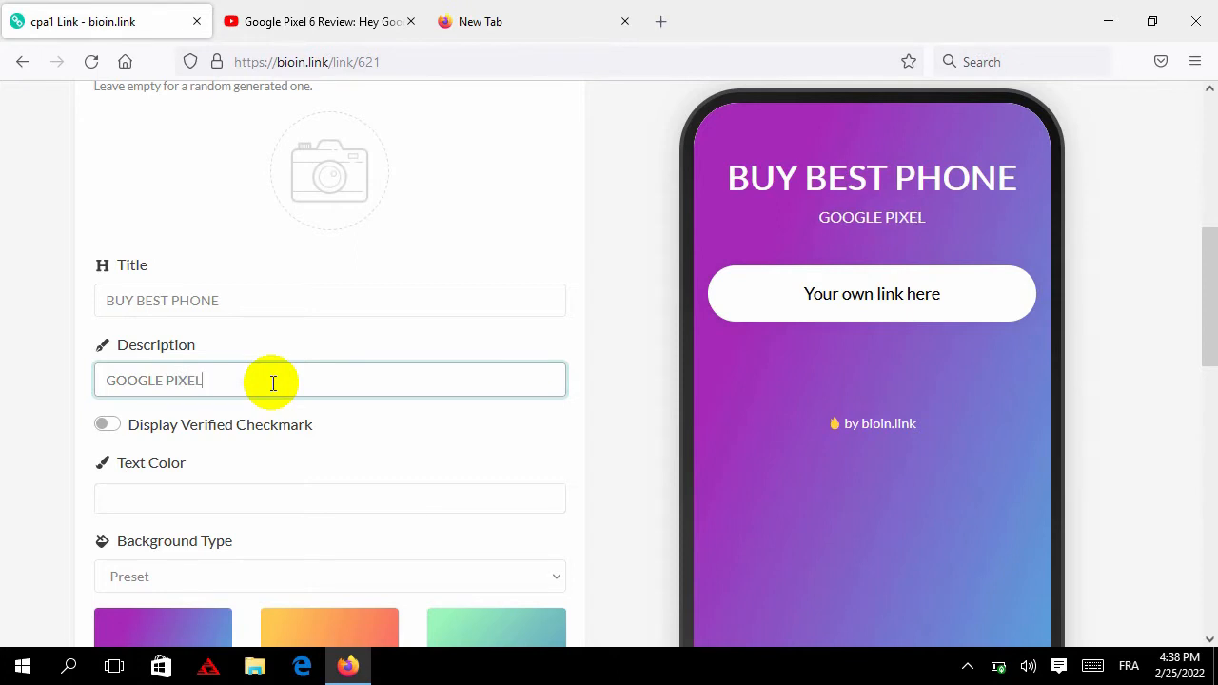
type("FOR PR")
type("RFECT PRICE")
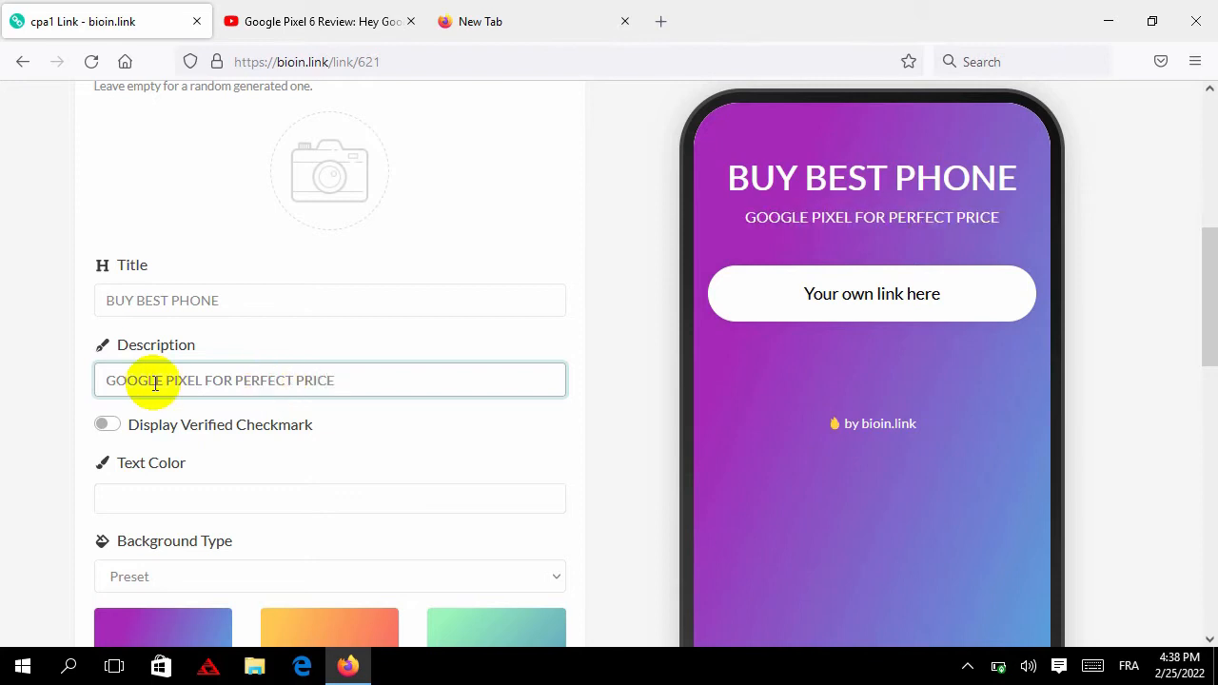
triple_click(148, 382)
right_click(147, 380)
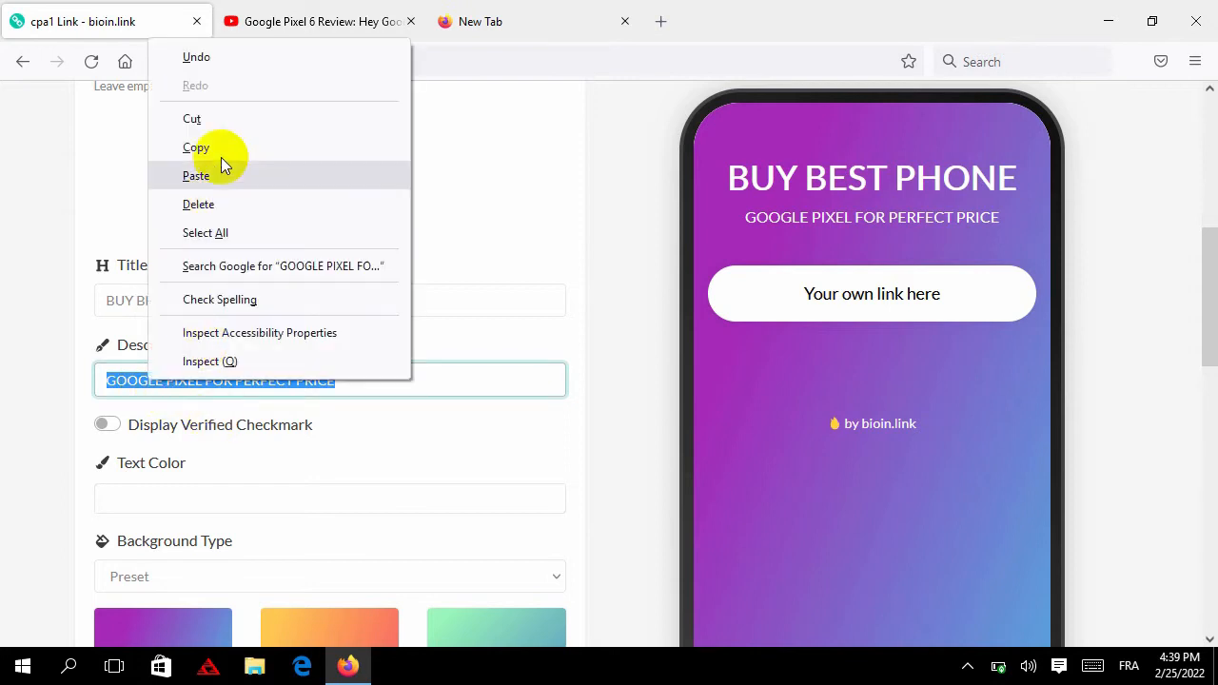
left_click(234, 135)
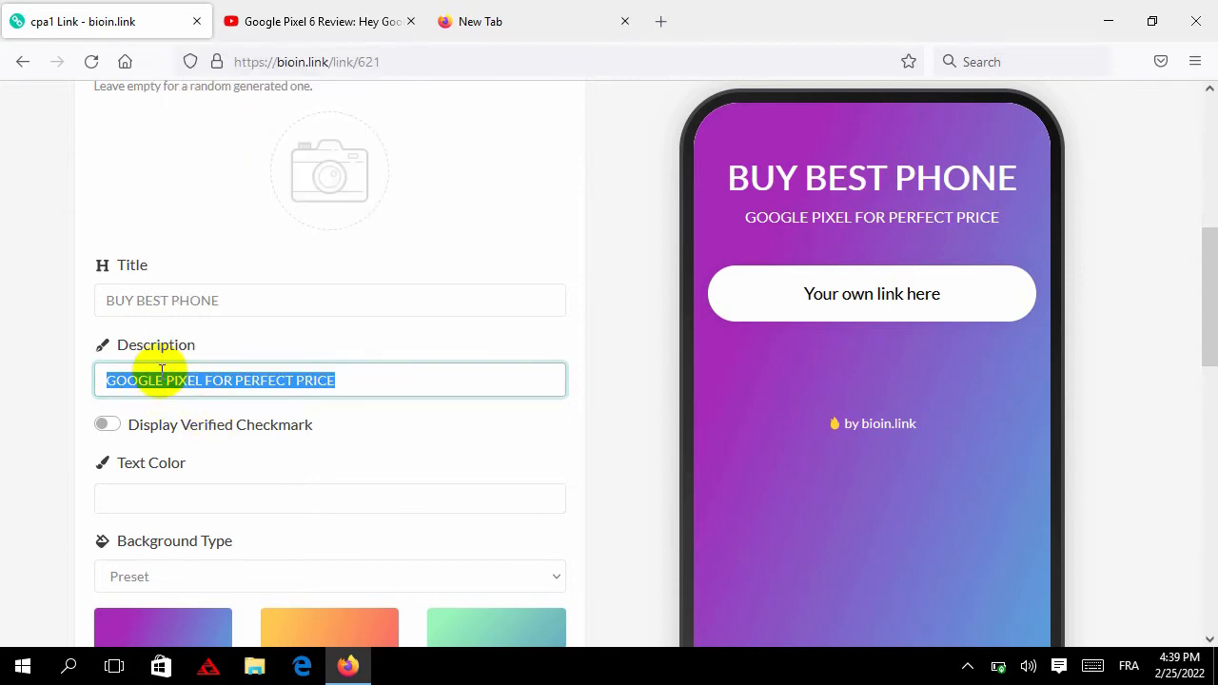
scroll(155, 372, "down", 1)
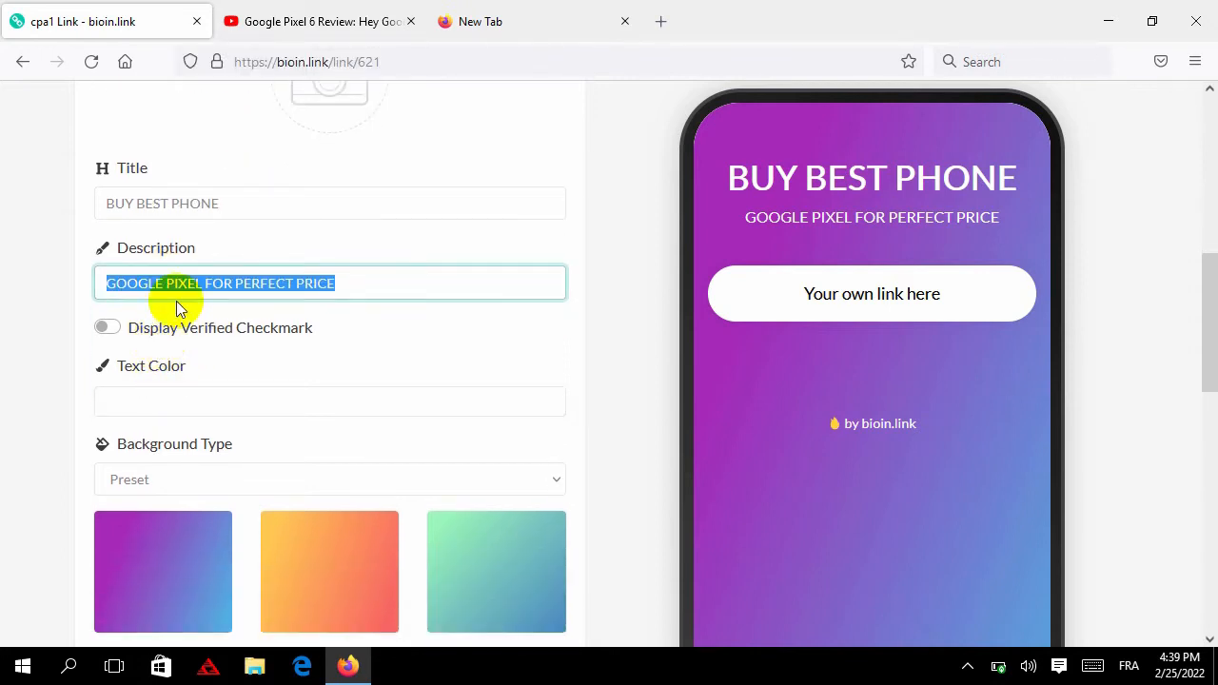
scroll(180, 315, "down", 5)
scroll(190, 350, "down", 3)
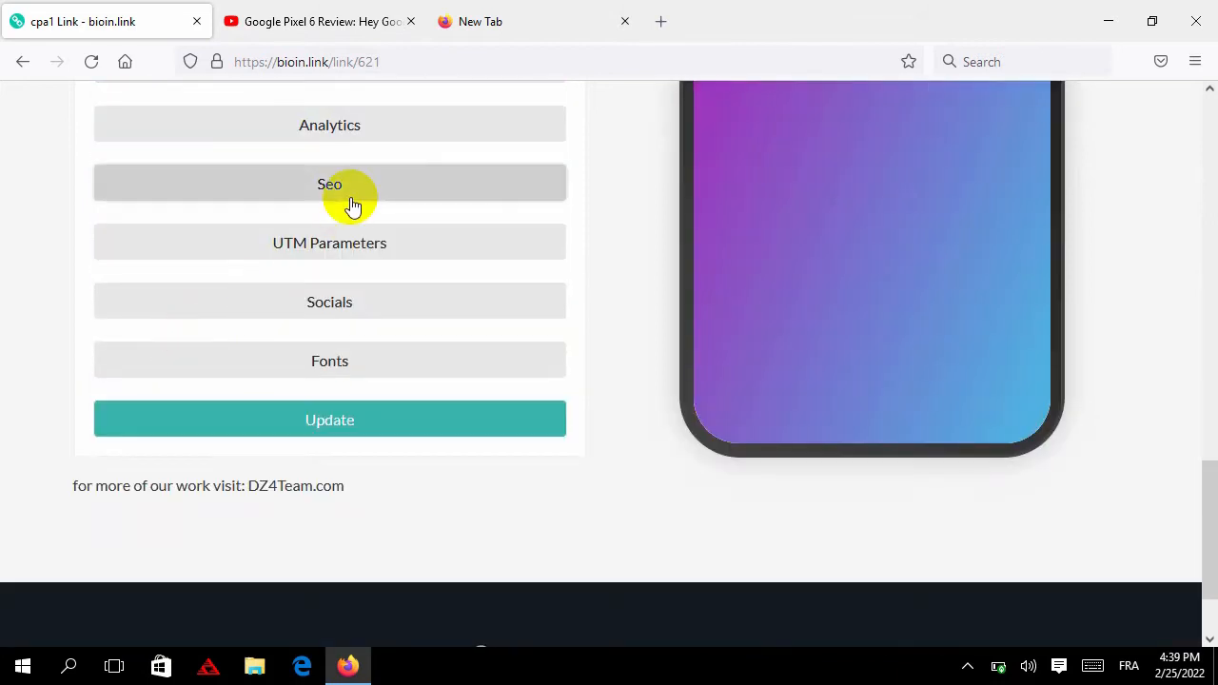
Paste 'GOOGLE PIXEL FOR PERFECT PRICE' into the SEO meta description
left_click(345, 186)
left_click(244, 358)
right_click(245, 359)
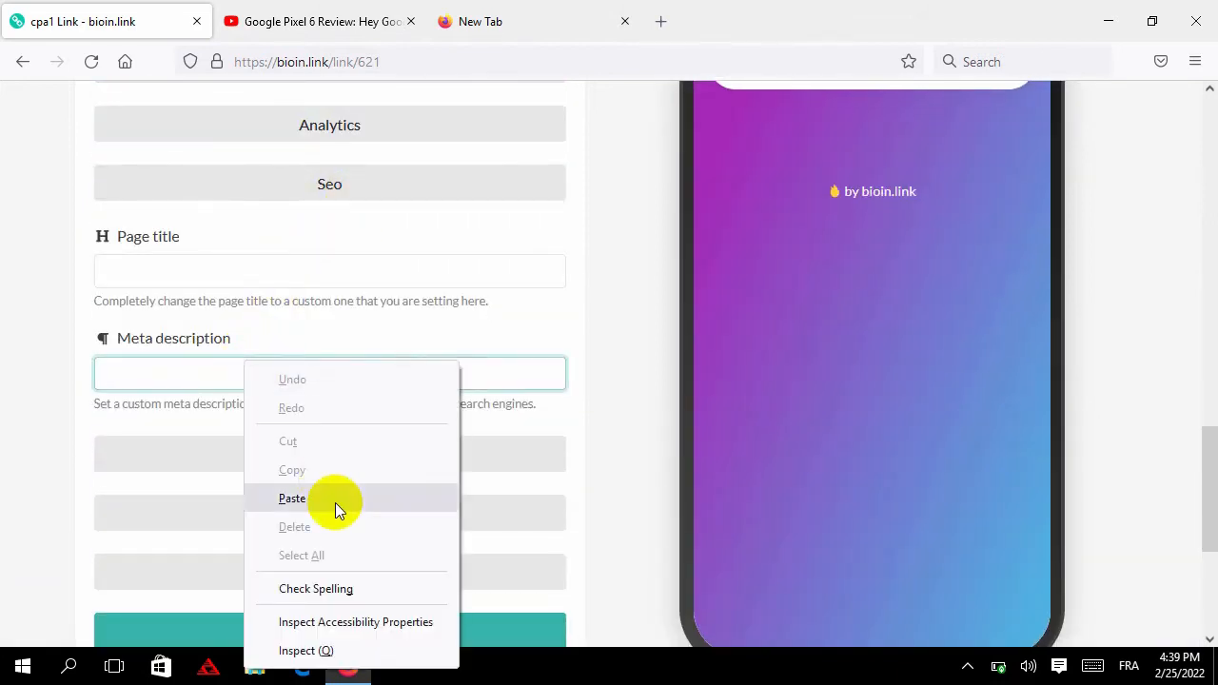
left_click(335, 503)
Copy the title 'BUY BEST PHONE' into the SEO page title field
scroll(231, 427, "up", 8)
scroll(219, 362, "up", 4)
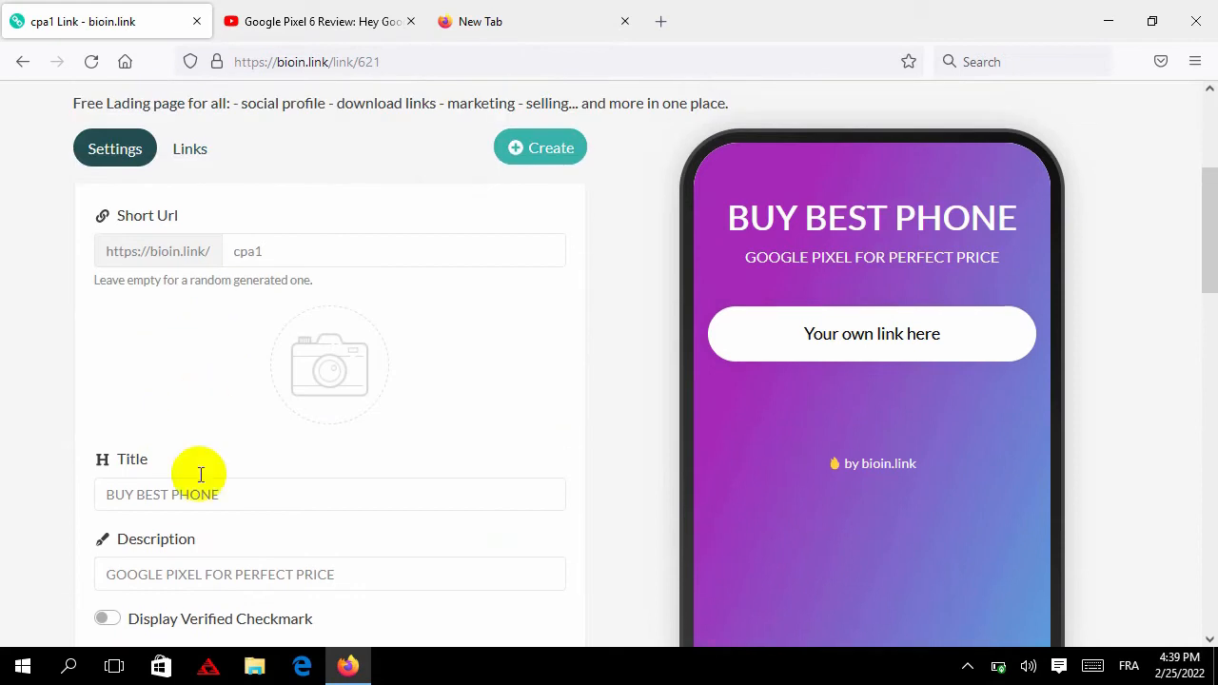
double_click(206, 492)
key("ctrl+a")
right_click(206, 491)
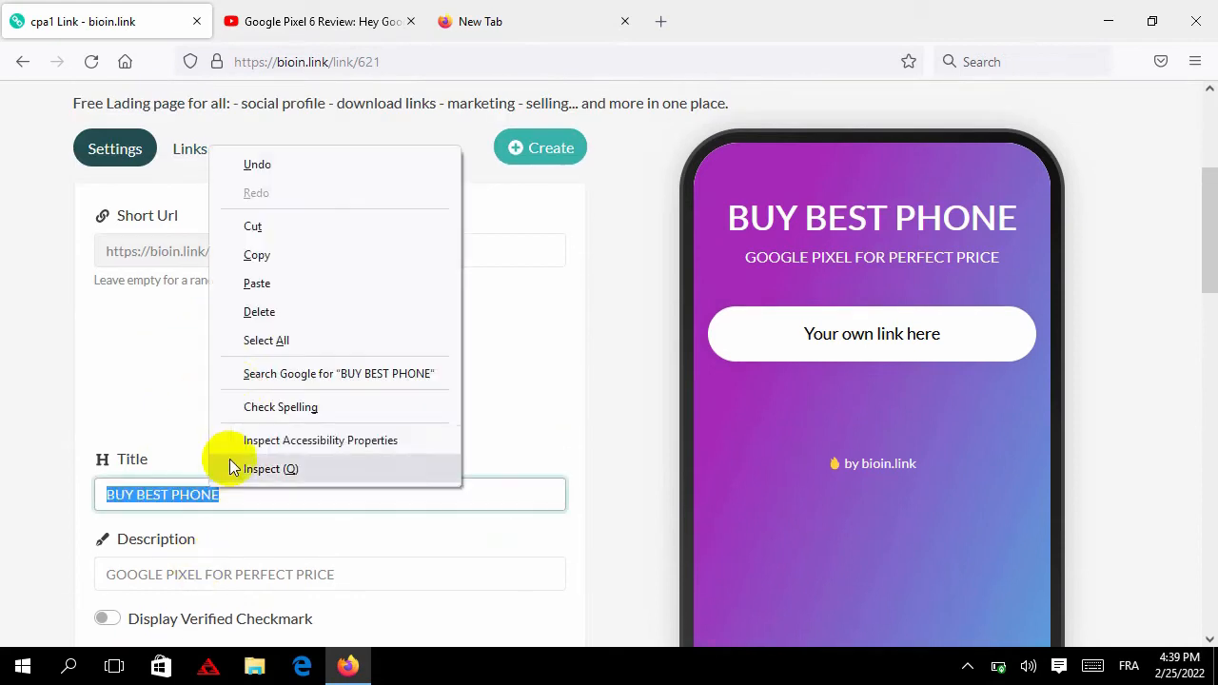
left_click(295, 251)
scroll(276, 343, "down", 10)
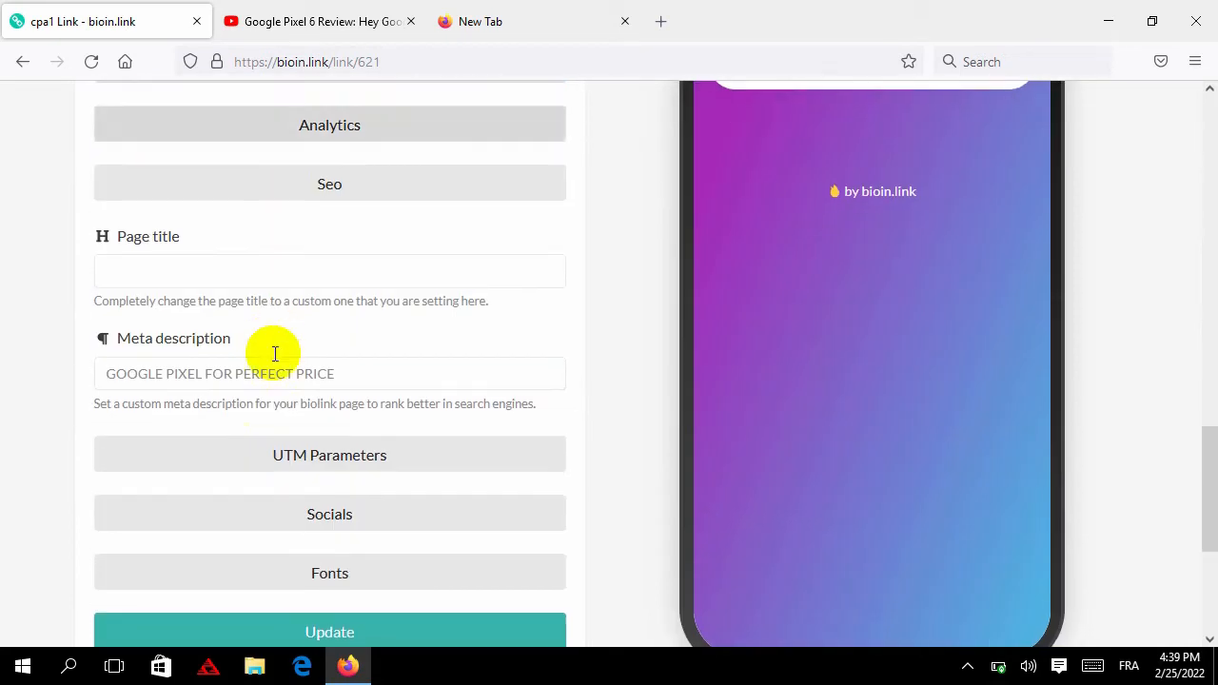
left_click(219, 268)
right_click(238, 264)
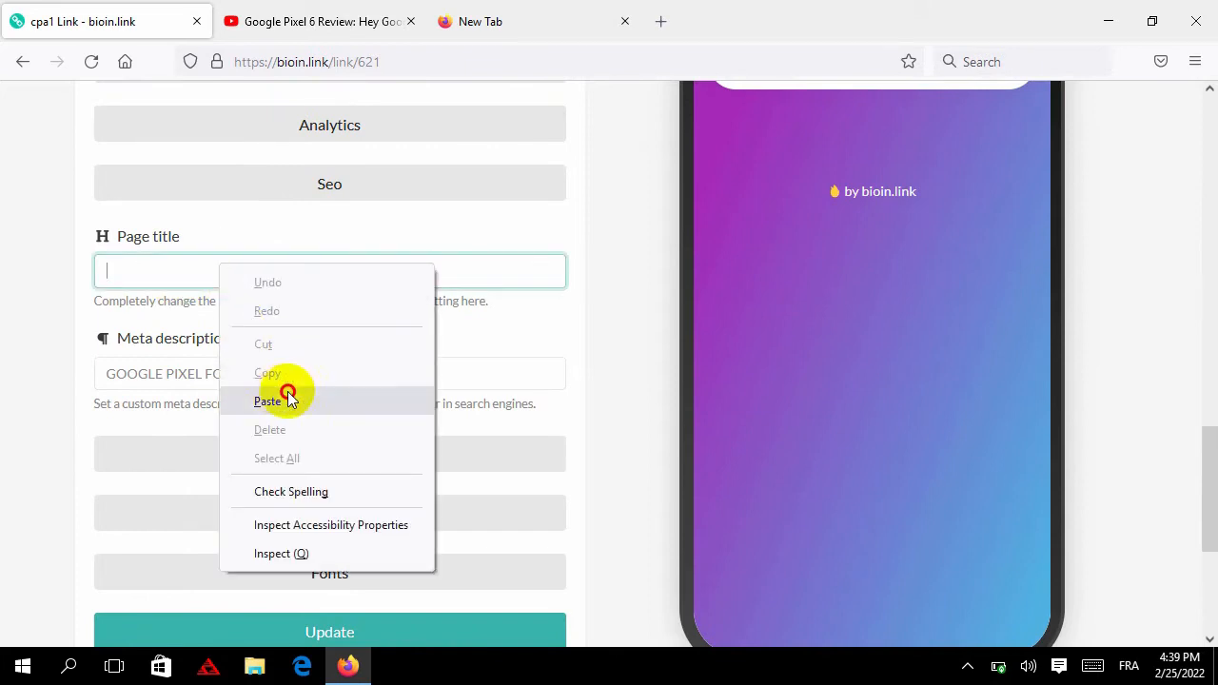
left_click(276, 400)
scroll(42, 349, "up", 10)
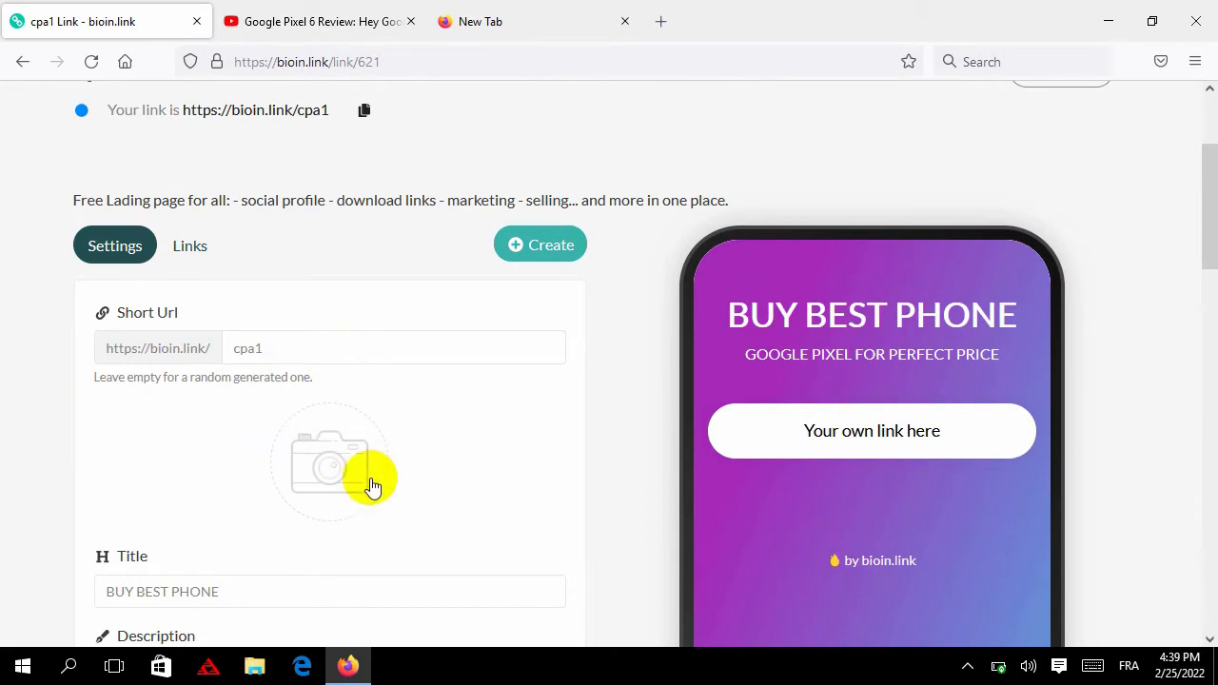
Try several gradient background presets and settle on the pink-to-purple one
scroll(483, 416, "down", 6)
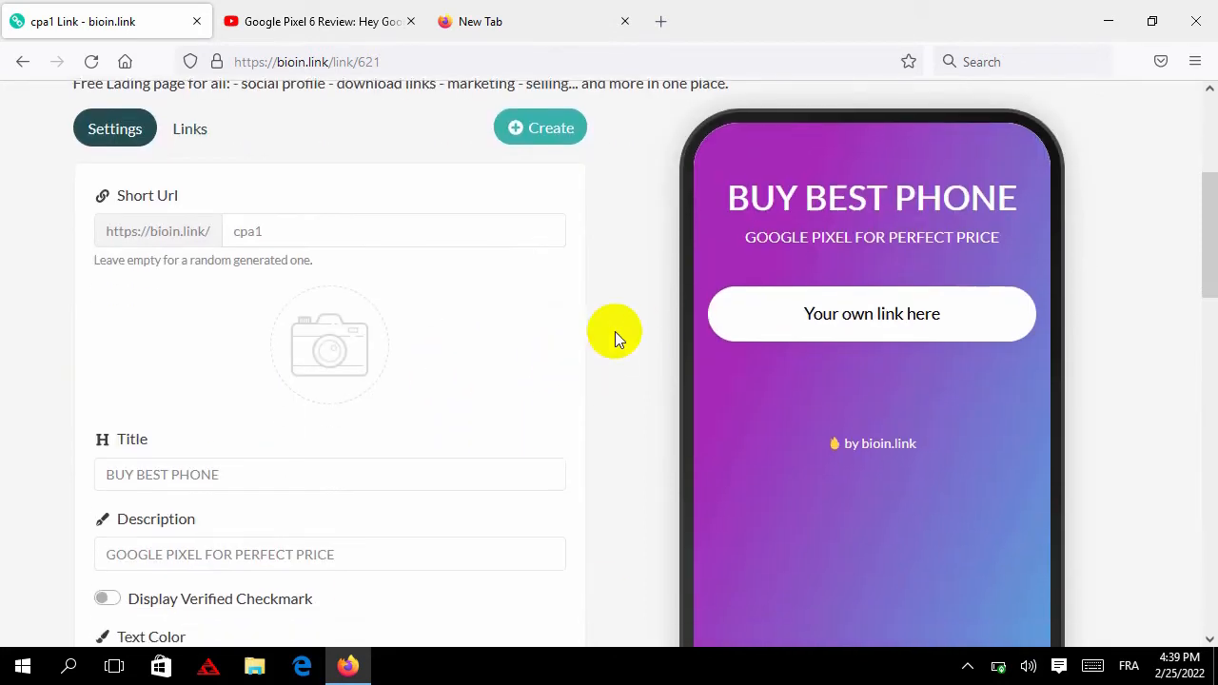
left_click(451, 379)
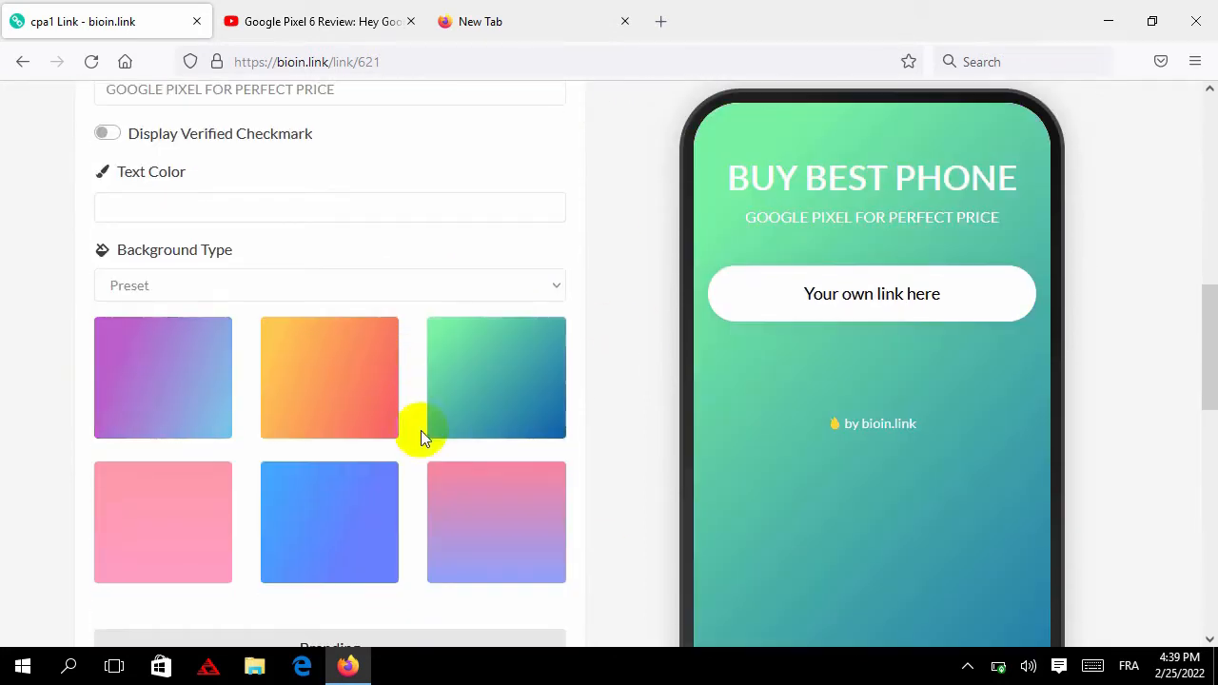
left_click(355, 487)
left_click(200, 404)
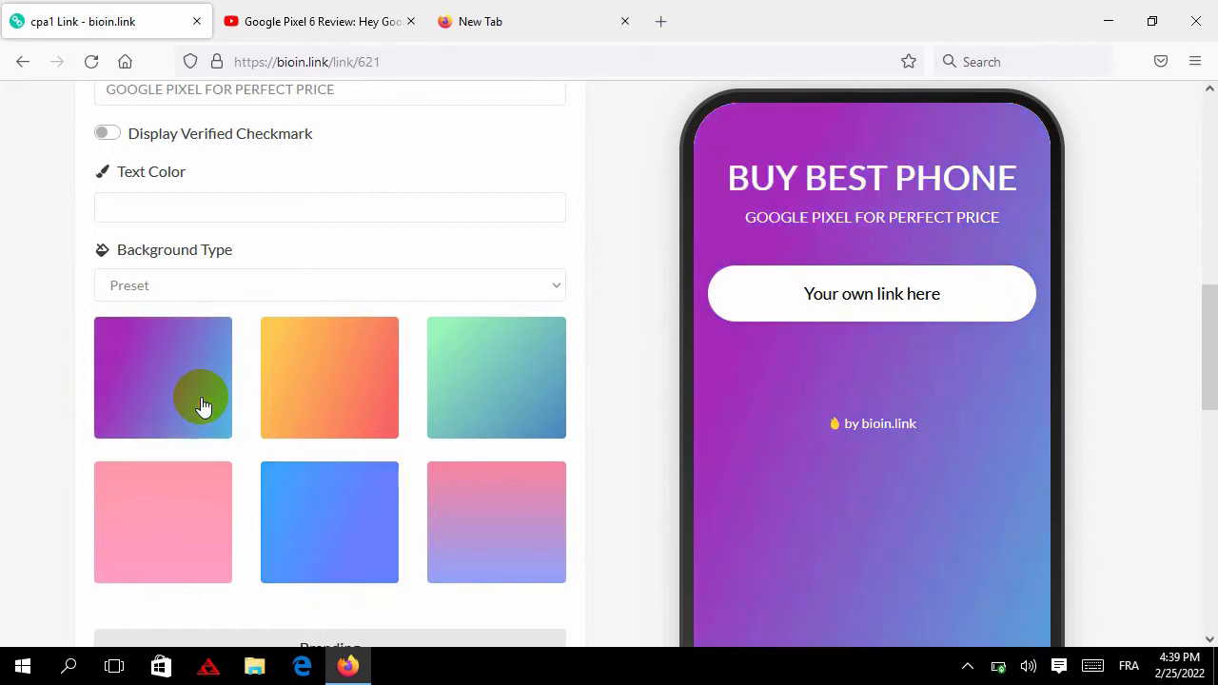
left_click(398, 412)
scroll(516, 417, "down", 4)
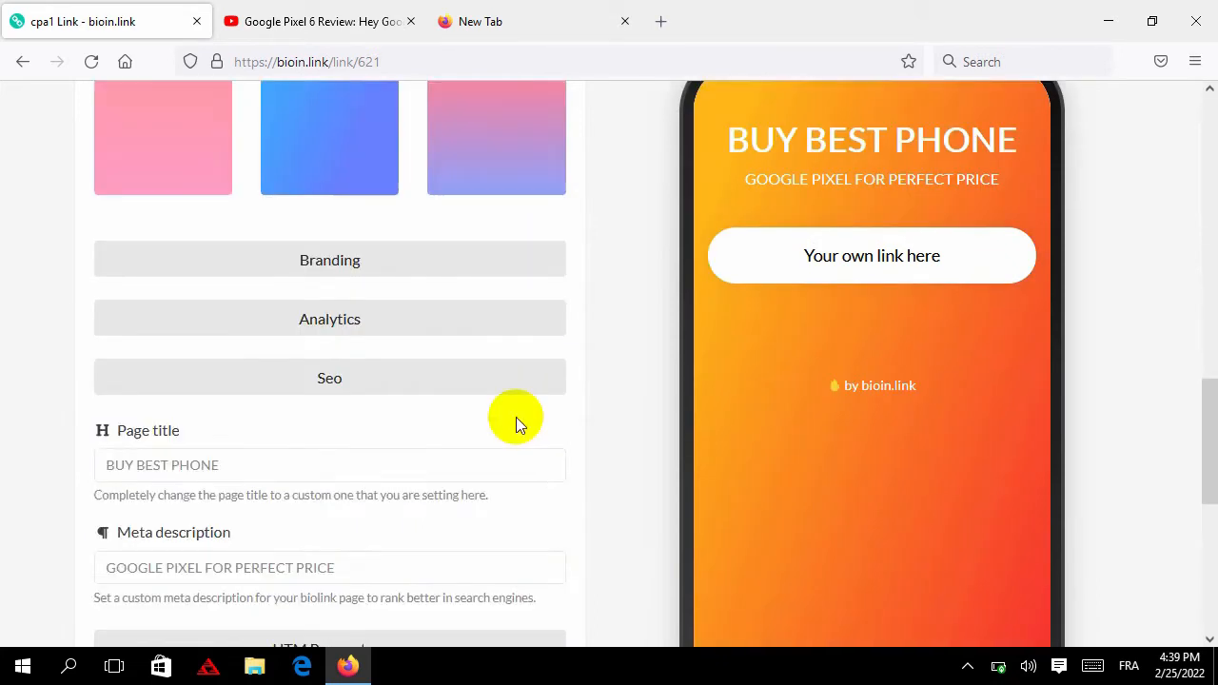
scroll(495, 419, "up", 5)
scroll(477, 429, "up", 5)
scroll(466, 427, "down", 7)
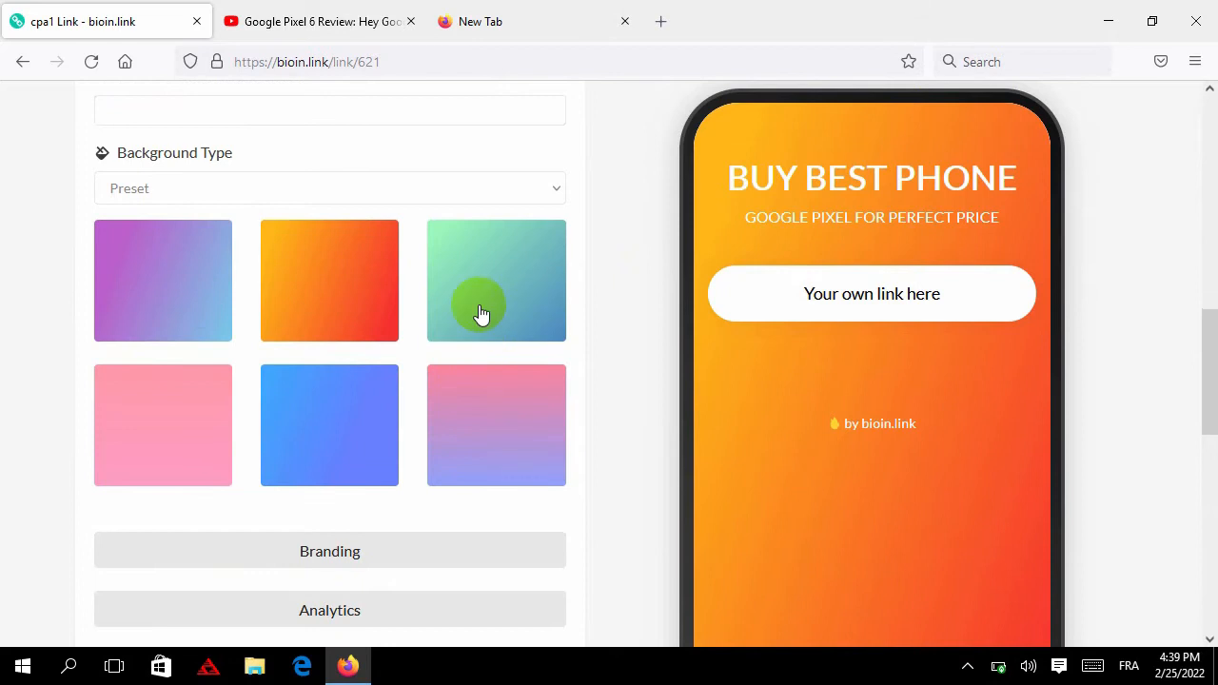
left_click(483, 314)
scroll(467, 400, "up", 3)
scroll(298, 435, "down", 3)
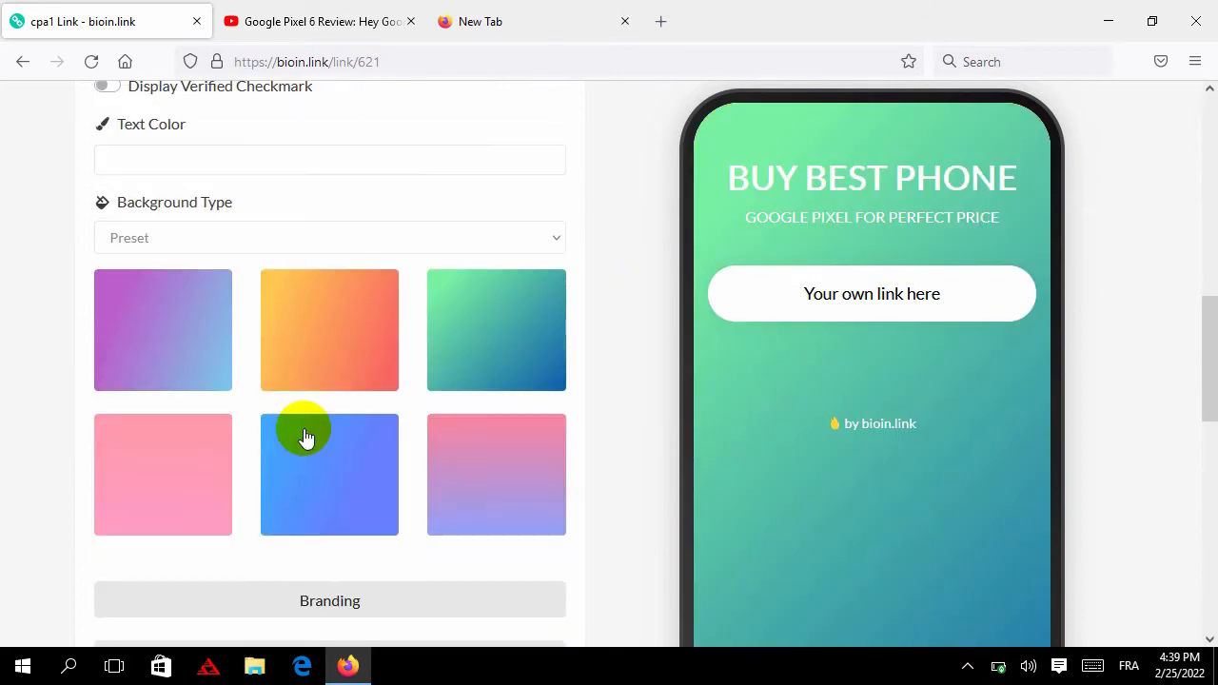
left_click(209, 440)
left_click(491, 414)
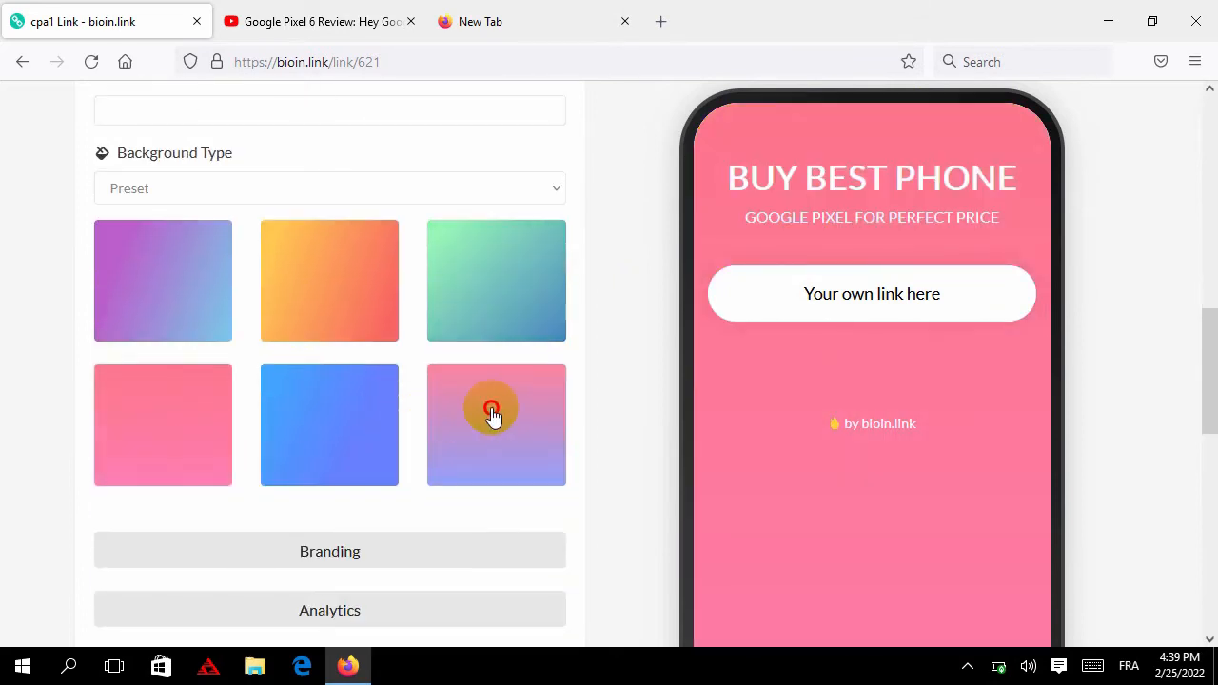
Save the page settings with Update
scroll(462, 413, "up", 8)
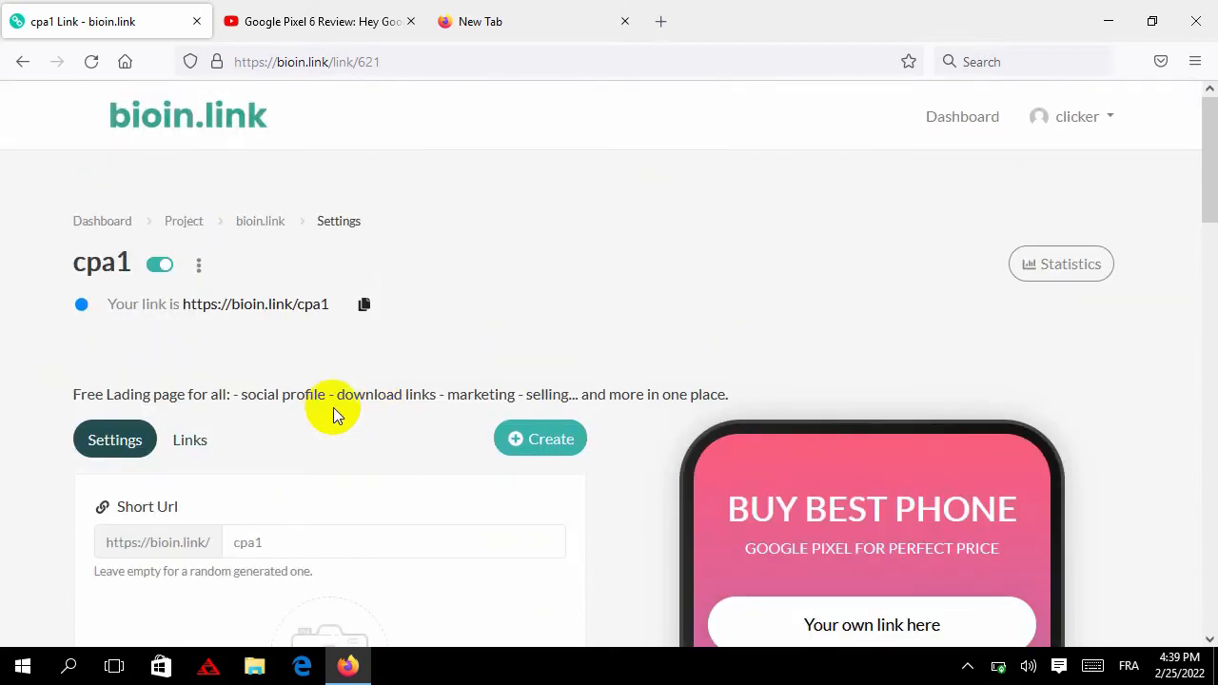
scroll(394, 413, "down", 14)
scroll(394, 407, "down", 3)
left_click(328, 360)
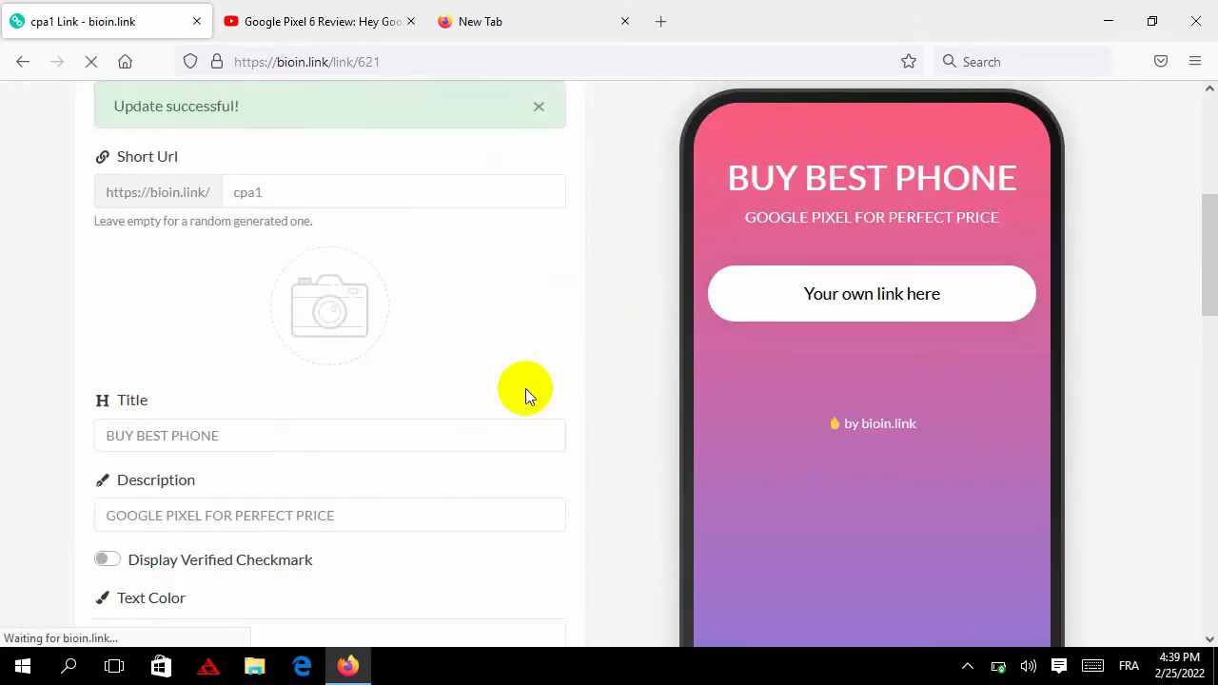
scroll(571, 395, "up", 3)
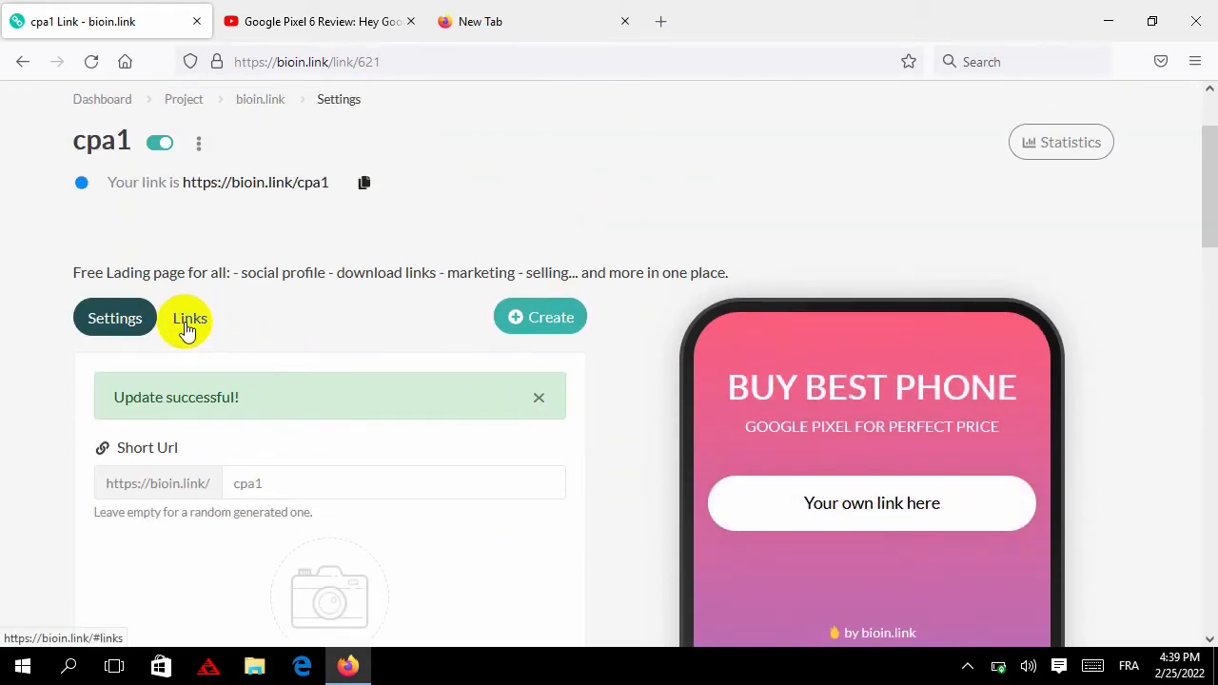
scroll(186, 328, "down", 2)
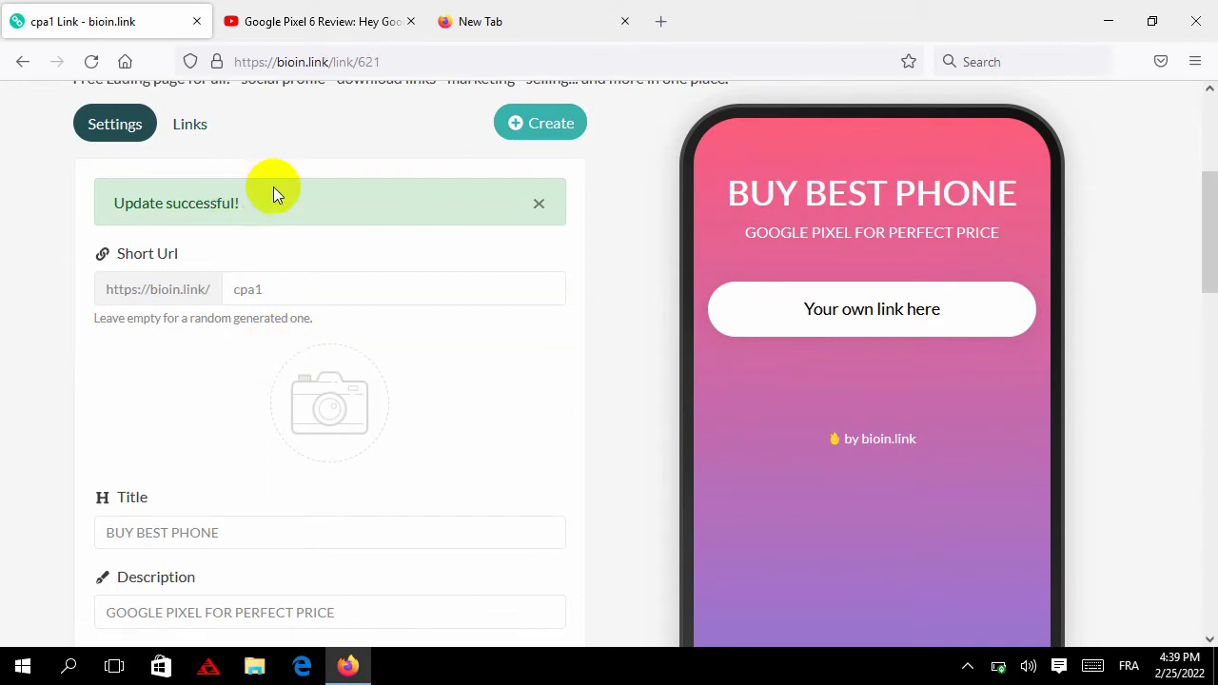
Add a YouTube block using the Google Pixel 6 review video's URL
left_click(209, 128)
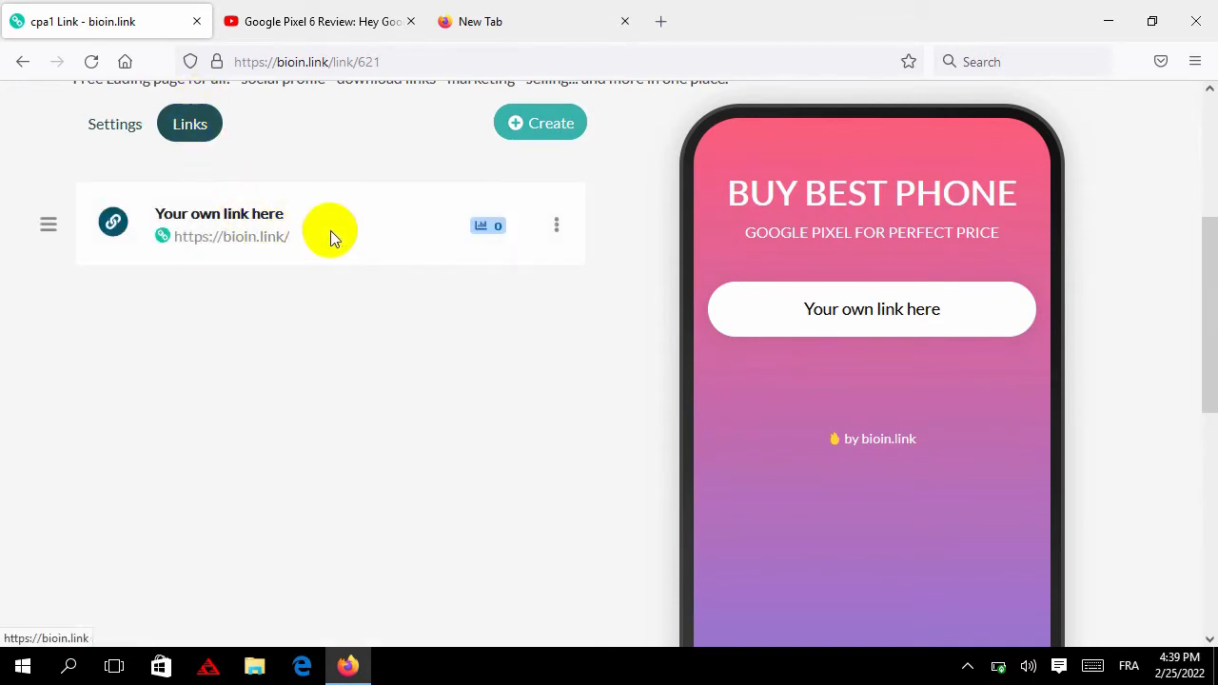
left_click(516, 127)
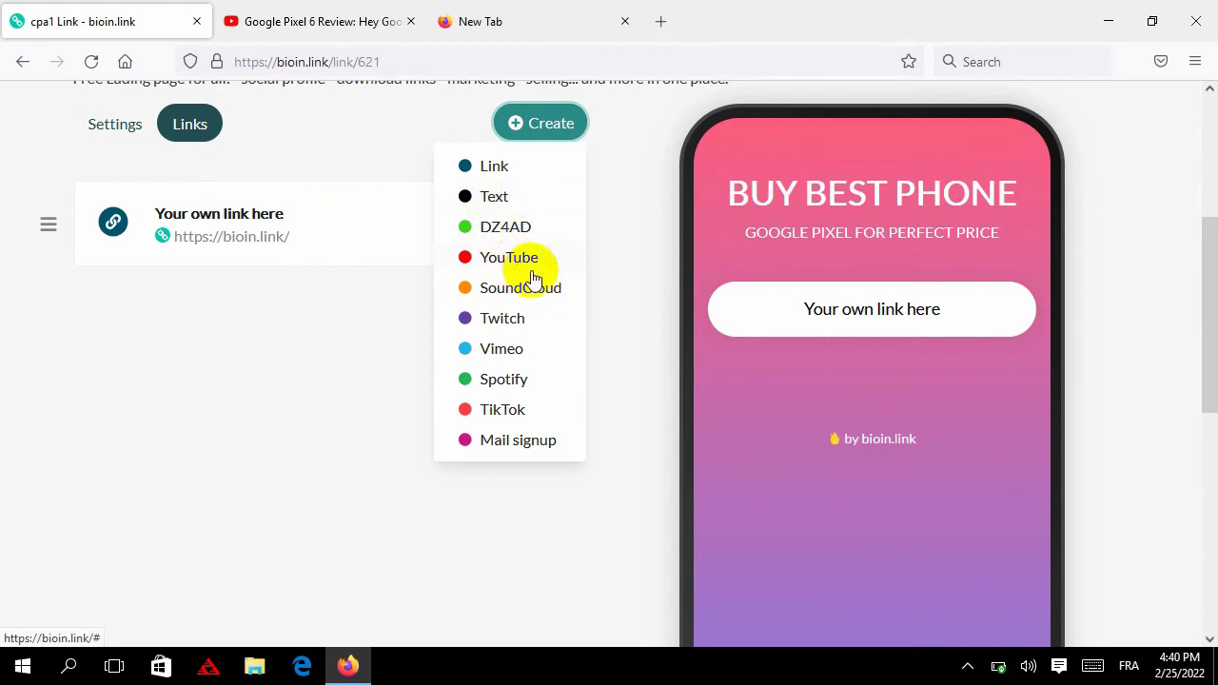
left_click(502, 264)
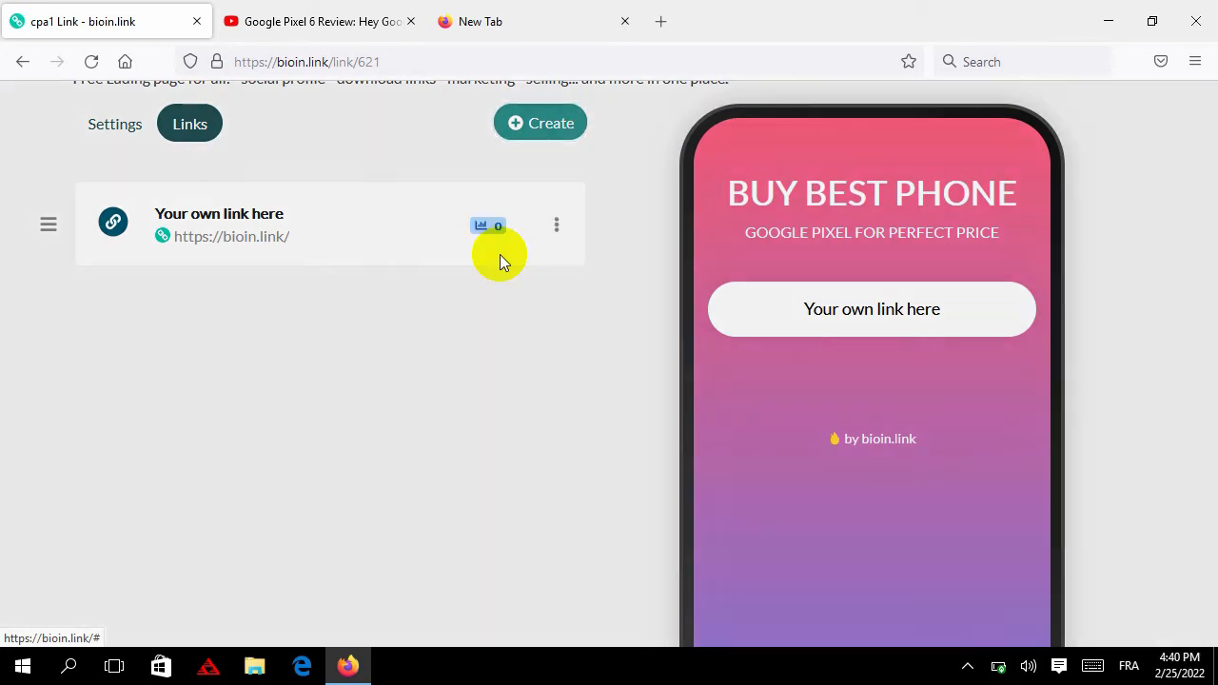
left_click(320, 14)
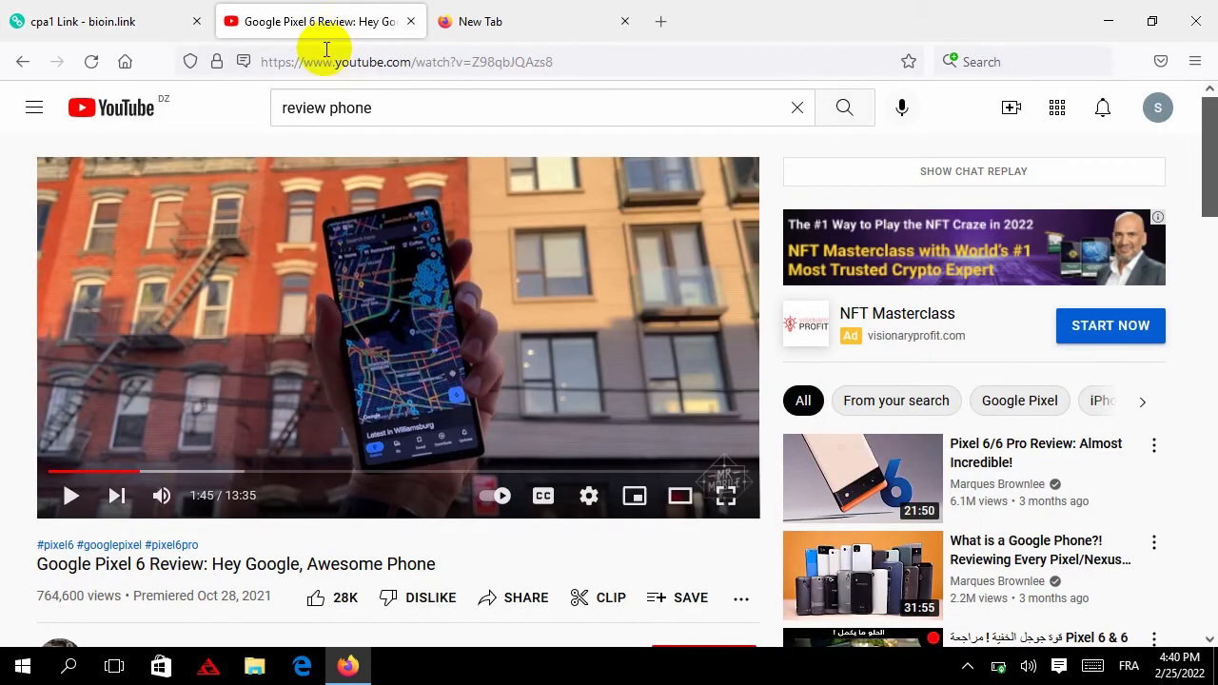
left_click(415, 68)
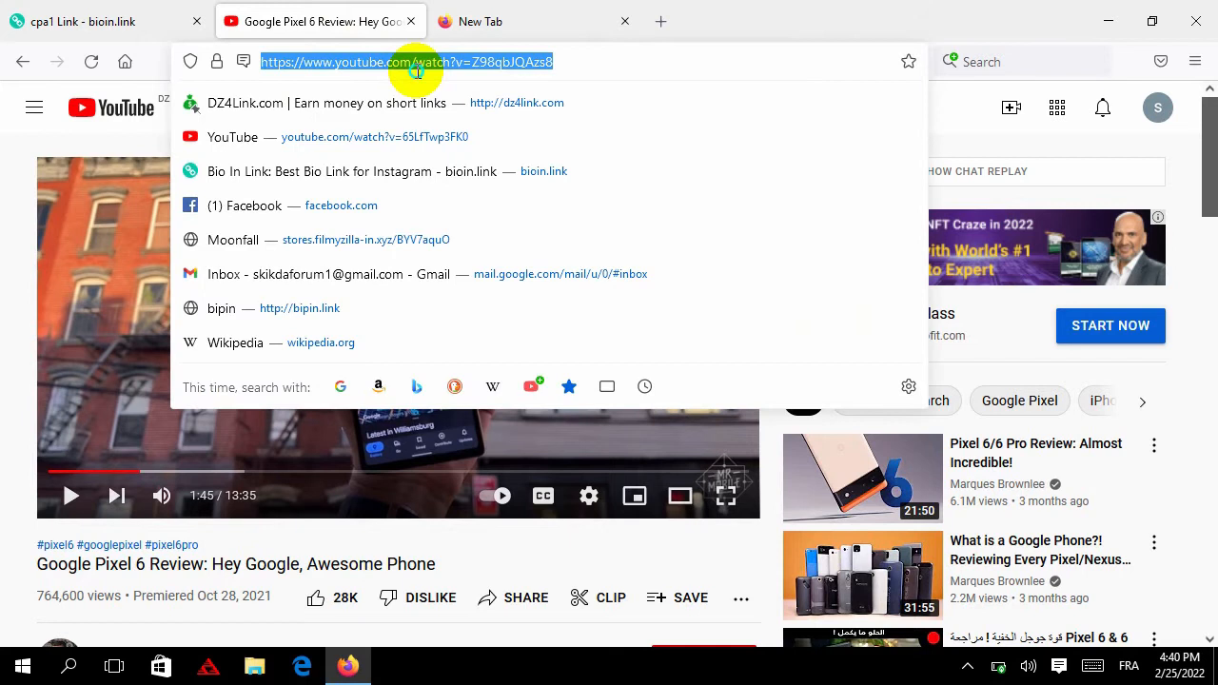
right_click(416, 68)
left_click(489, 182)
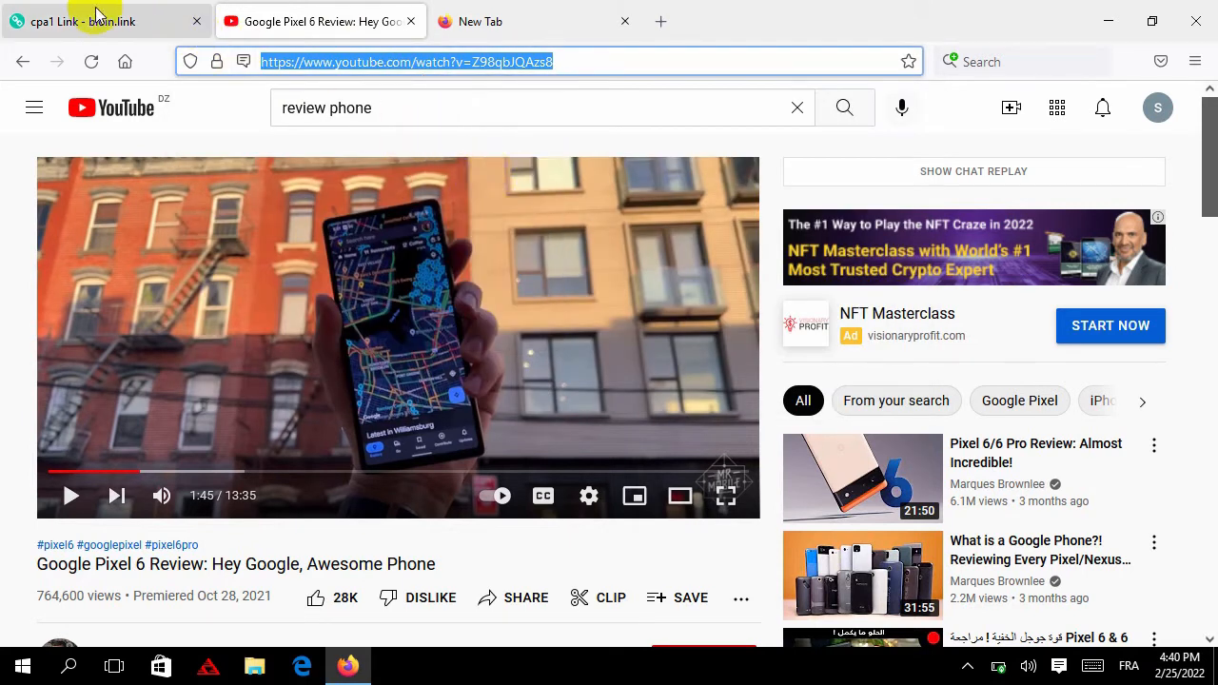
left_click(98, 17)
left_click(462, 394)
right_click(463, 393)
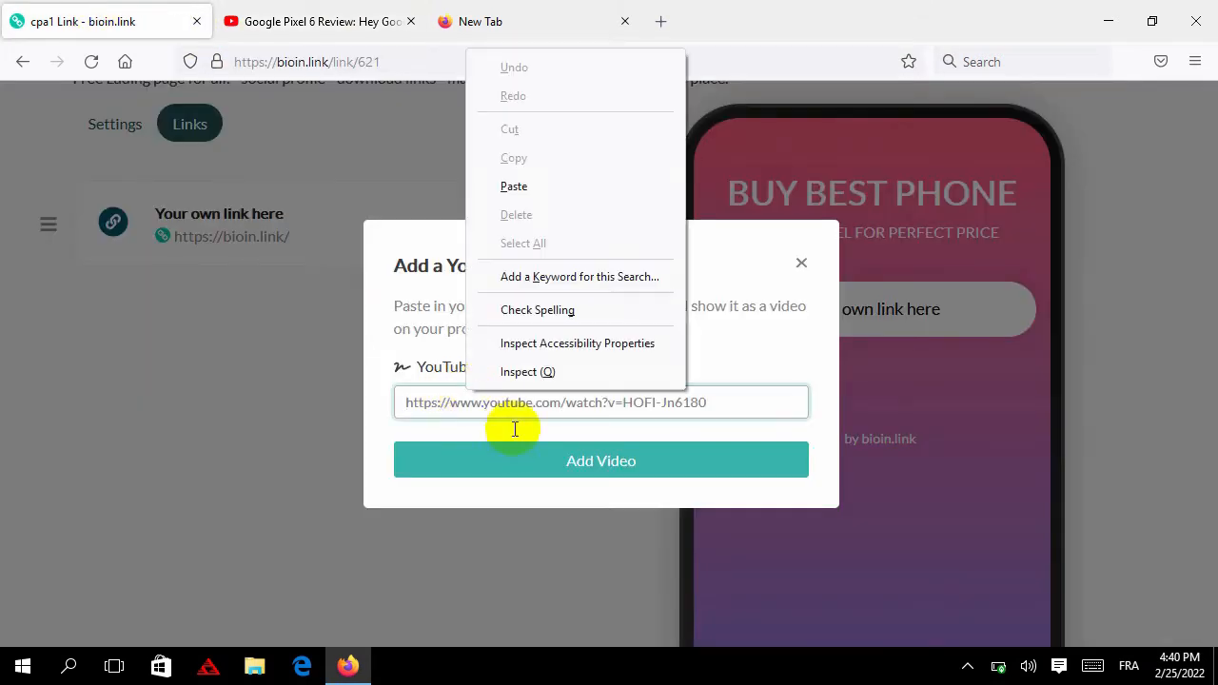
left_click(539, 189)
left_click(609, 461)
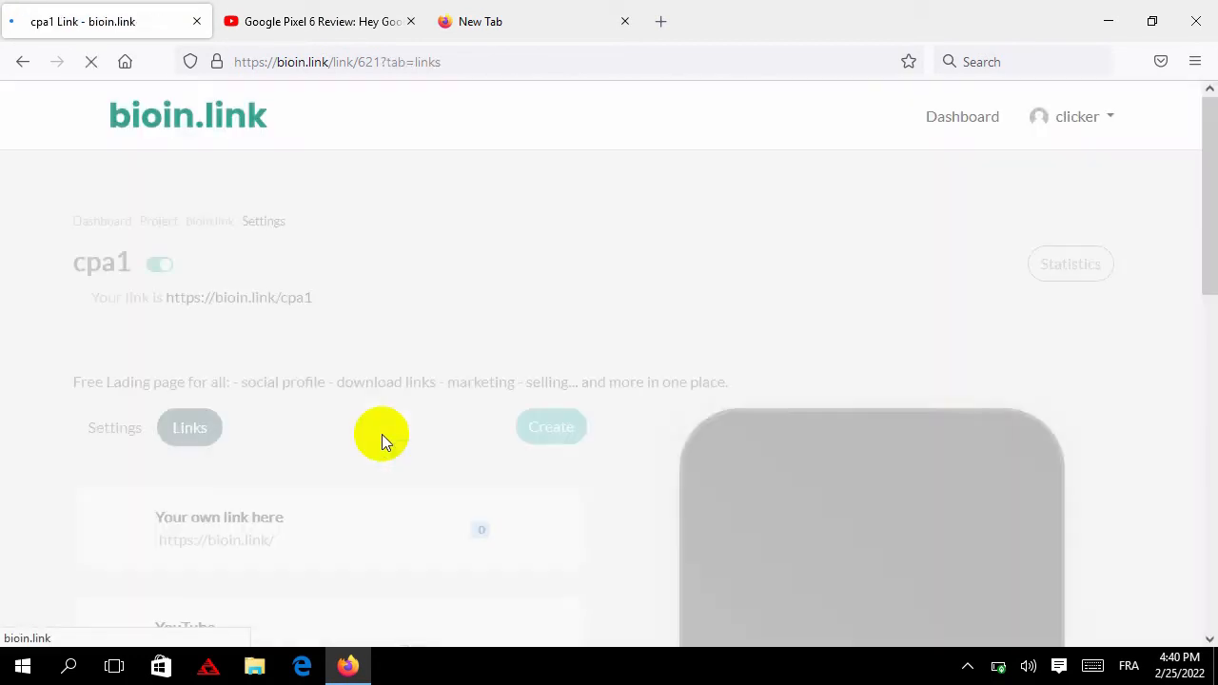
Drag the links so the YouTube video sits above 'Your own link here'
scroll(323, 381, "down", 3)
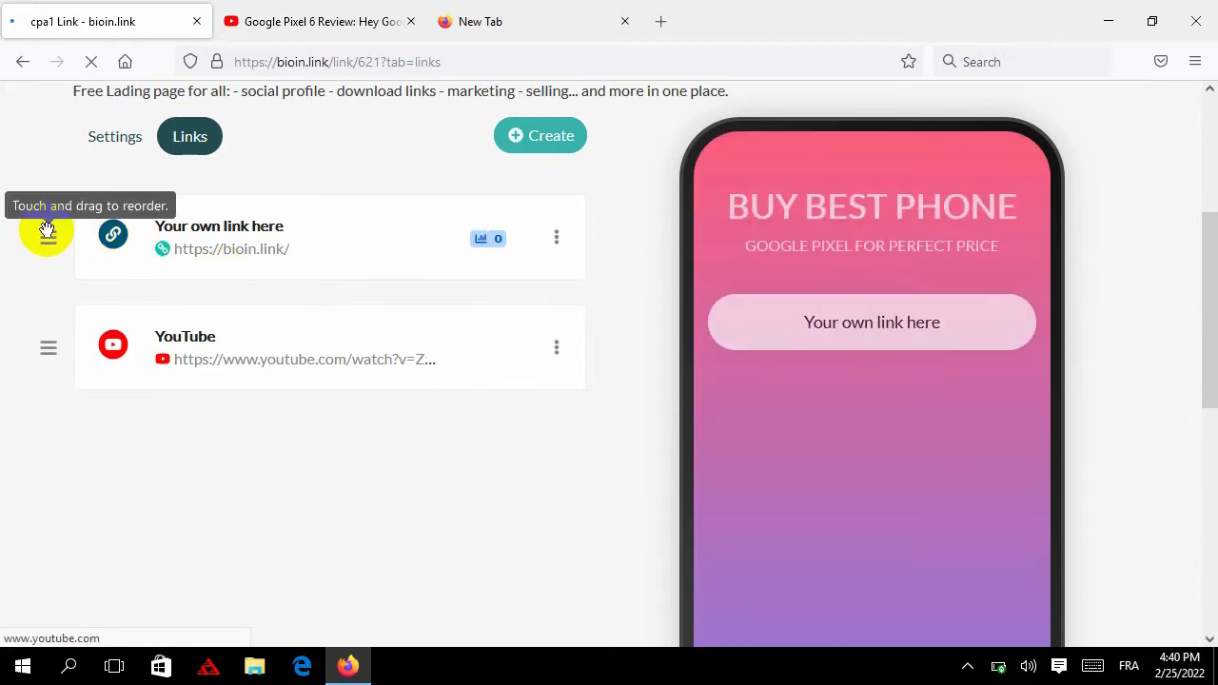
left_click_drag(48, 237, 49, 349)
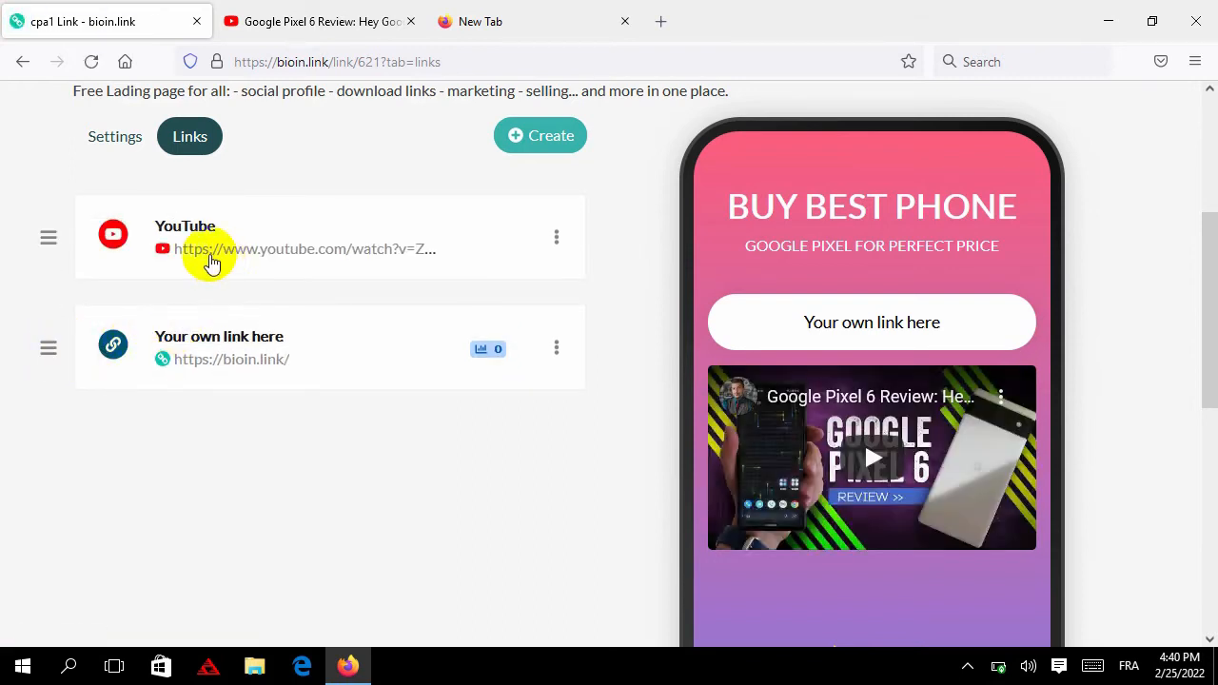
Expand 'Your own link here' and select its placeholder destination URL
left_click(347, 355)
scroll(300, 357, "down", 3)
scroll(317, 283, "up", 2)
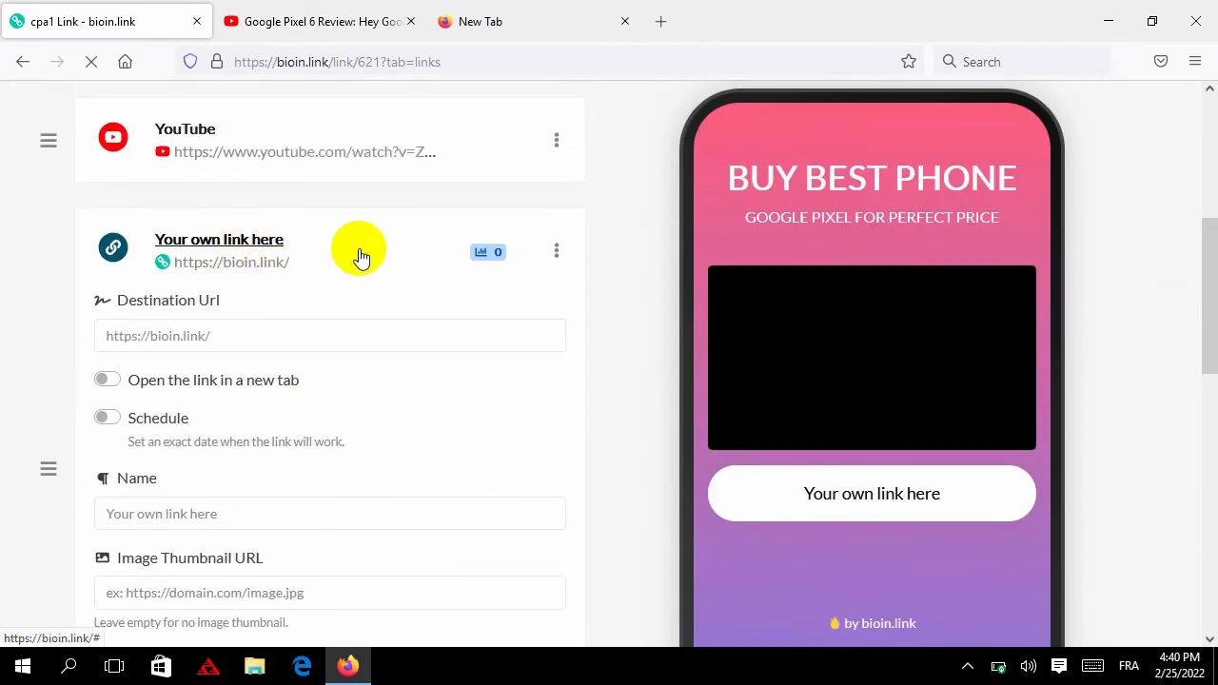
scroll(285, 270, "down", 1)
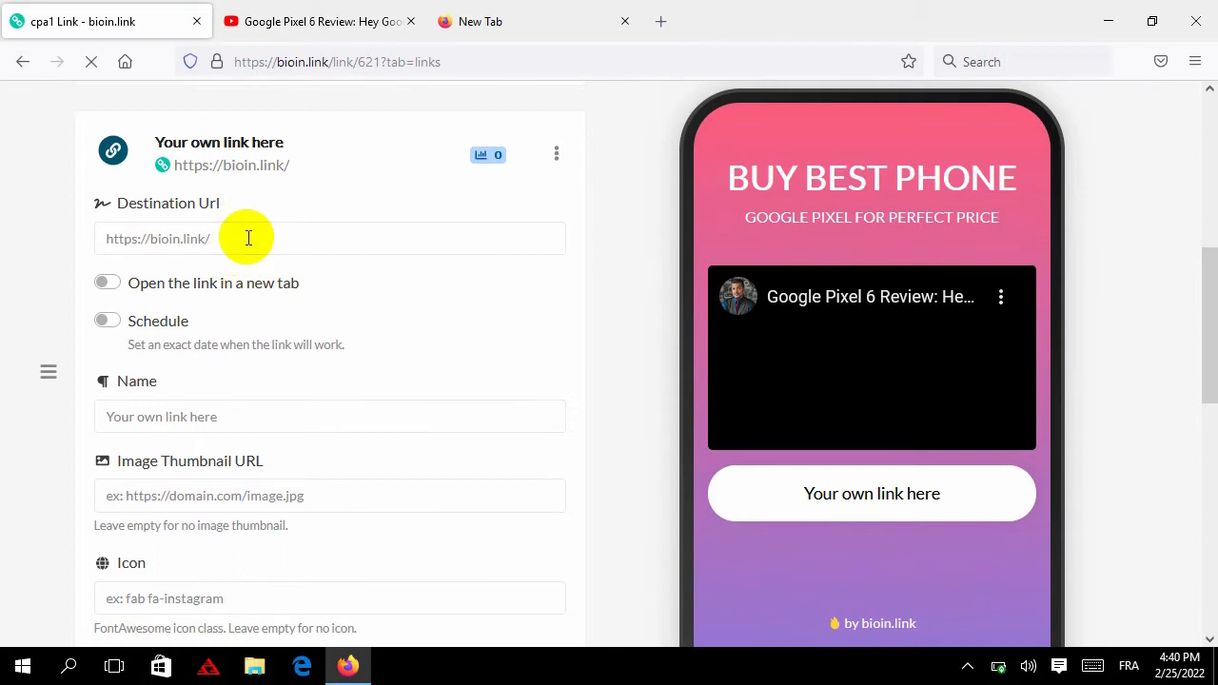
triple_click(248, 238)
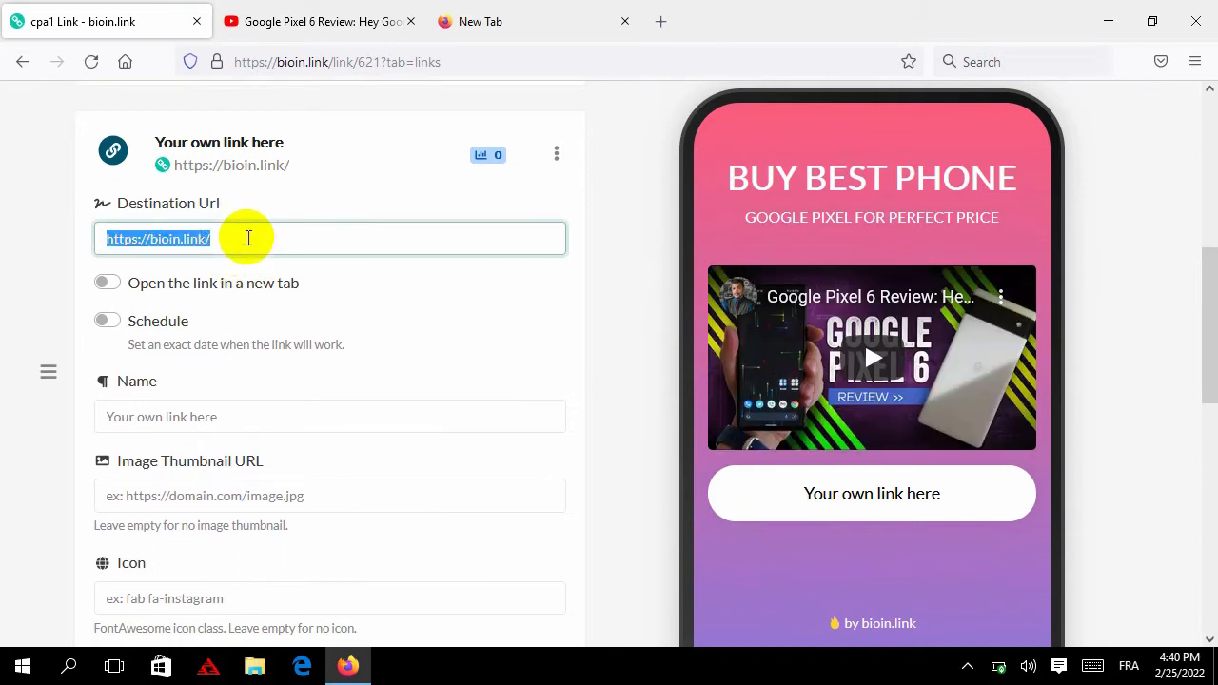
double_click(173, 238)
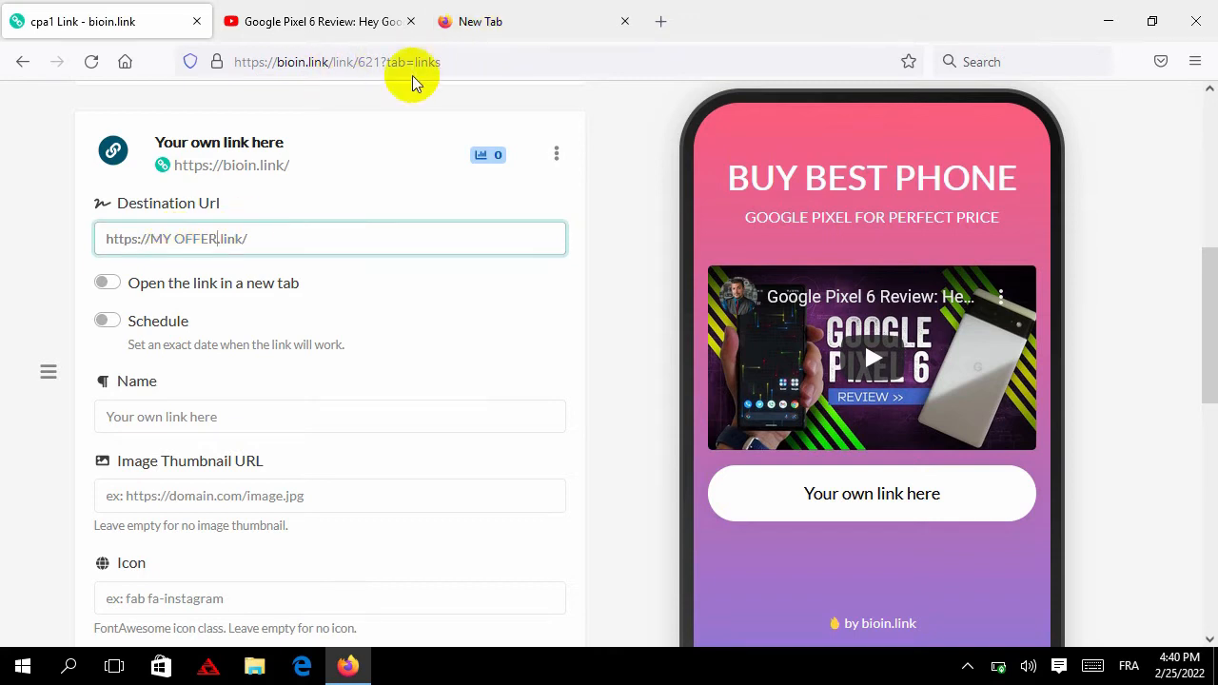
triple_click(203, 239)
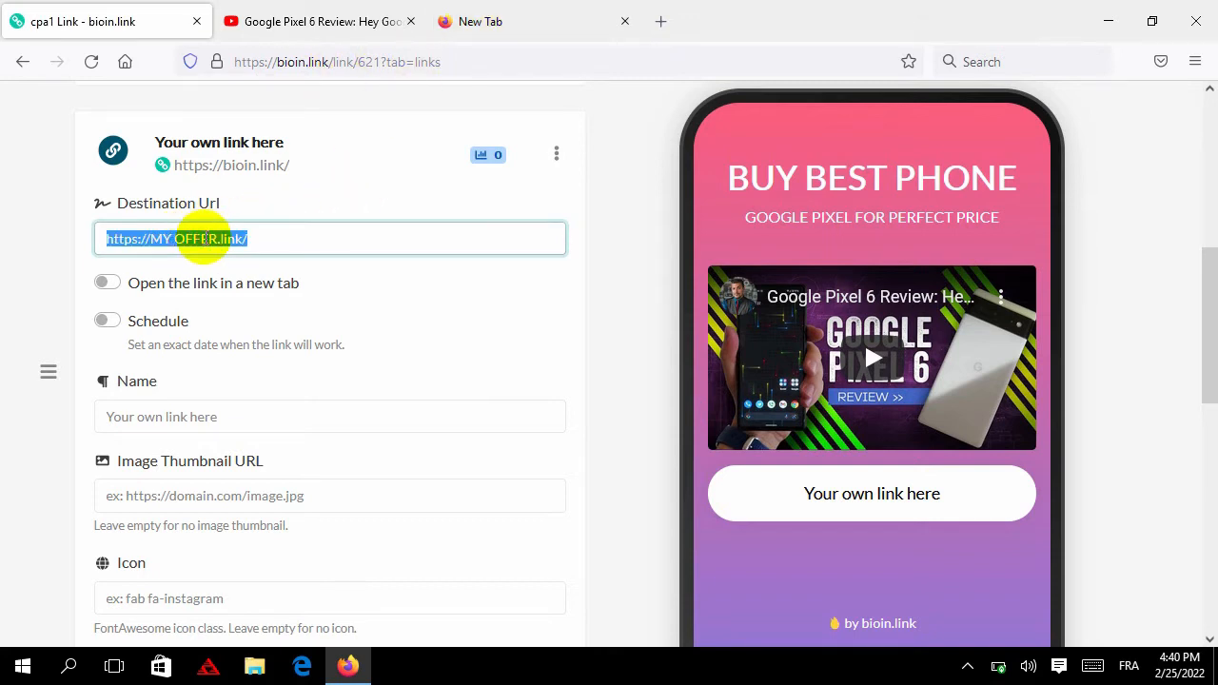
left_click(508, 14)
left_click(406, 61)
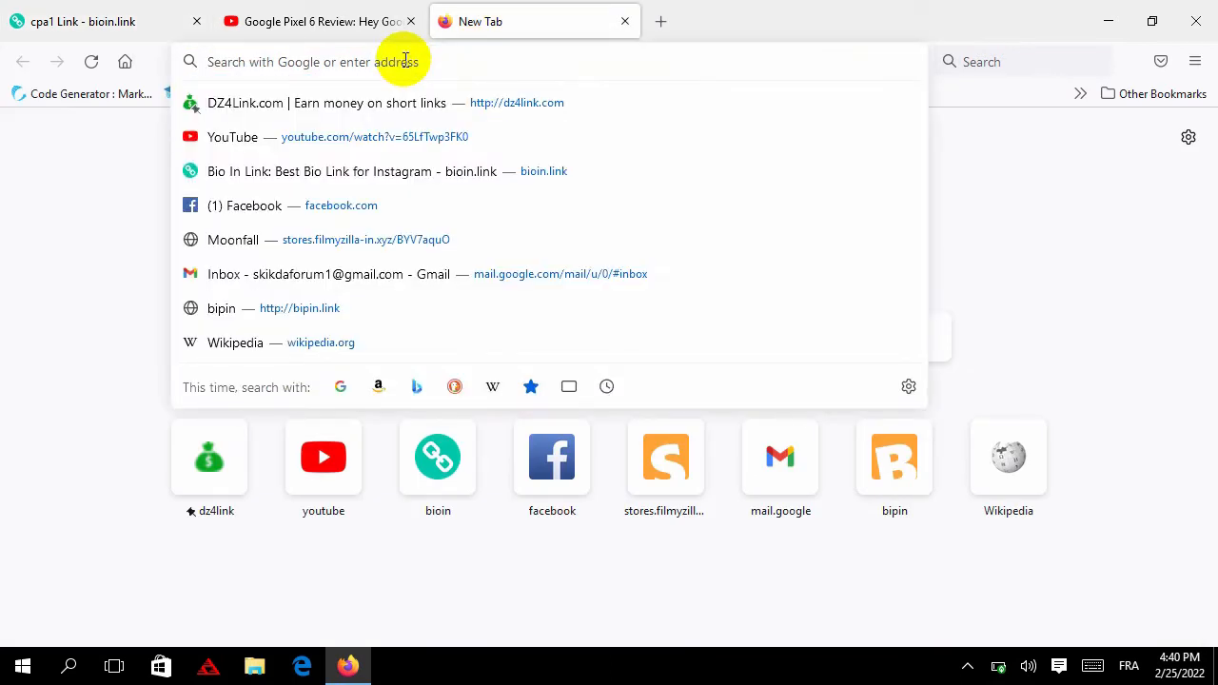
type("Goo")
key("Return")
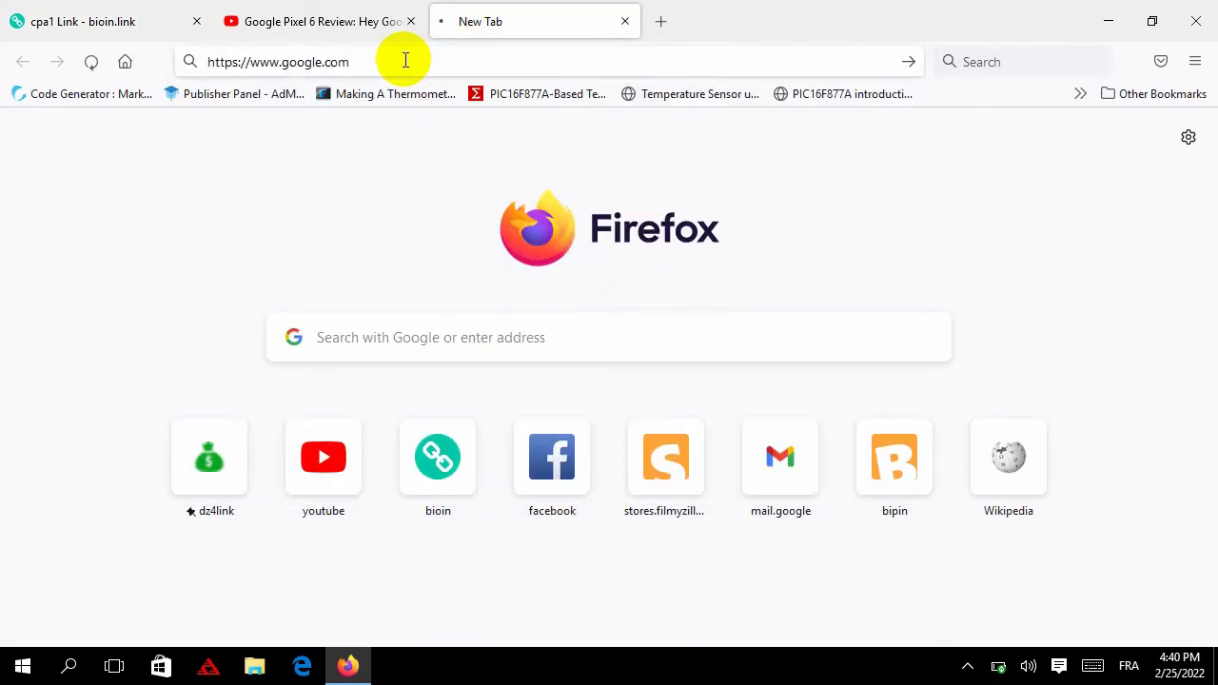
left_click(403, 61)
key("ctrl+c")
right_click(404, 61)
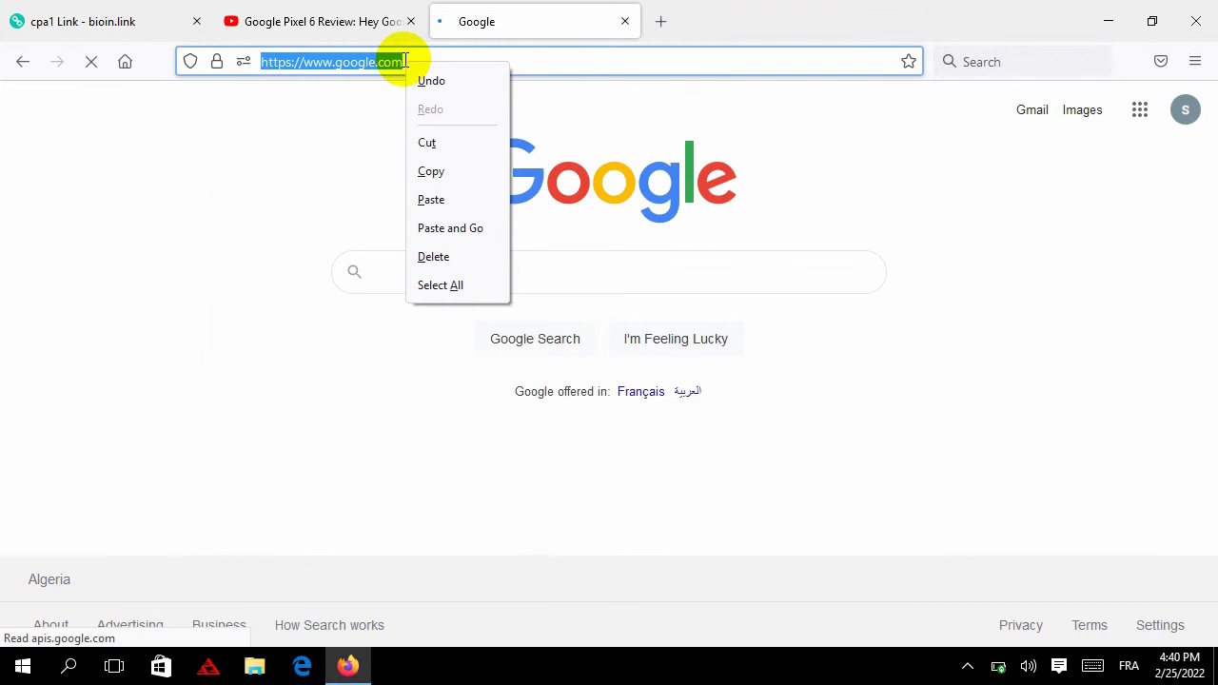
left_click(438, 139)
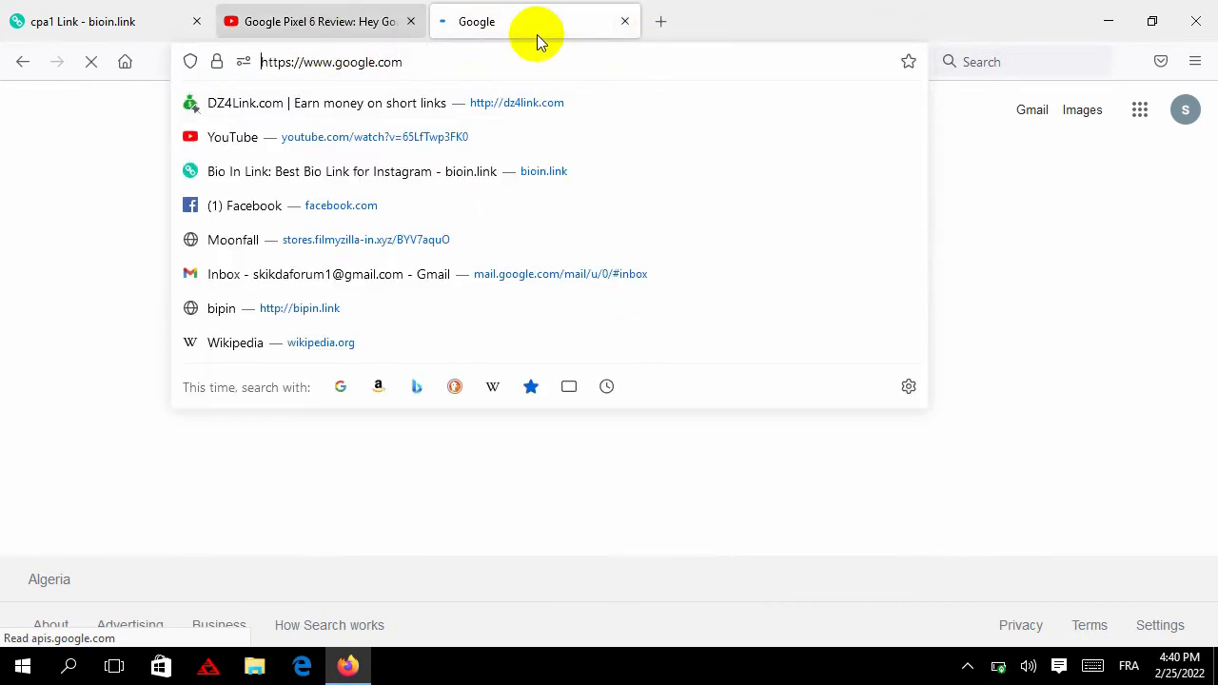
left_click(624, 21)
left_click(156, 27)
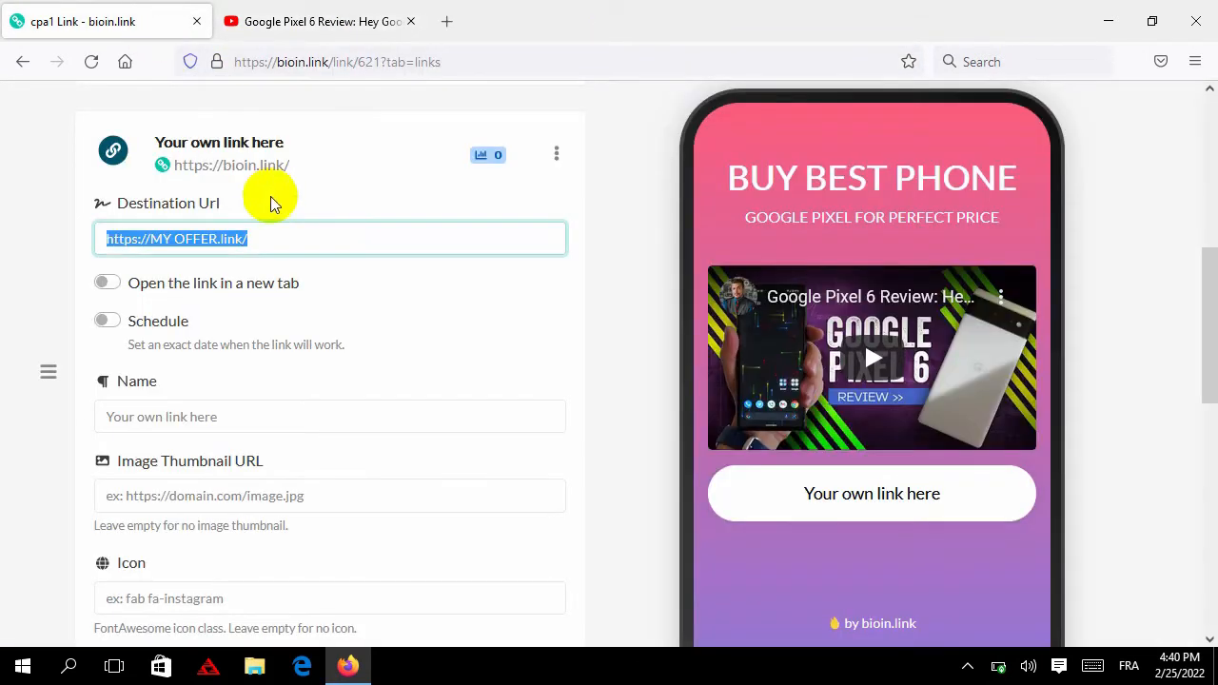
right_click(272, 234)
Paste the Google URL as the destination and rename the button 'BUY NOW'
left_click(321, 372)
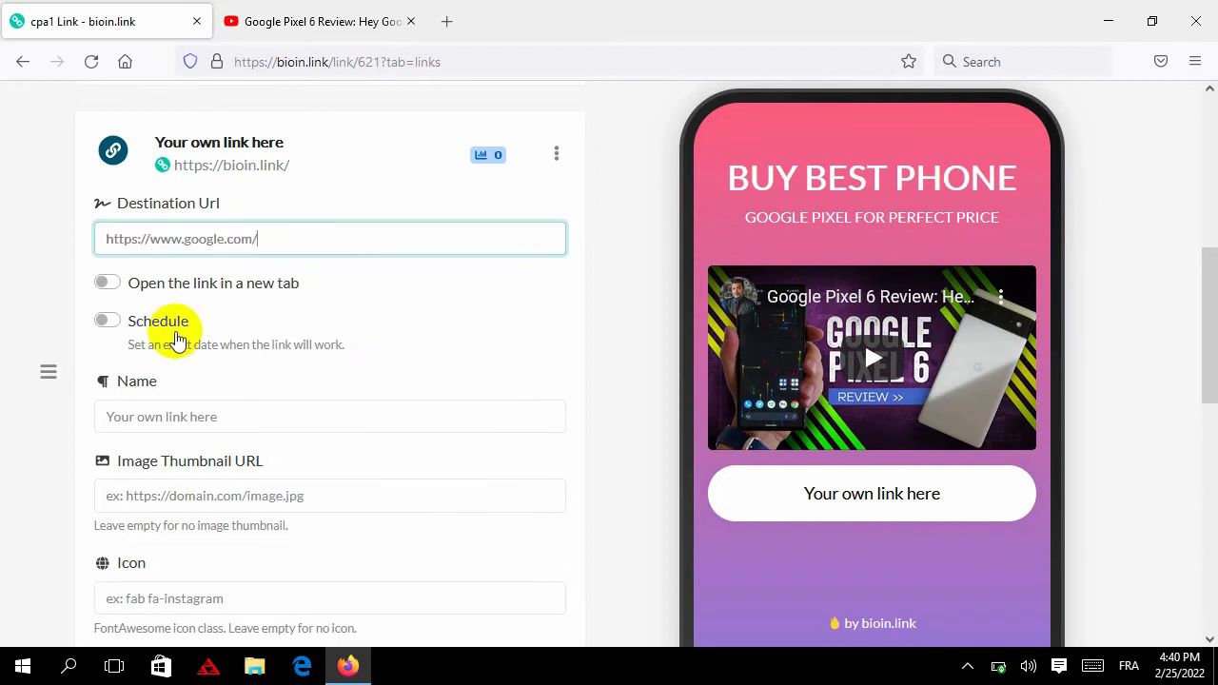
left_click(42, 274)
scroll(190, 244, "down", 2)
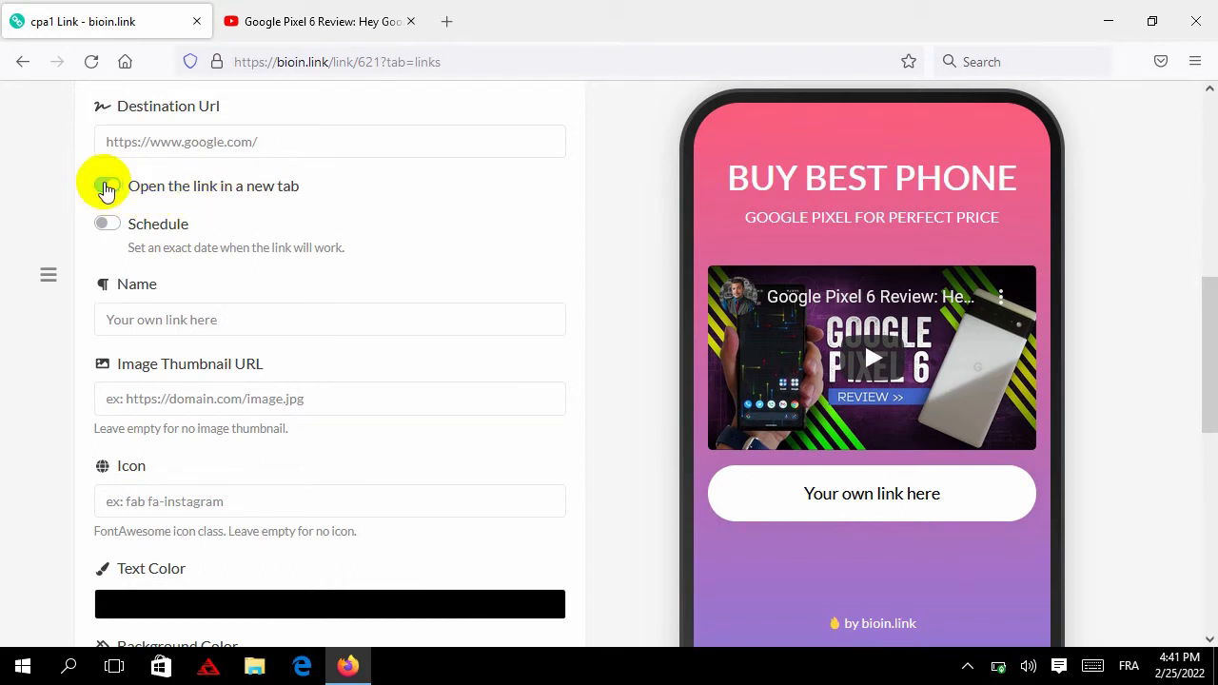
scroll(63, 204, "down", 2)
left_click(197, 222)
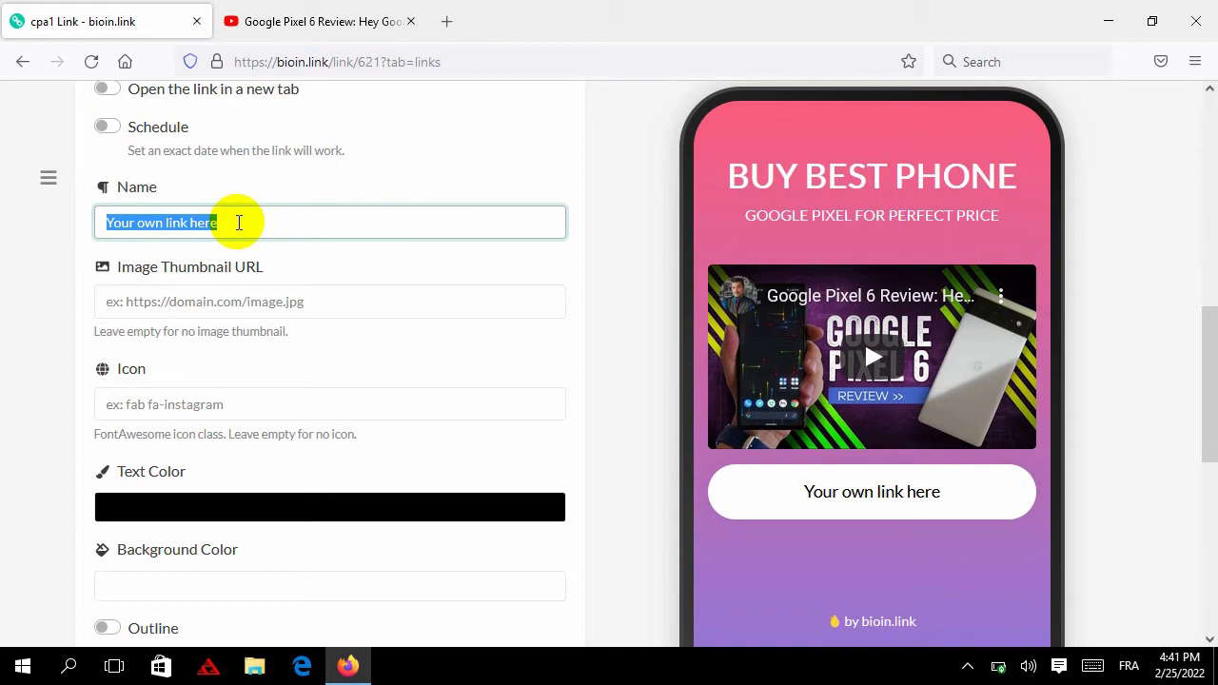
type("BUY NOW")
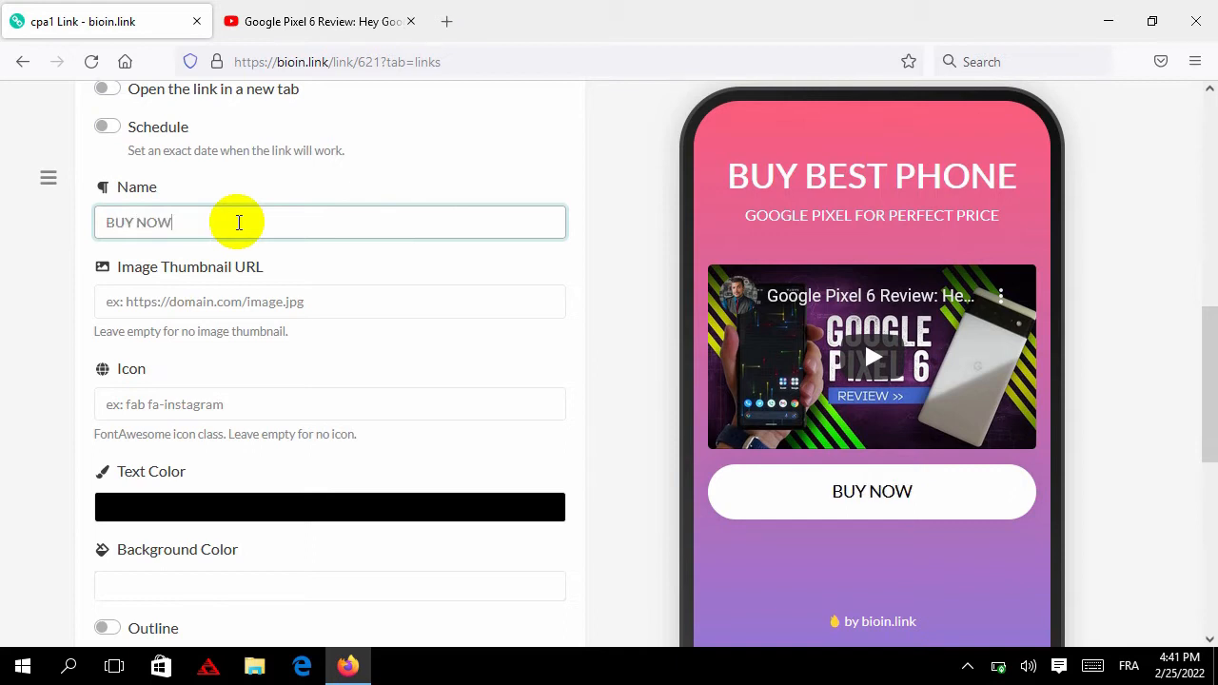
left_click(46, 330)
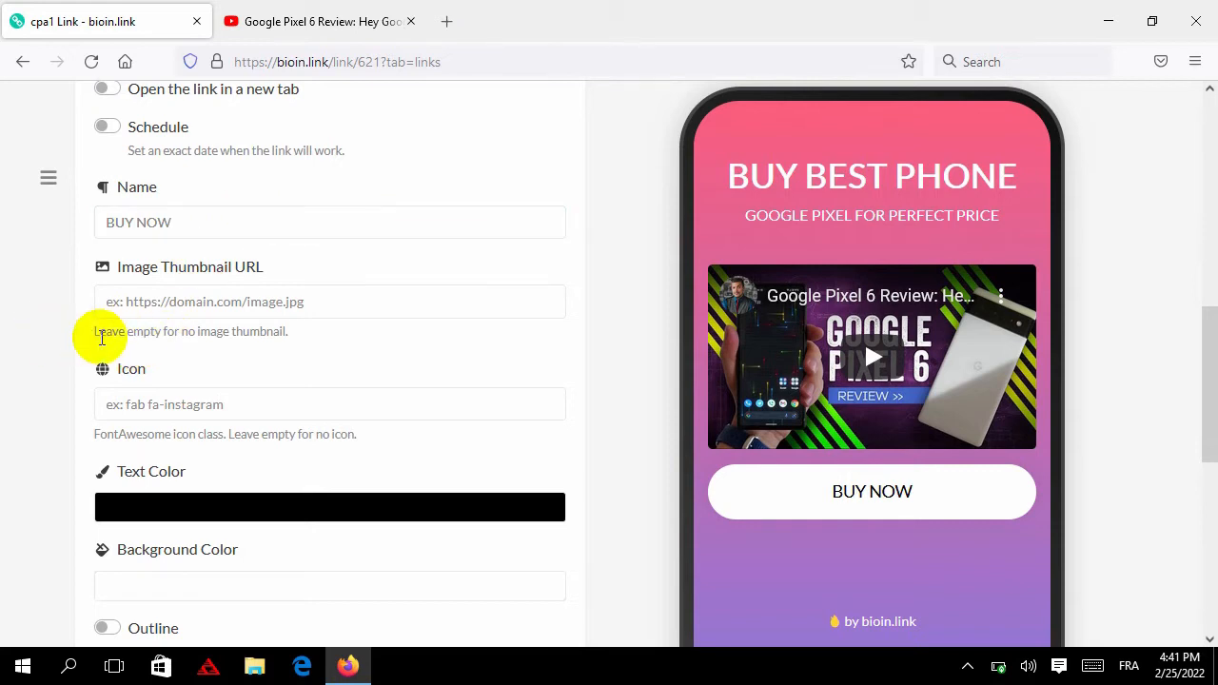
Set the button icon to 'fas fa-video'
scroll(186, 276, "down", 2)
scroll(171, 267, "up", 2)
left_click(176, 297)
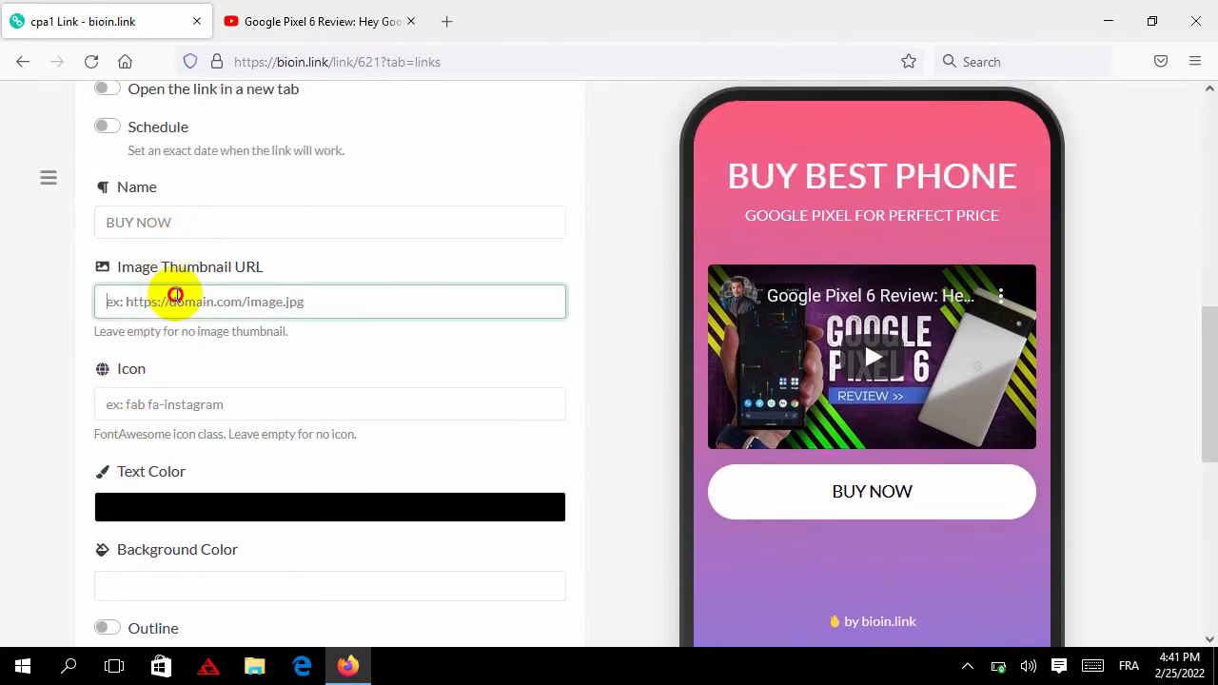
left_click(136, 396)
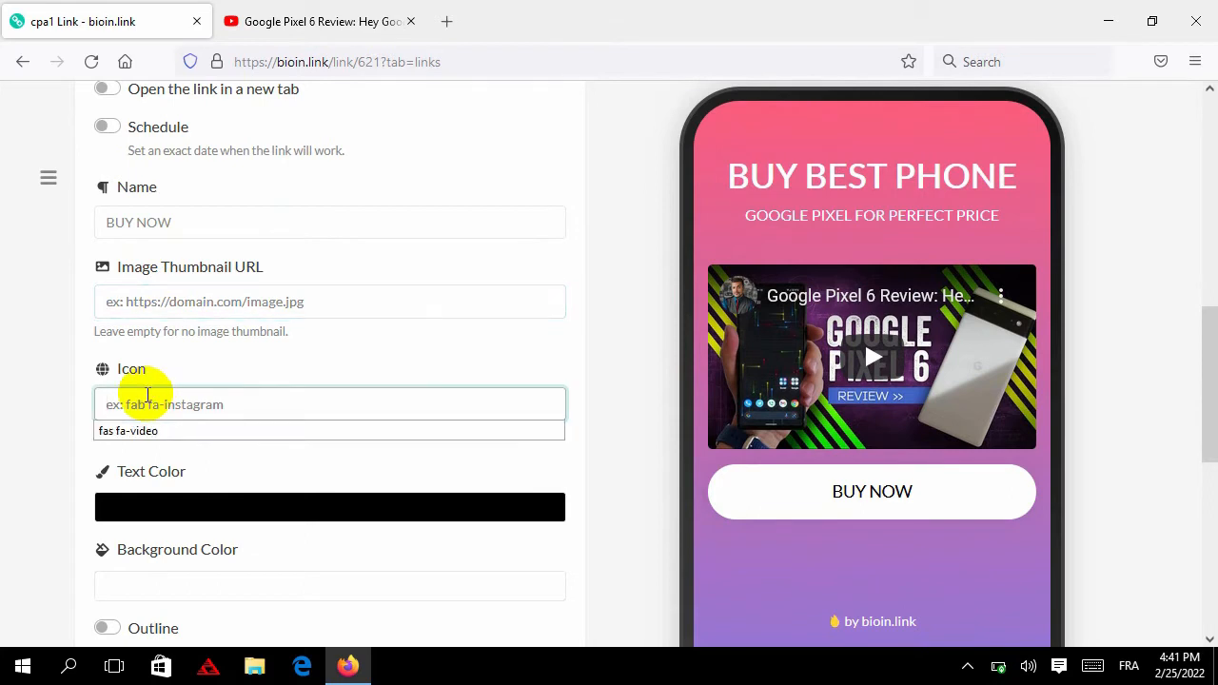
left_click(239, 430)
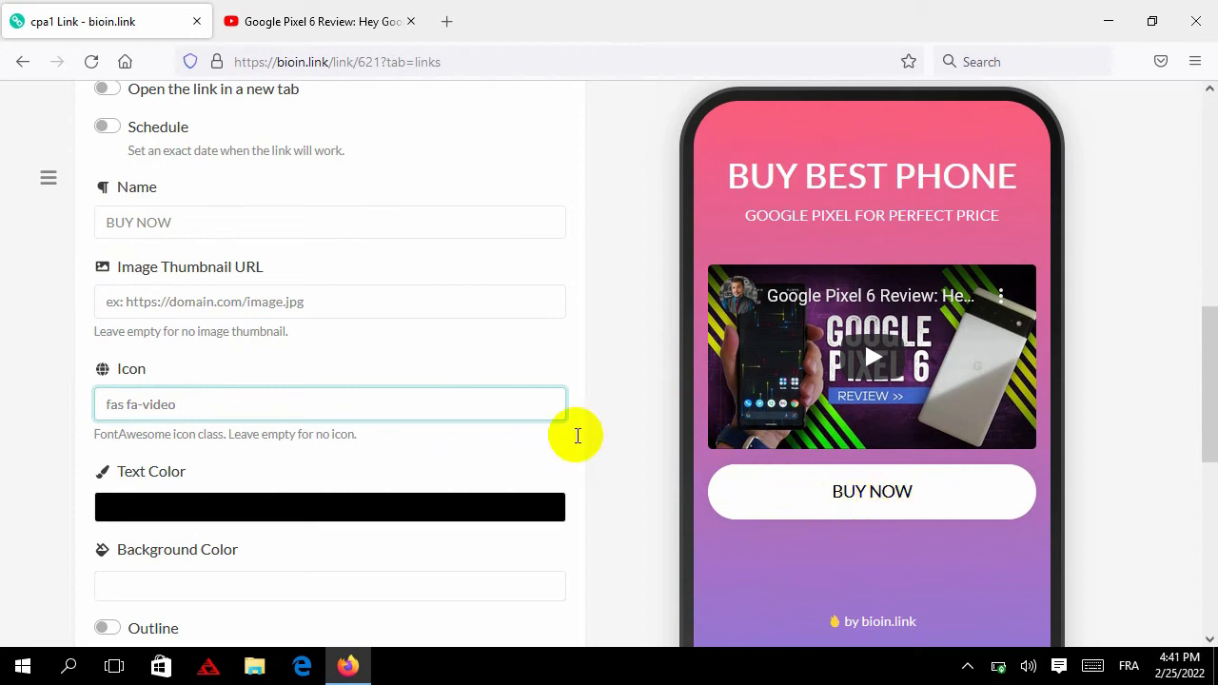
double_click(114, 434)
Search Google for FontAwesome and try opening the Font Awesome icons page
right_click(120, 435)
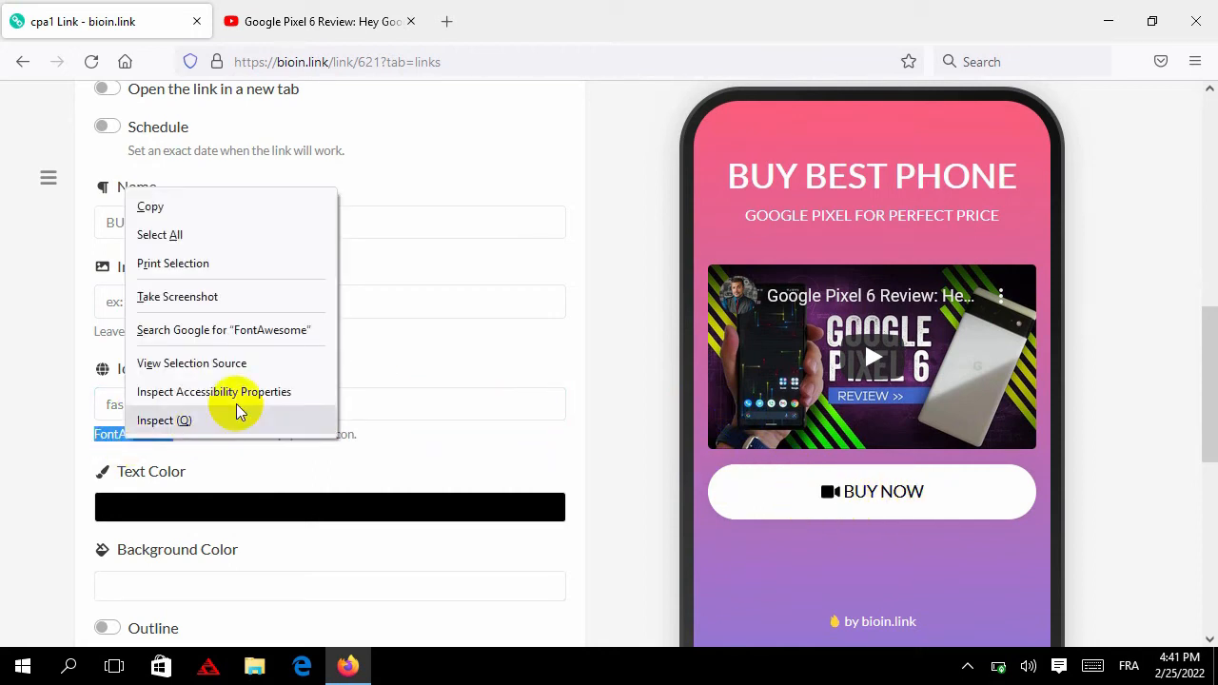
left_click(277, 343)
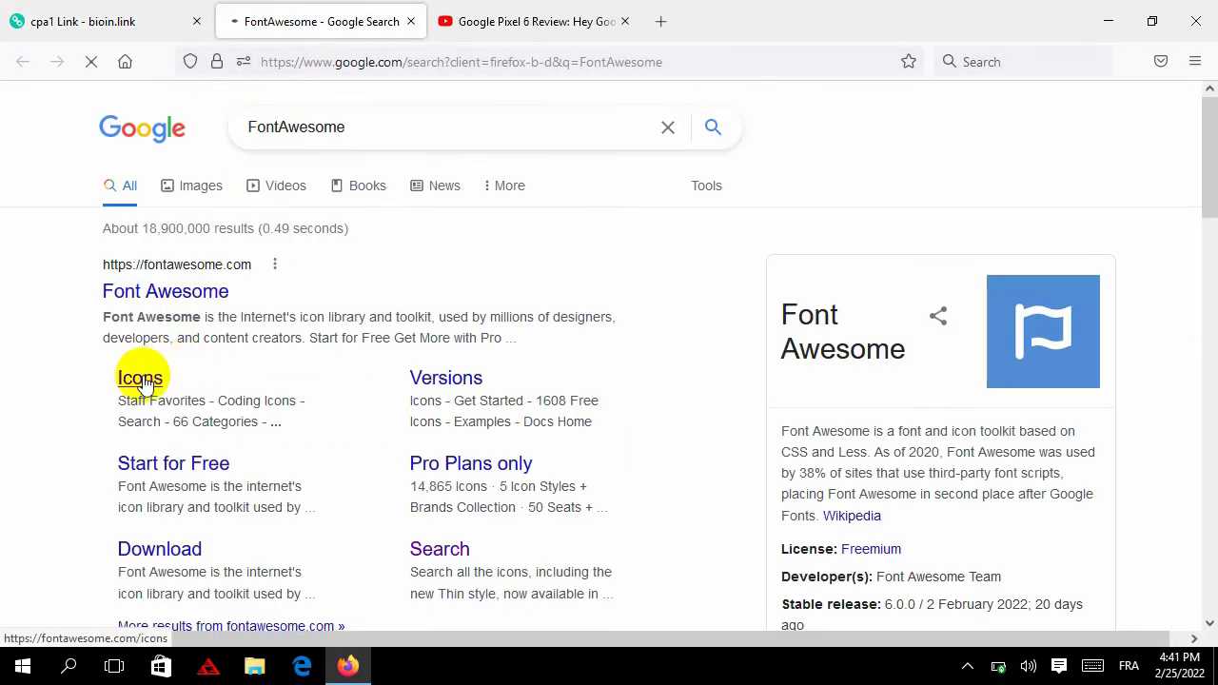
left_click(140, 379)
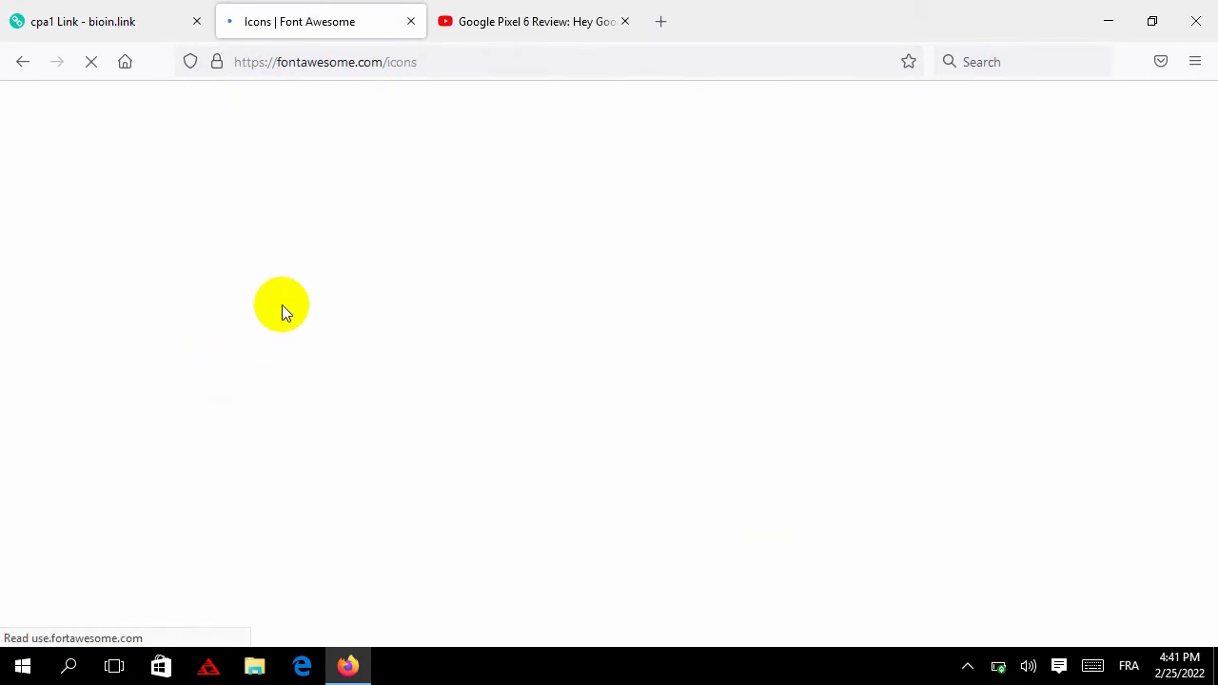
left_click(131, 17)
left_click(253, 19)
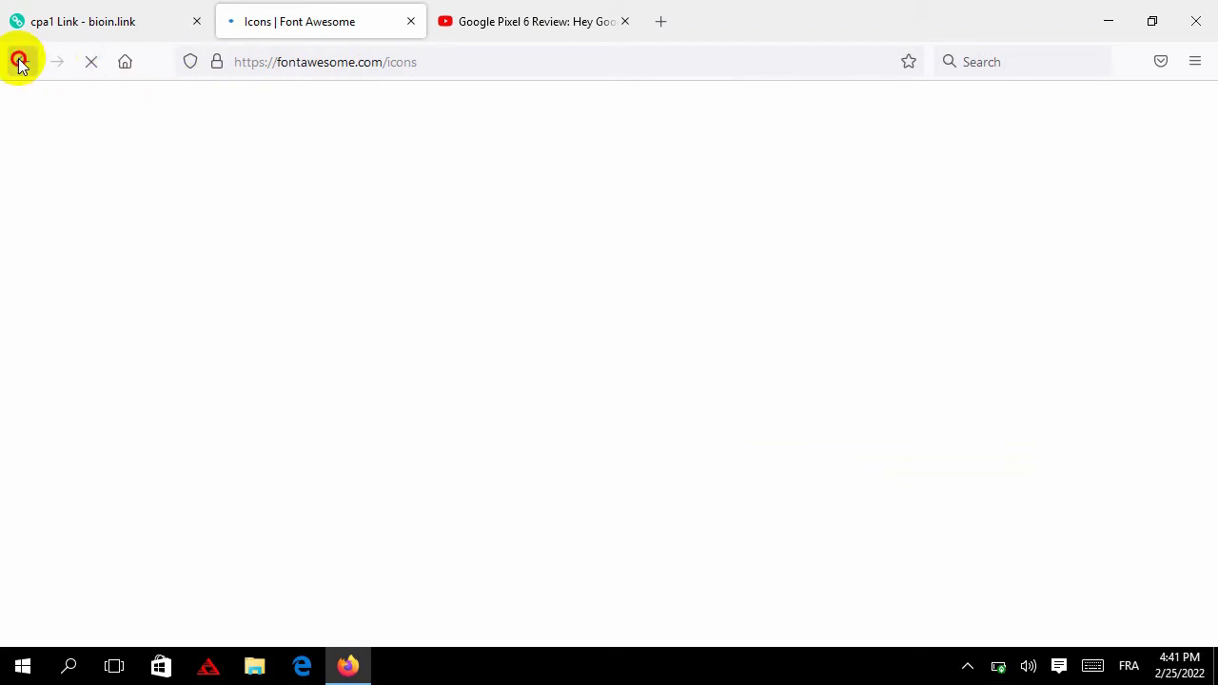
left_click(410, 21)
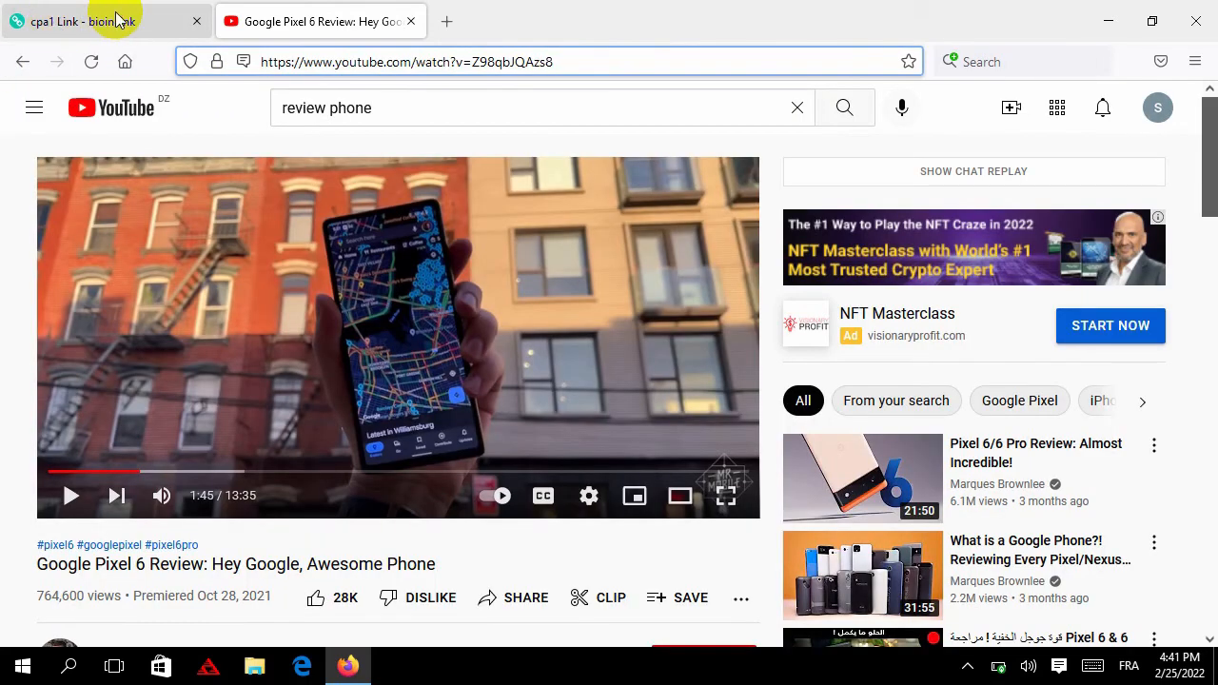
left_click(122, 22)
Search 'font awesome shopping cart' and copy the fa-shopping-cart class name
right_click(152, 436)
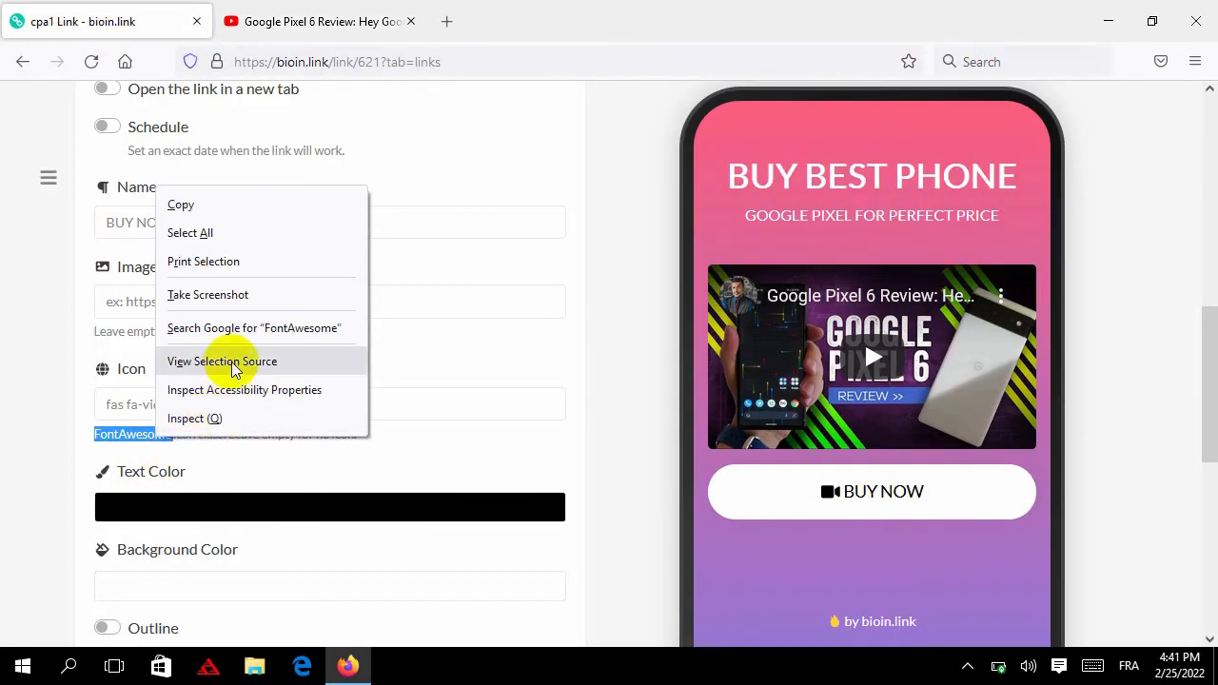
left_click(276, 329)
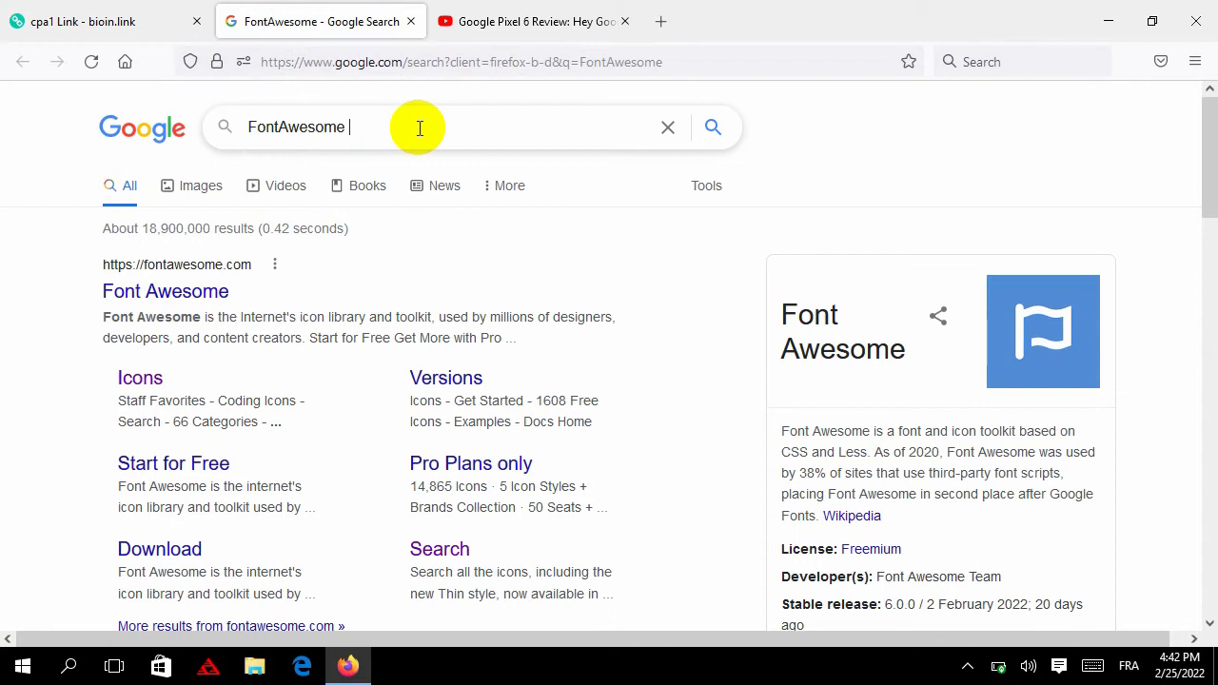
type("SHOP")
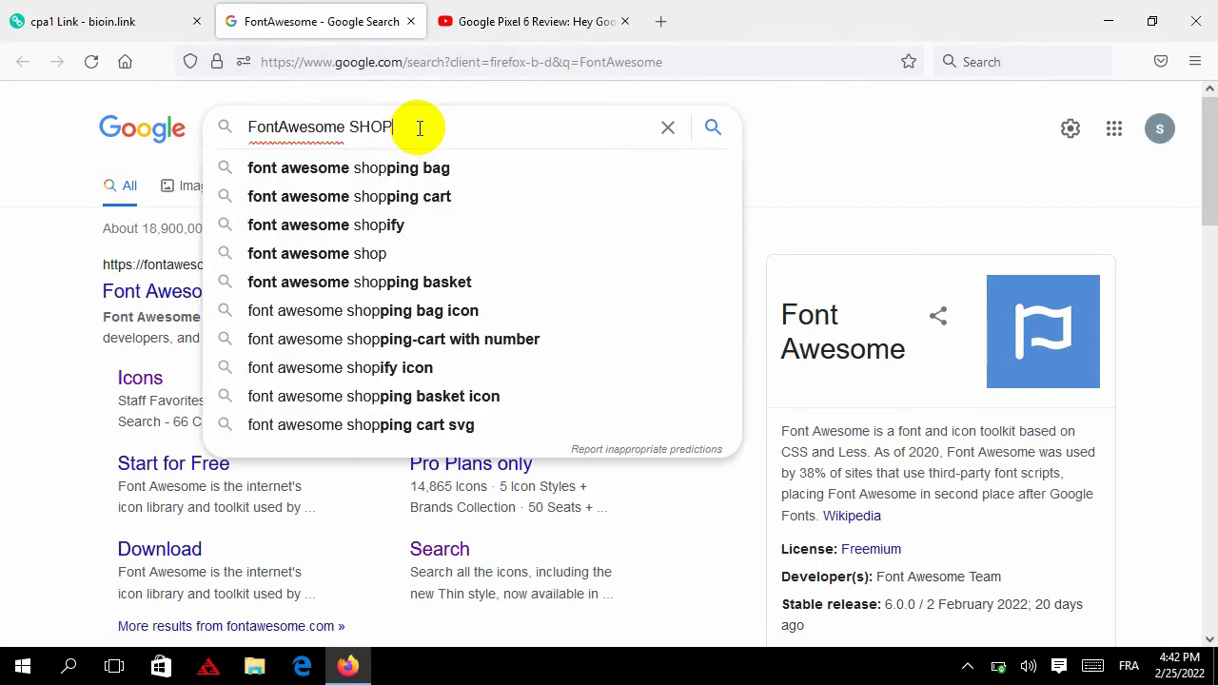
left_click(435, 196)
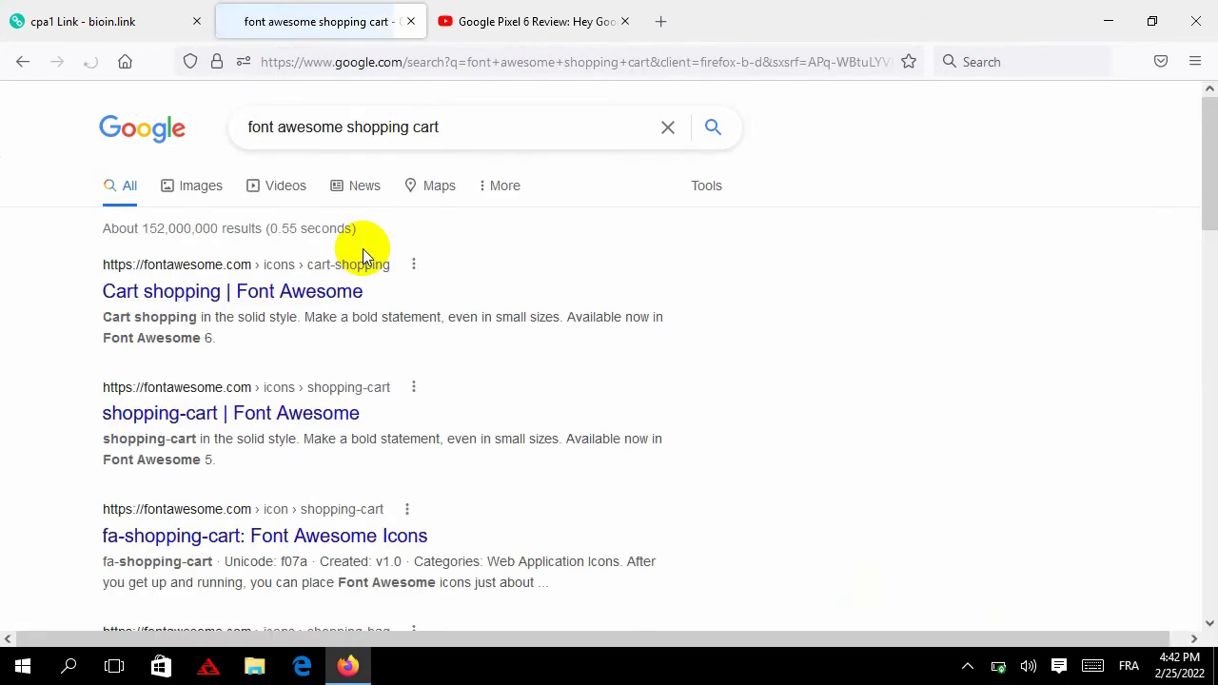
right_click(194, 299)
left_click(235, 314)
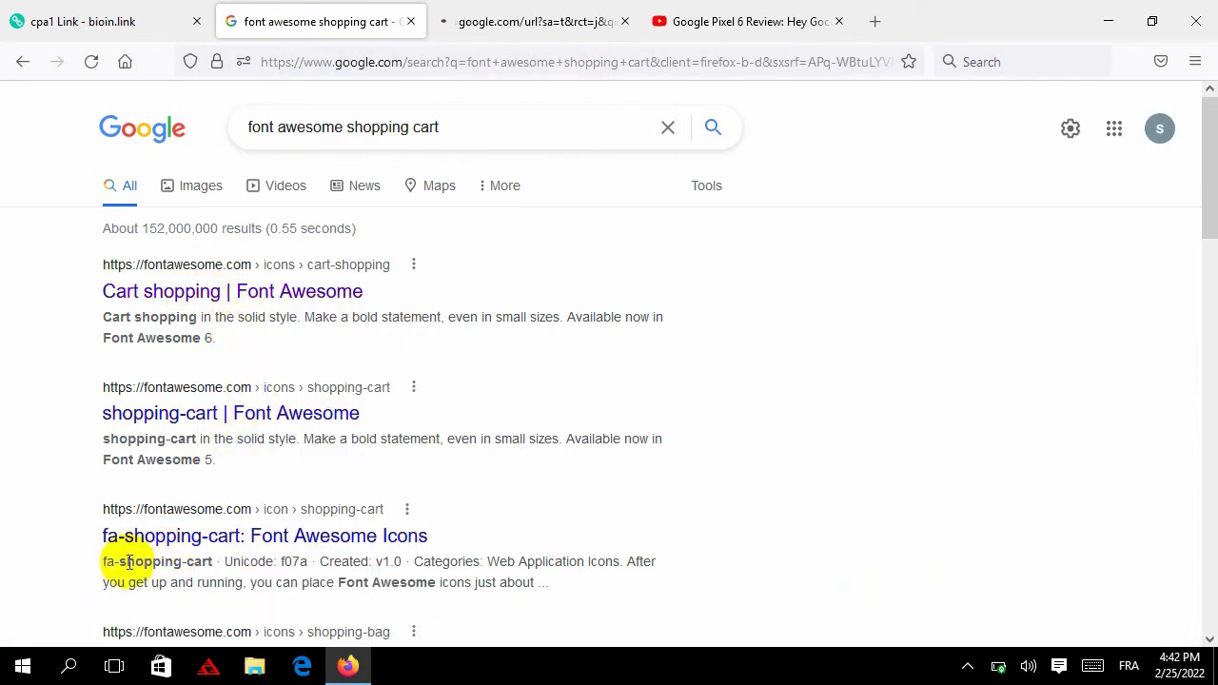
left_click_drag(103, 562, 190, 563)
key("ctrl+c")
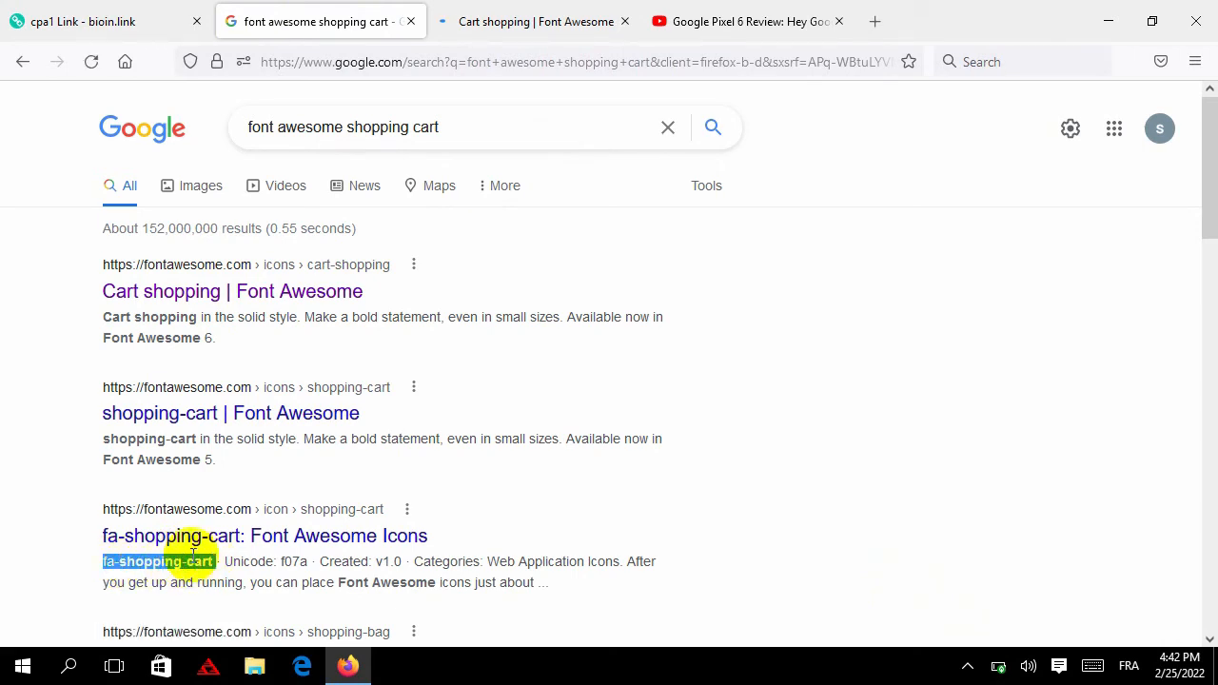
right_click(185, 555)
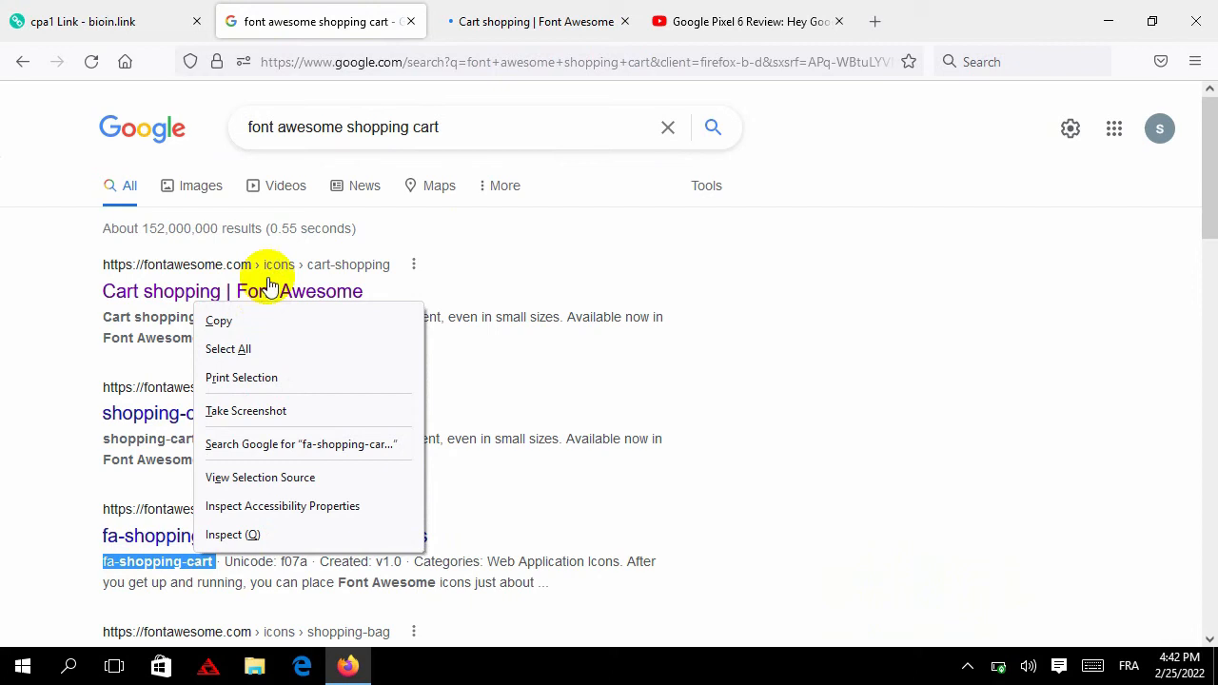
left_click(264, 320)
Replace the button's icon class 'fas fa-video' with fa-shopping-cart
left_click(514, 23)
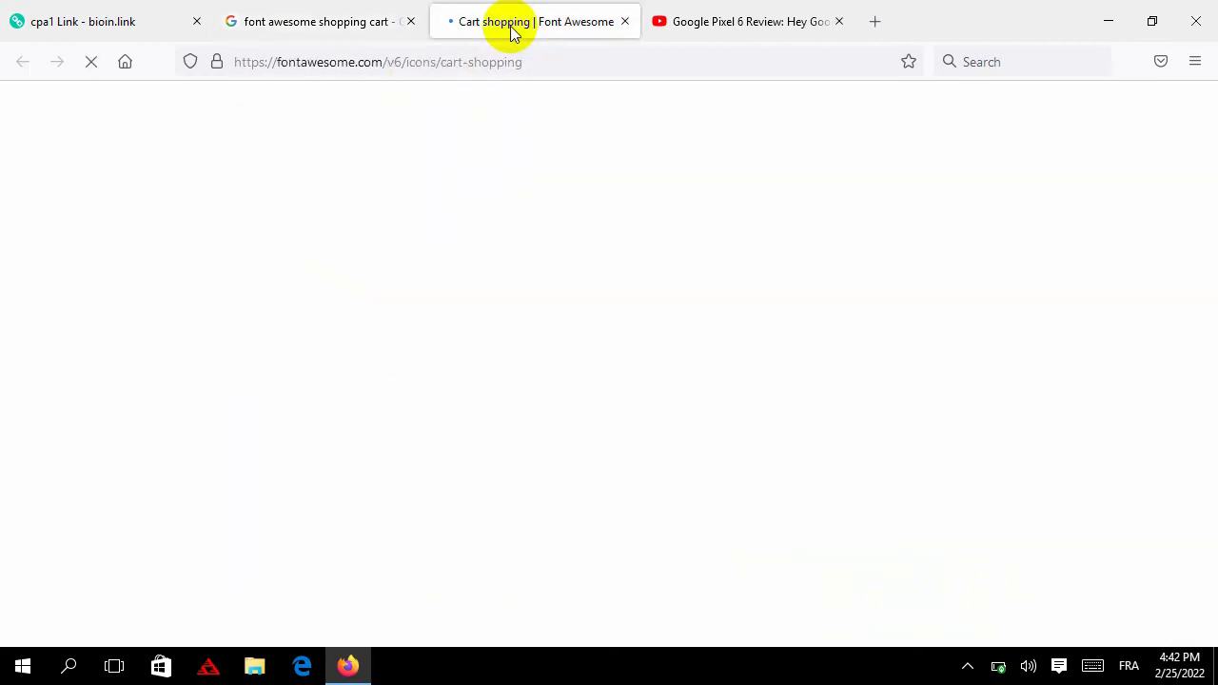
left_click(121, 27)
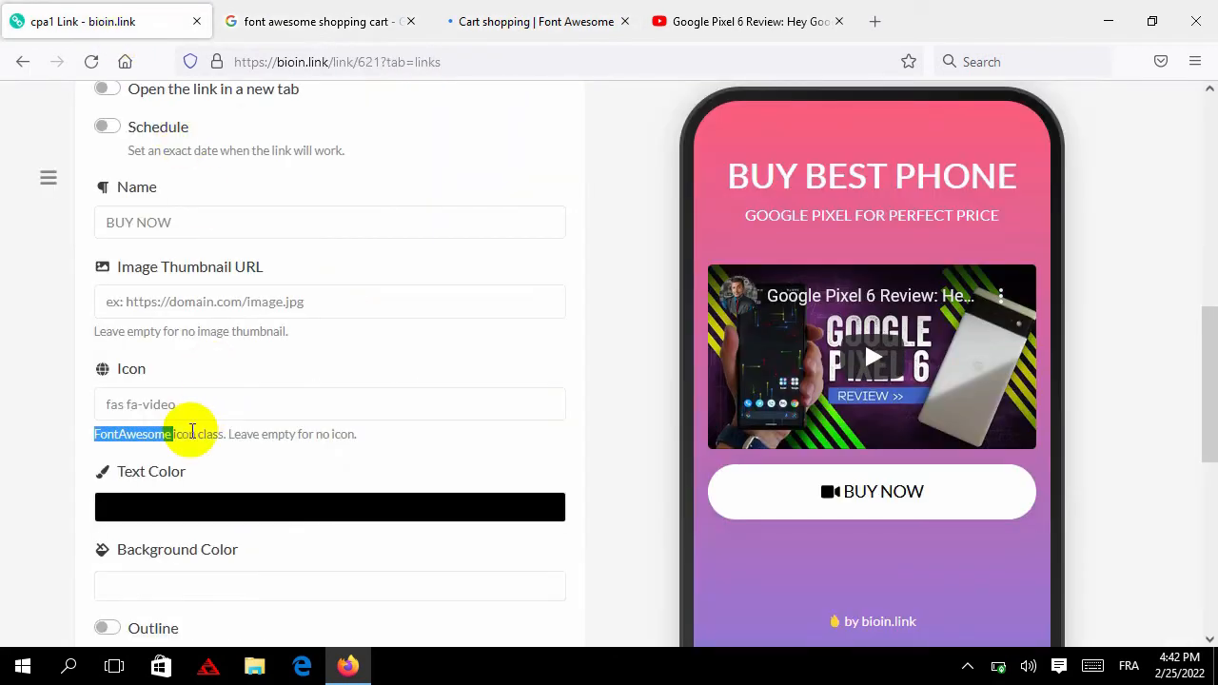
triple_click(156, 404)
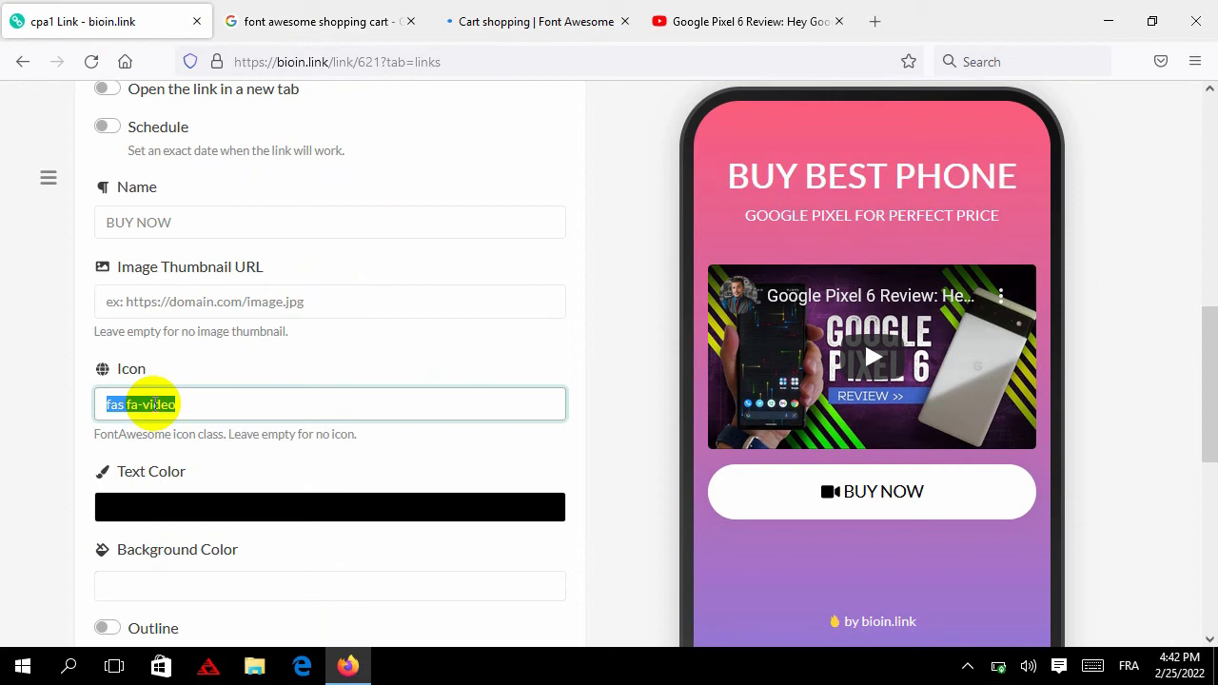
key("ctrl+v")
left_click(50, 403)
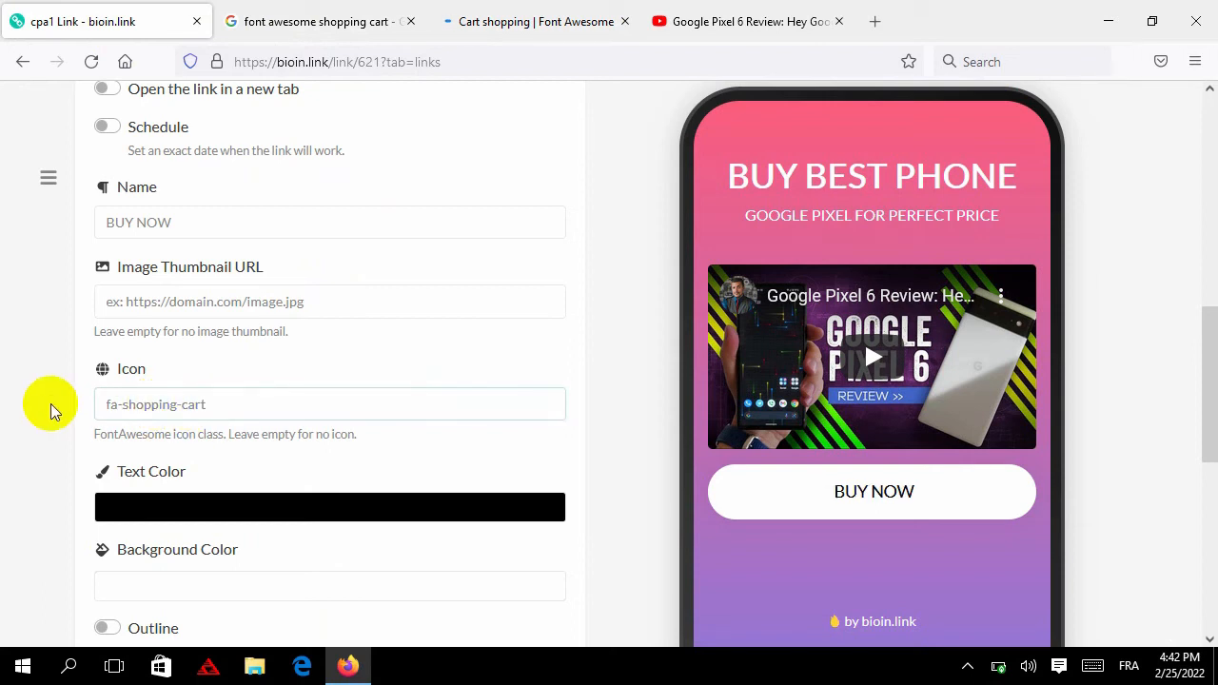
left_click(505, 23)
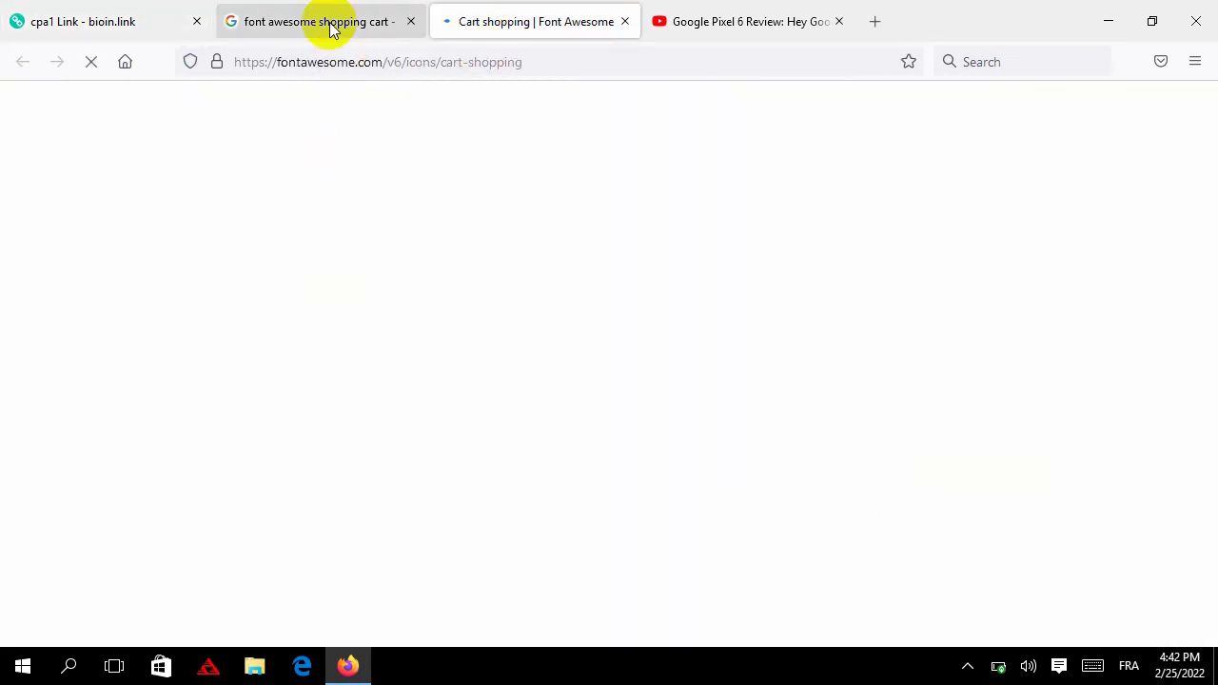
Copy the Font Awesome cart-shopping HTML snippet <i class="fa-solid fa-cart-shopping"></i>
left_click(324, 23)
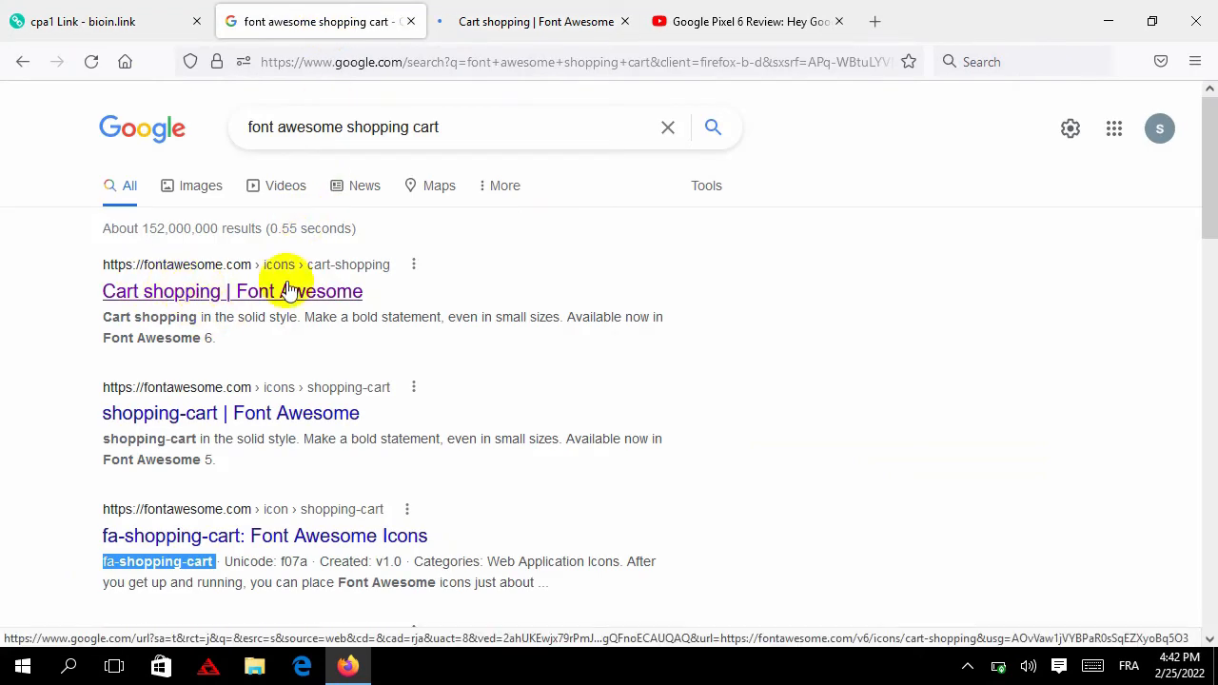
left_click(540, 32)
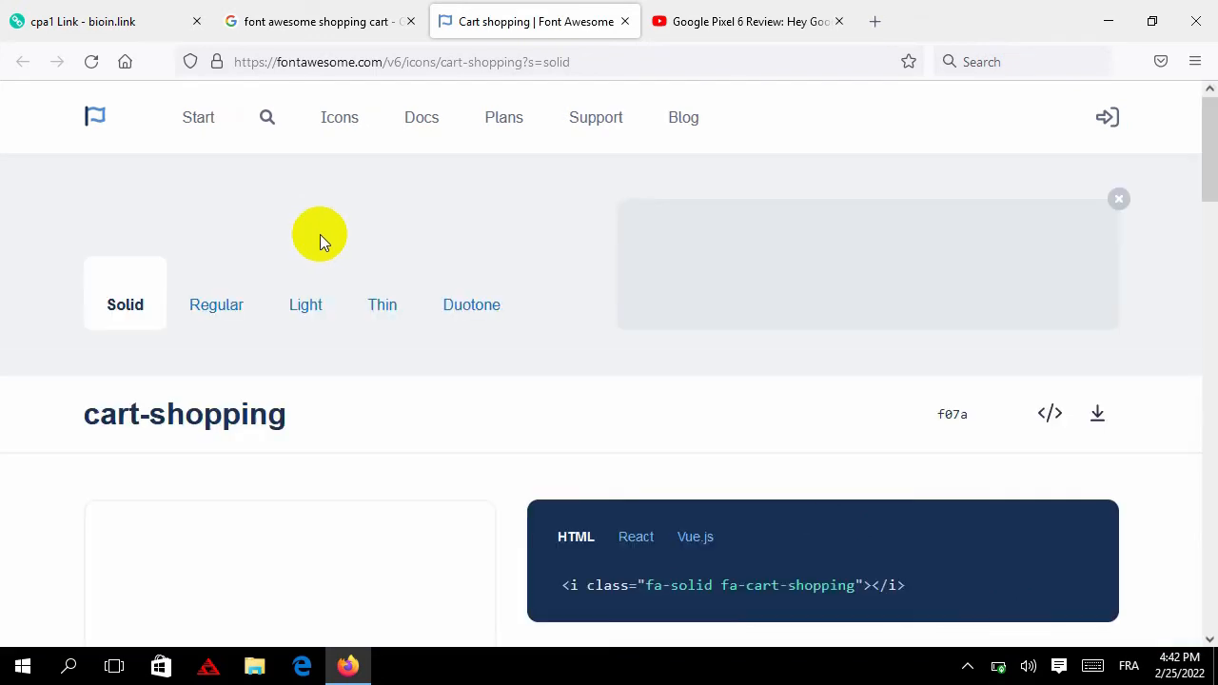
scroll(319, 234, "down", 2)
left_click(671, 495)
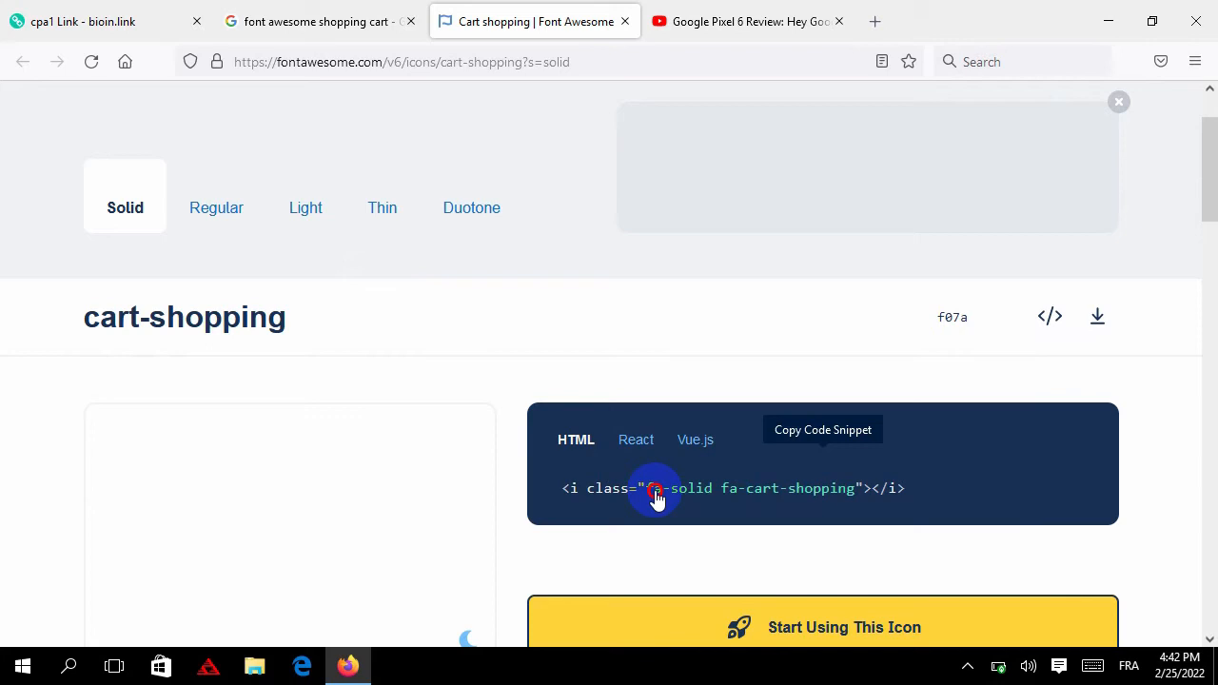
scroll(775, 494, "down", 4)
scroll(772, 403, "up", 2)
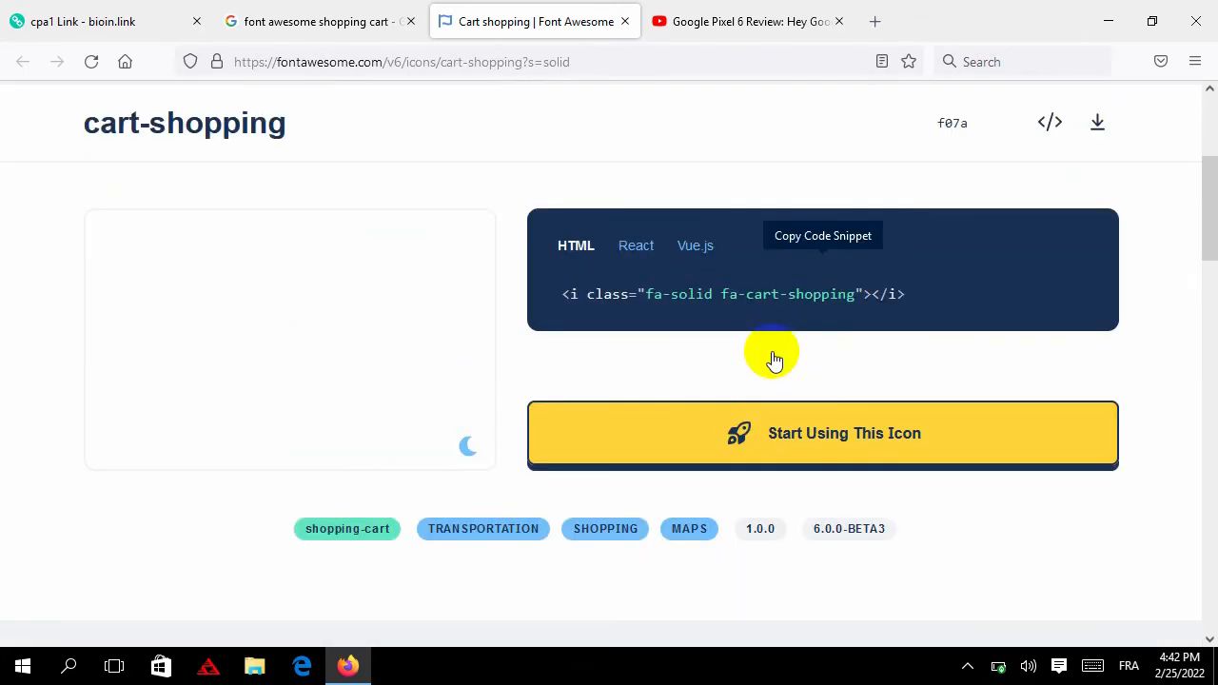
left_click(845, 299)
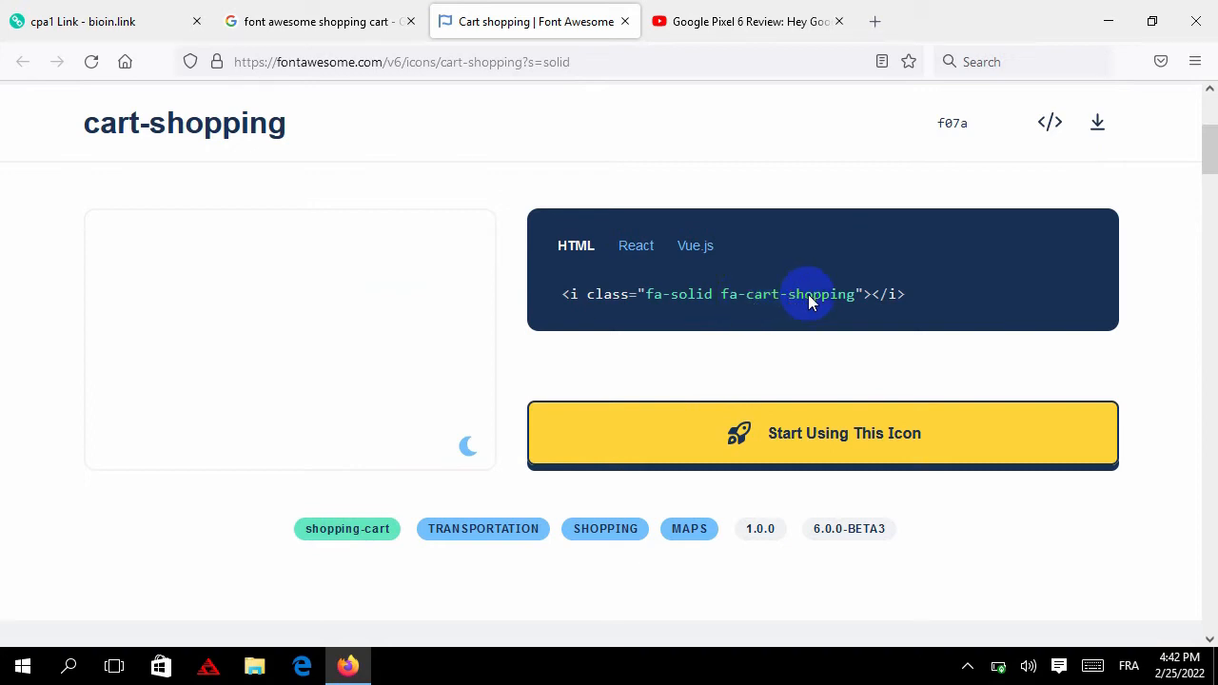
Paste the copied cart-shopping <i> tag into the BUY NOW link's Icon field
left_click(95, 15)
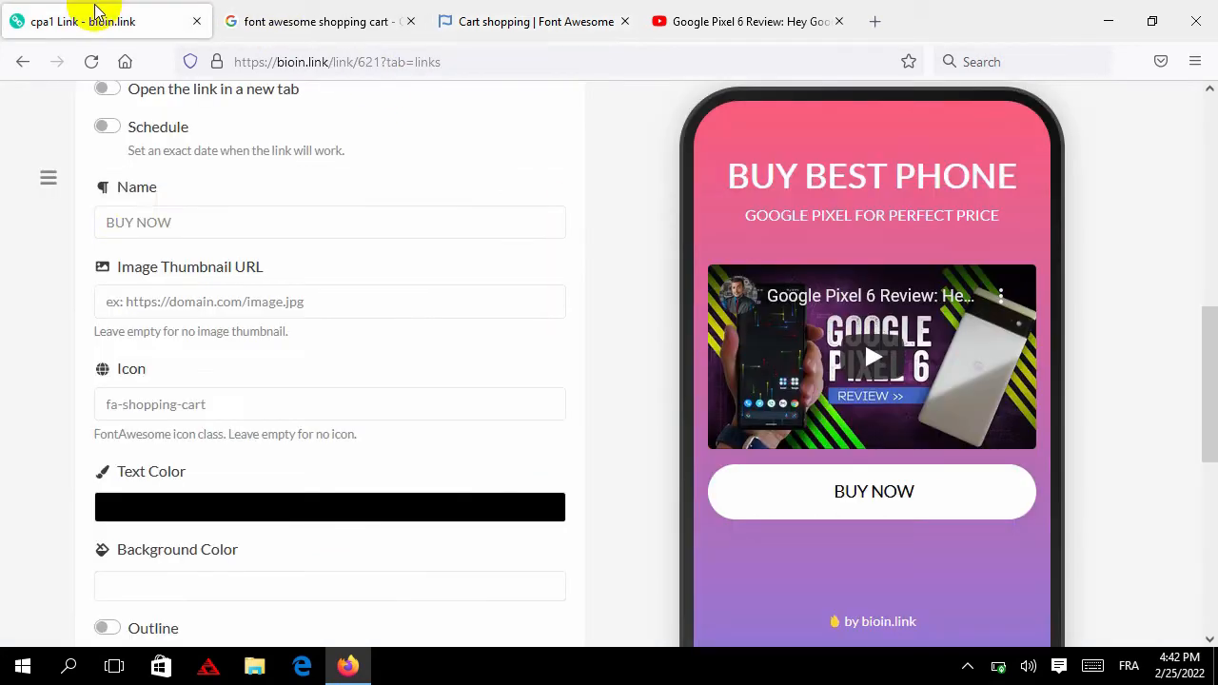
scroll(76, 443, "down", 4)
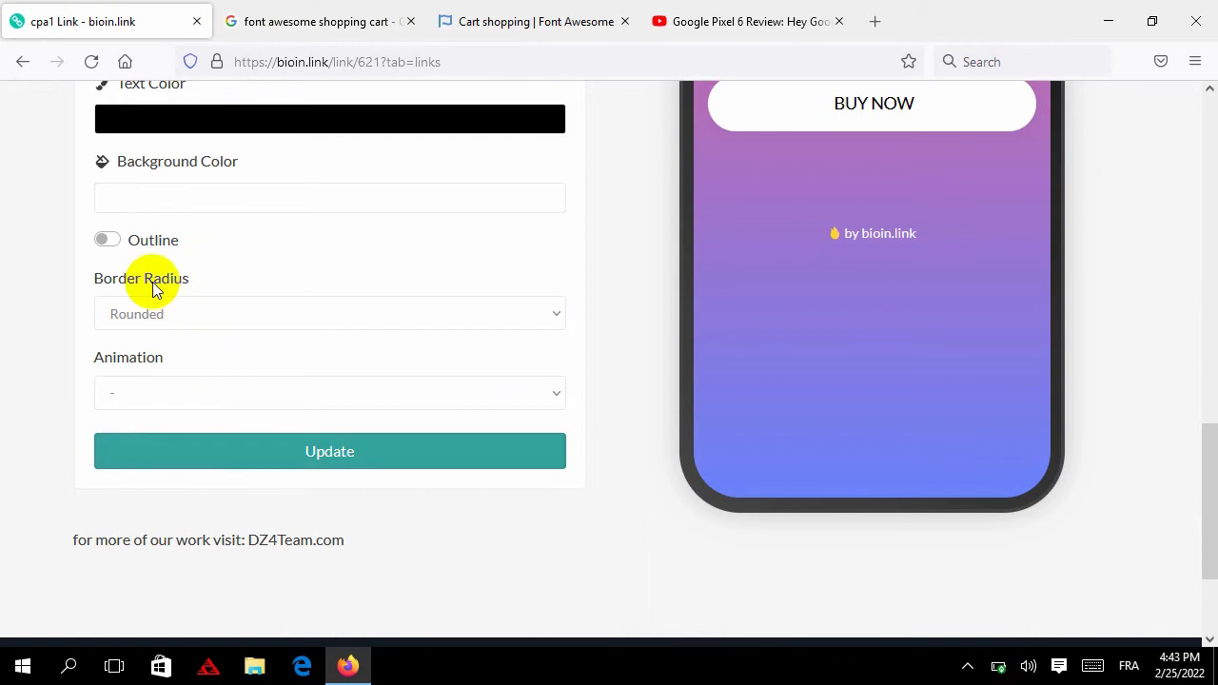
scroll(172, 266, "up", 2)
left_click(190, 208)
double_click(192, 211)
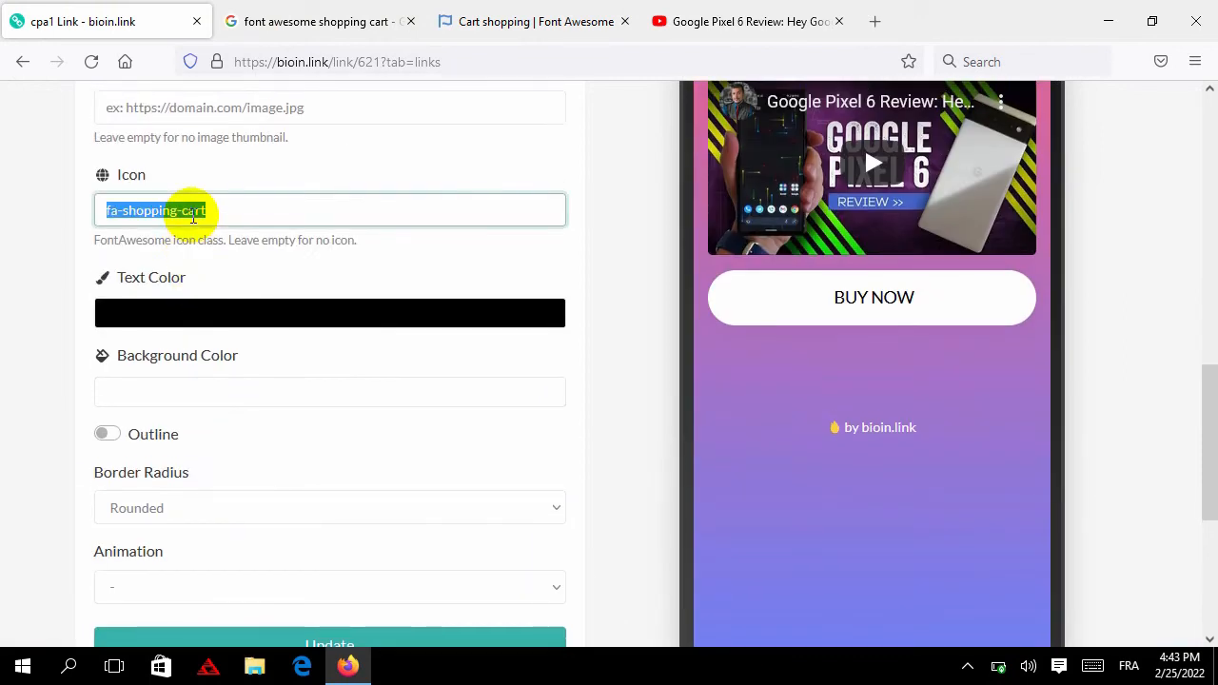
right_click(219, 217)
left_click(282, 362)
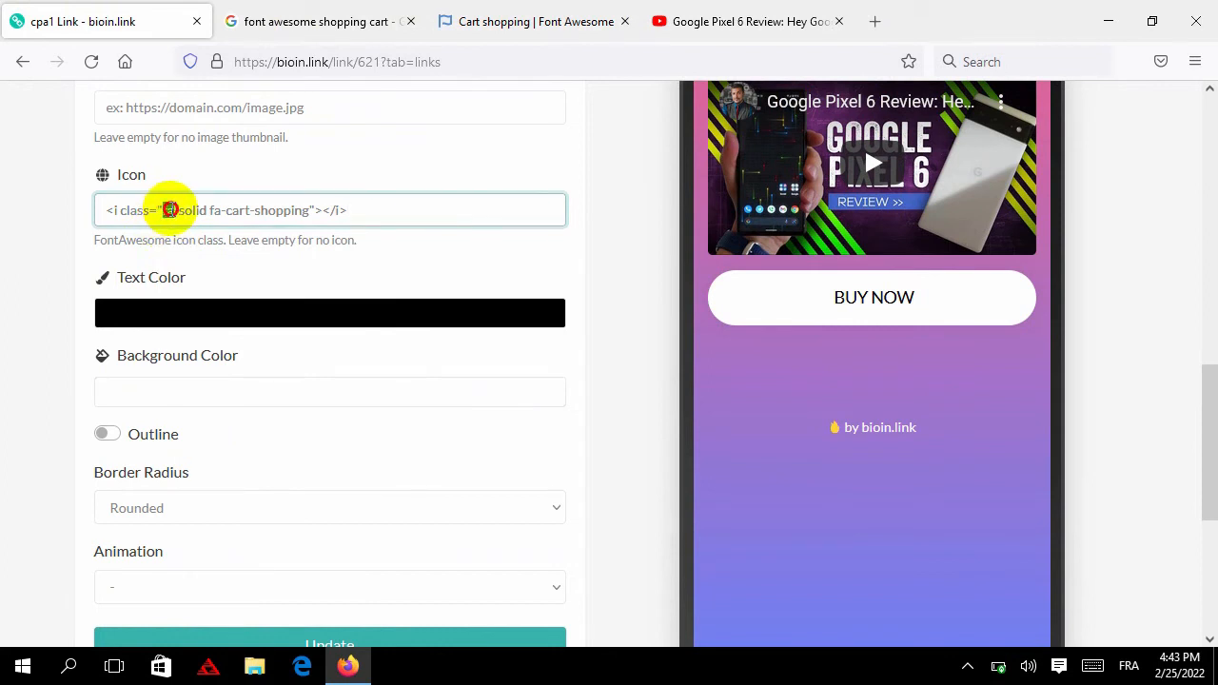
Copy the fa-solid fa-cart-shopping class from the tag and close the Font Awesome page
left_click_drag(168, 210, 260, 209)
right_click(262, 208)
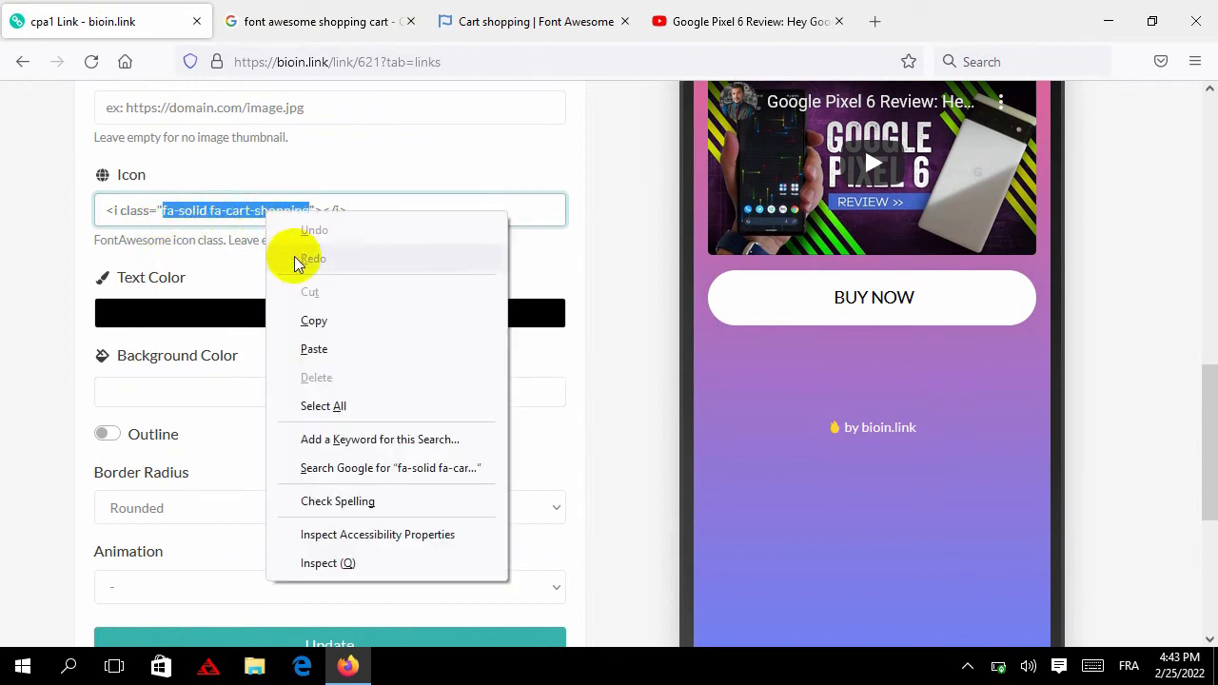
left_click(346, 317)
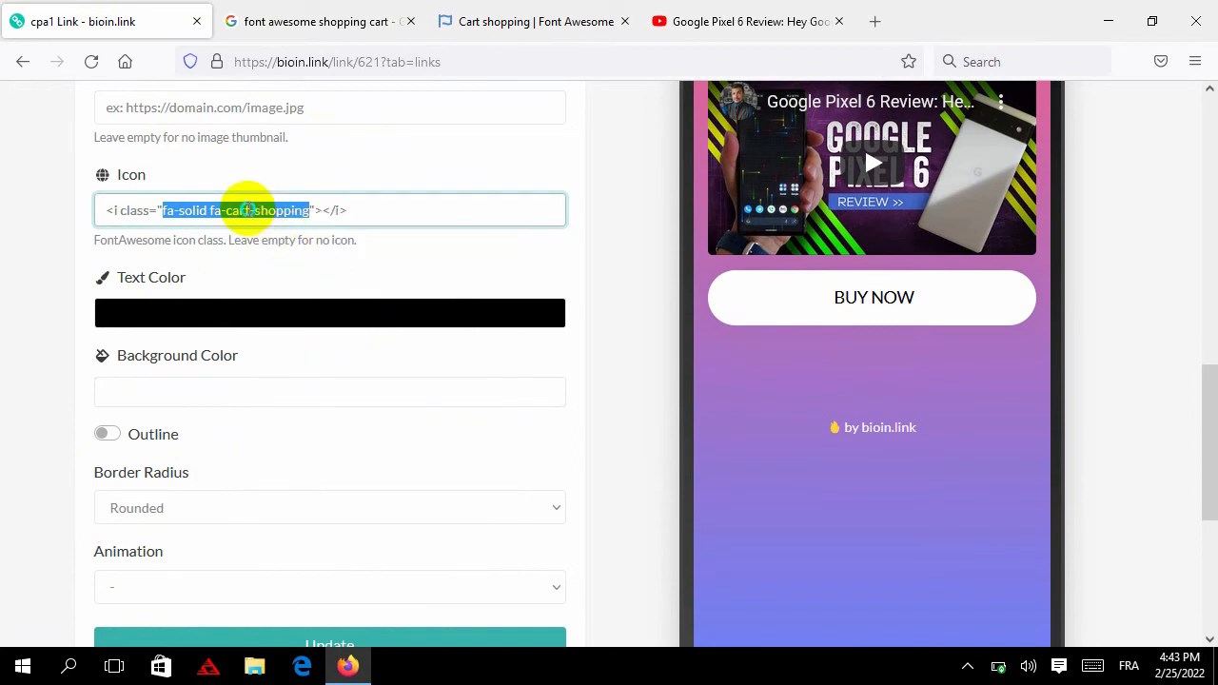
right_click(248, 209)
left_click(332, 318)
triple_click(254, 212)
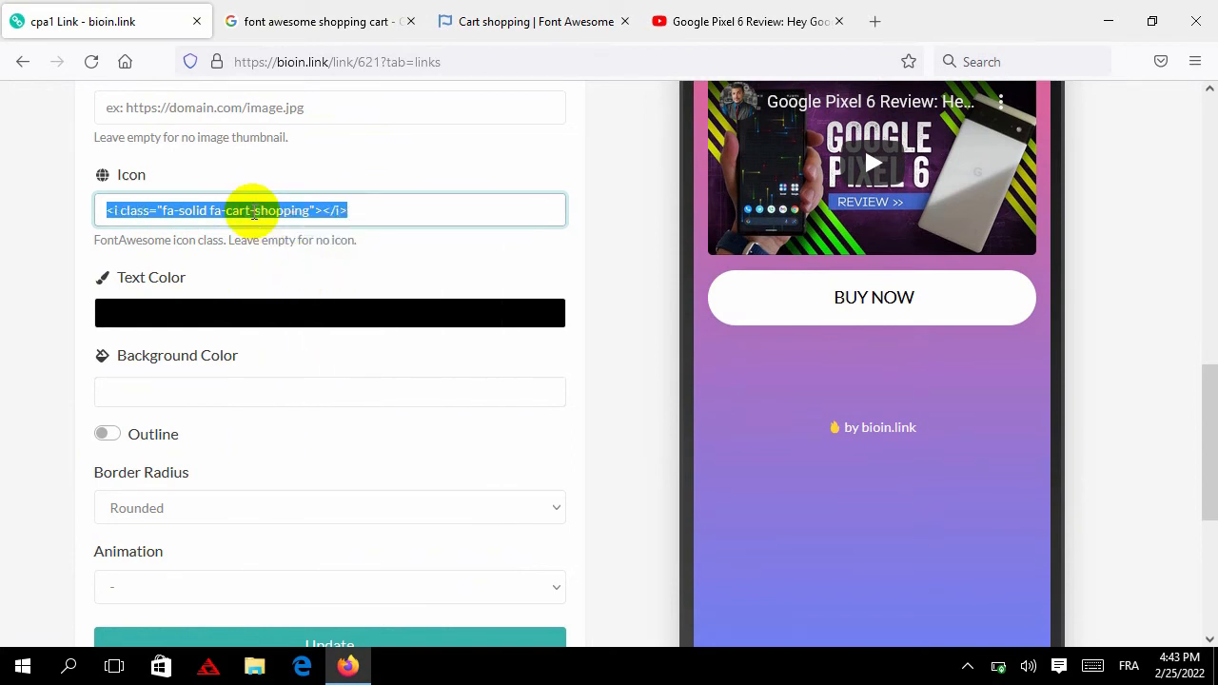
key("Menu")
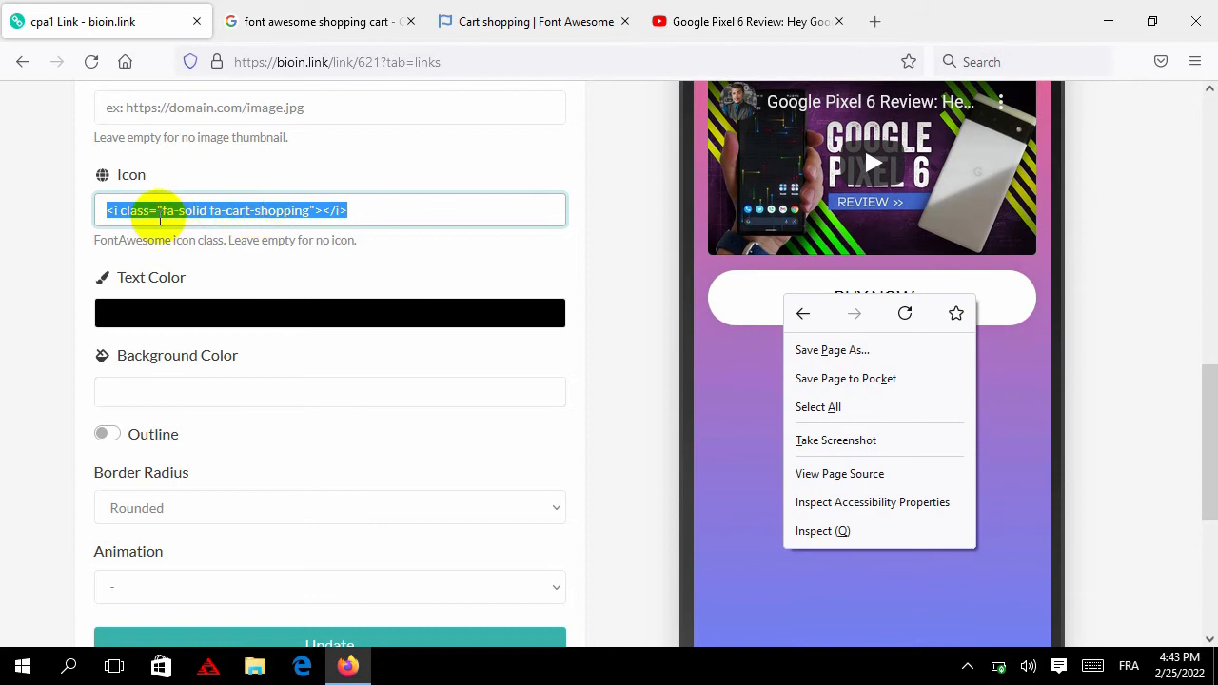
right_click(188, 221)
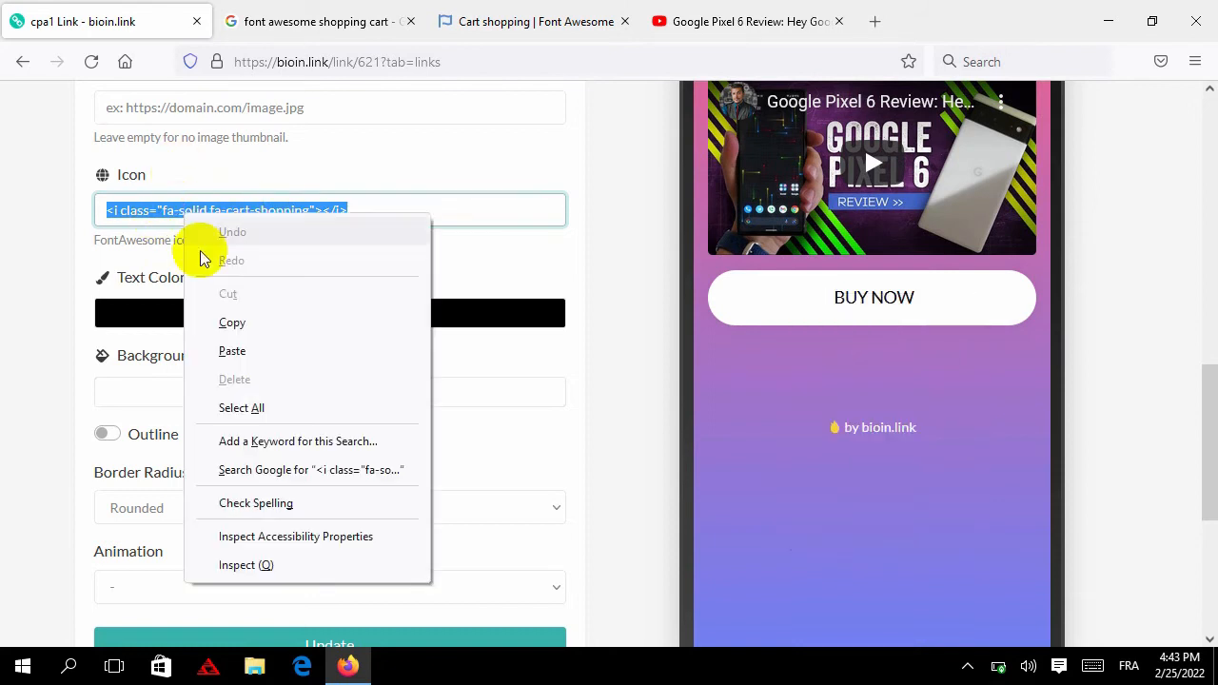
left_click(232, 322)
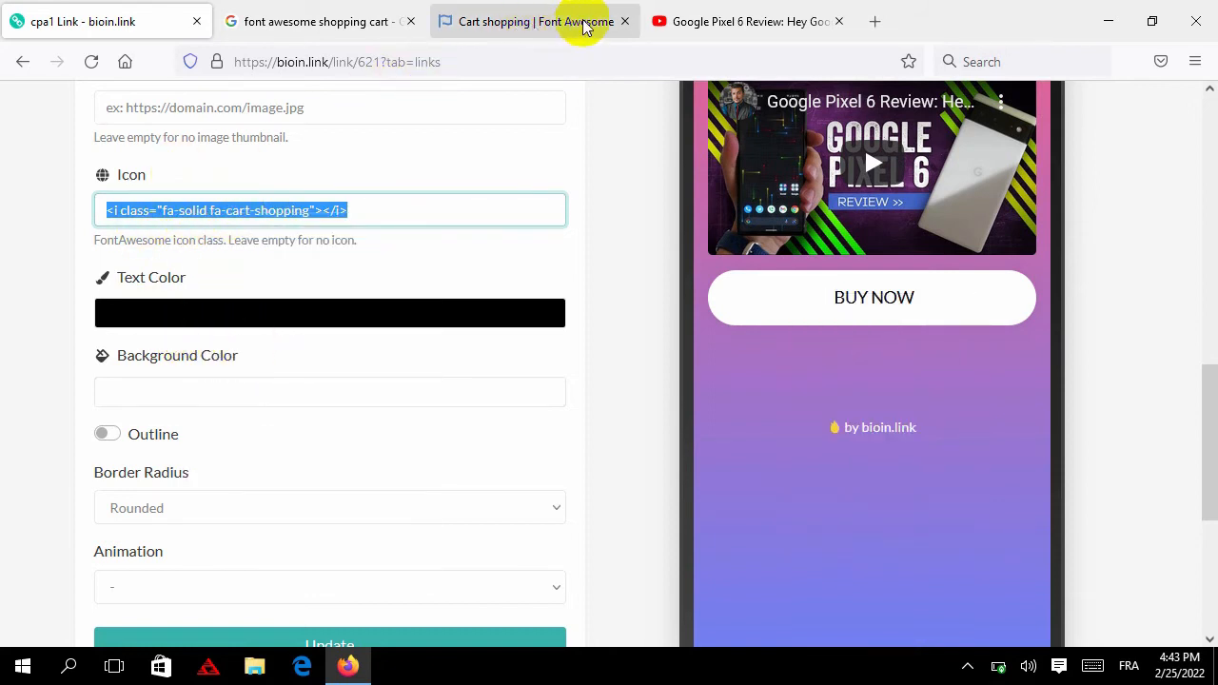
left_click(624, 21)
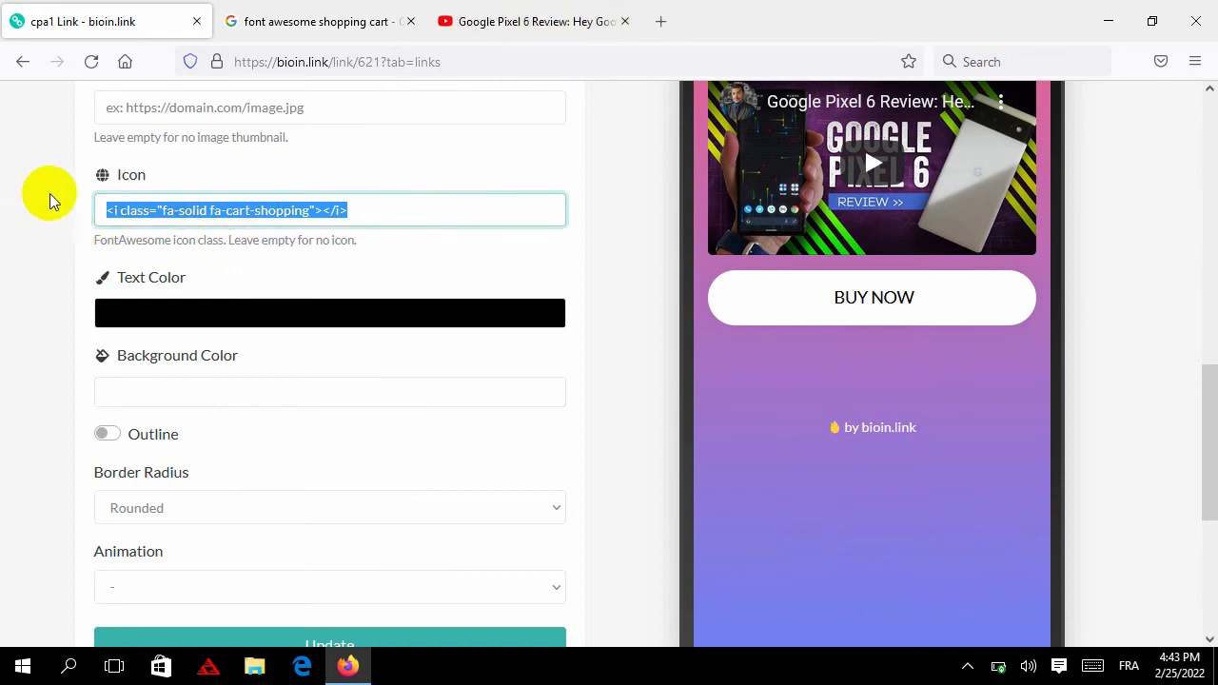
Strip the HTML tags so the Icon field reads only fa-solid fa-cart-shopping
right_click(164, 211)
left_click(215, 316)
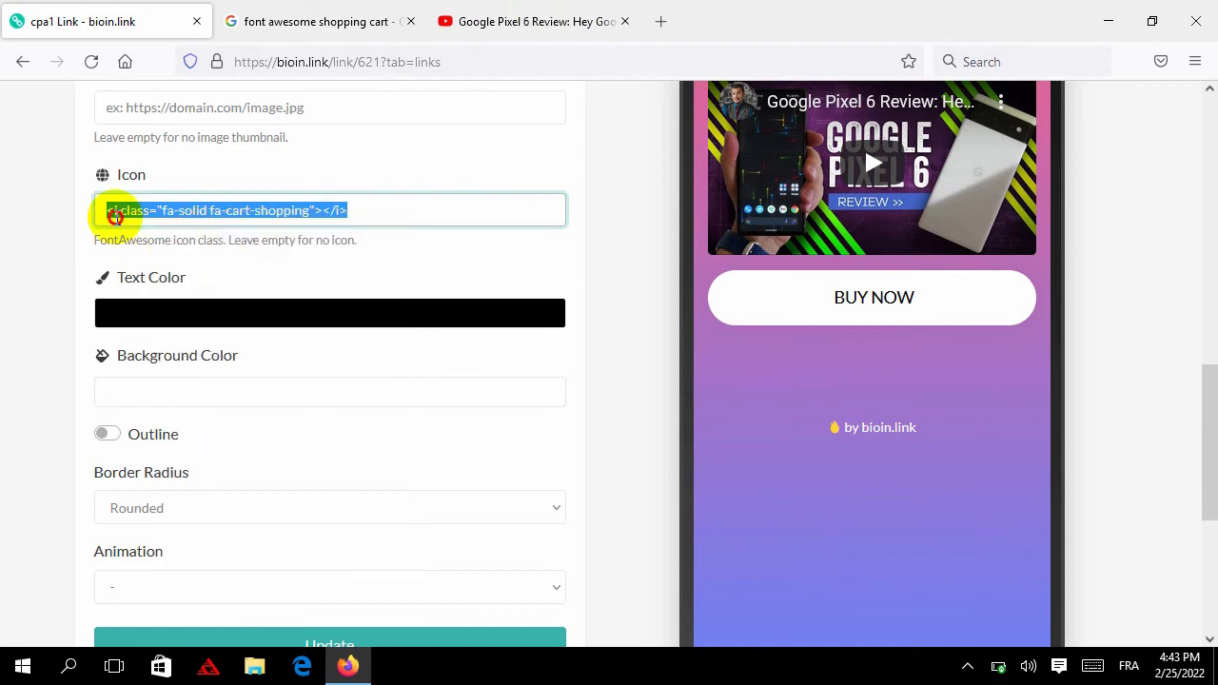
left_click(188, 208)
left_click_drag(167, 208, 276, 209)
right_click(274, 212)
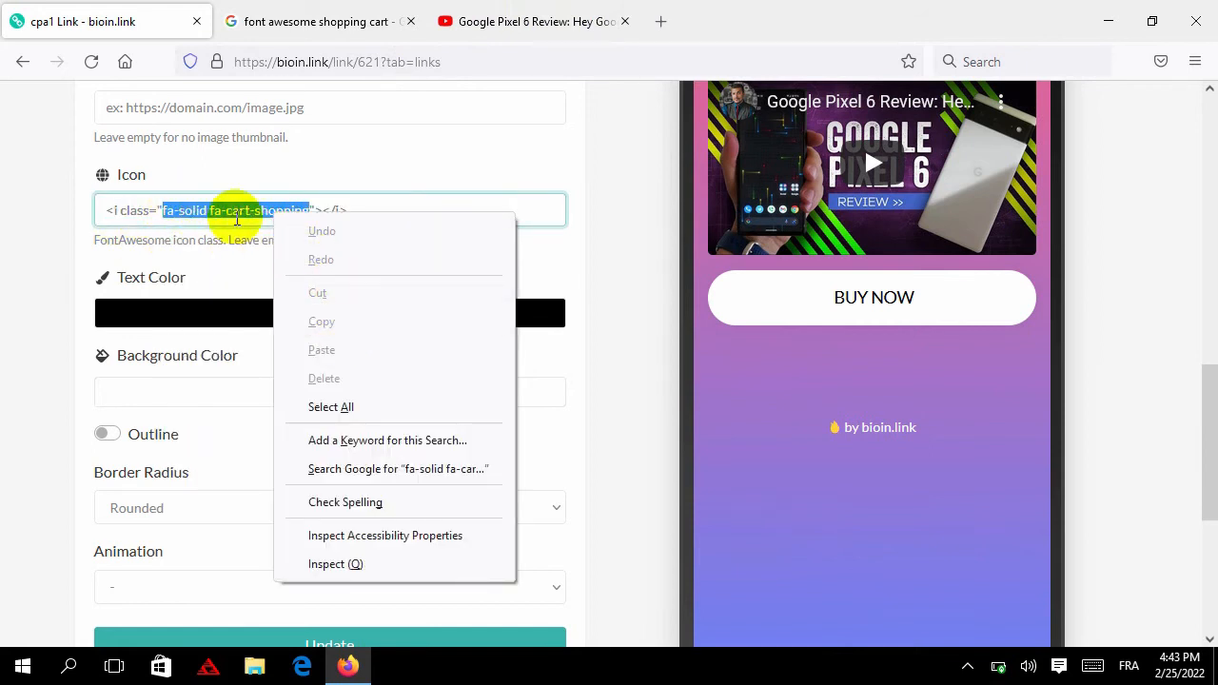
left_click(168, 210)
left_click(177, 211)
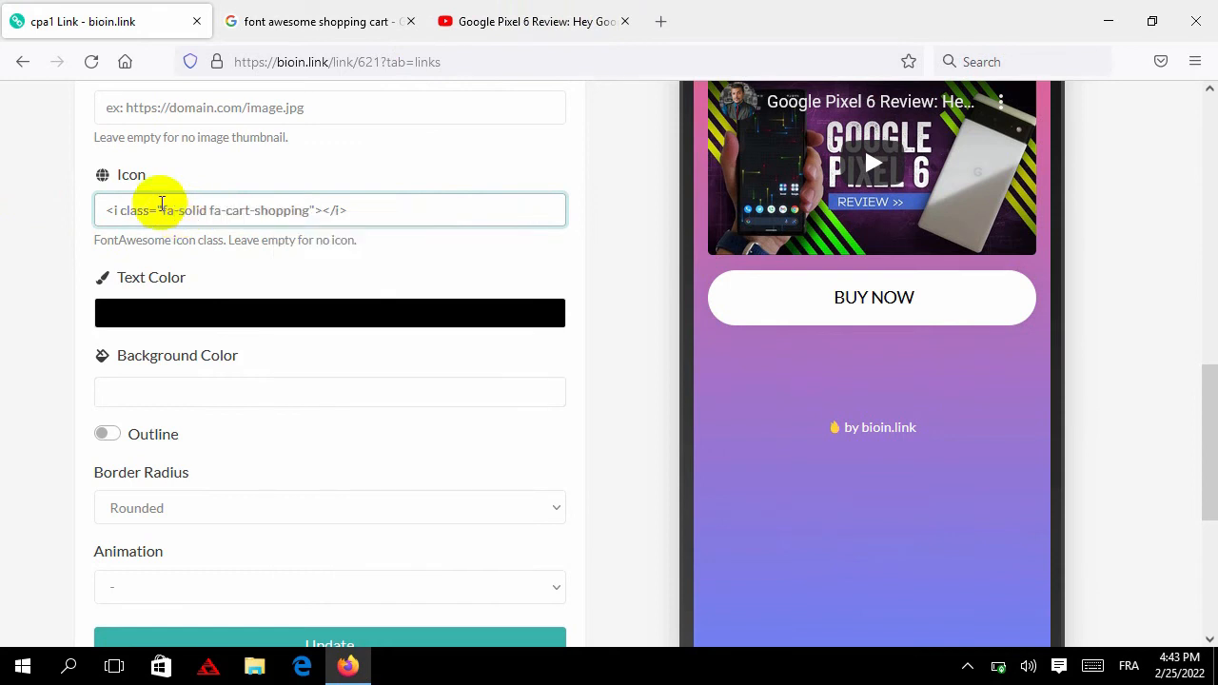
left_click_drag(167, 208, 309, 211)
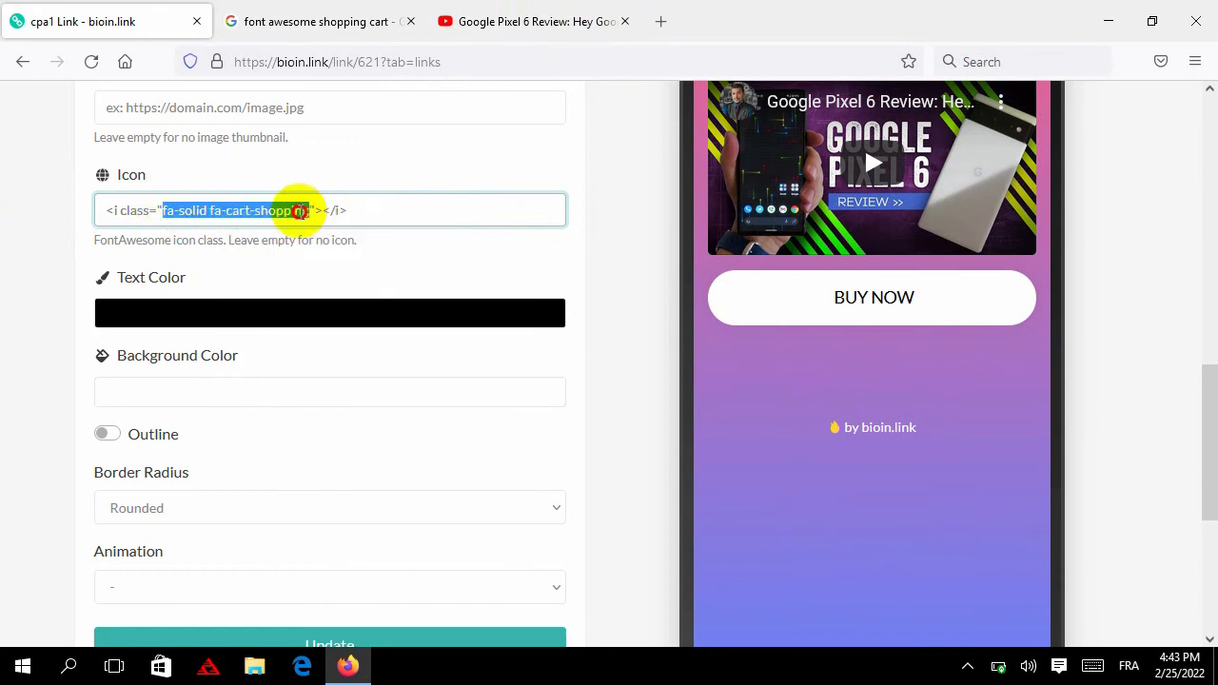
key("BackSpace")
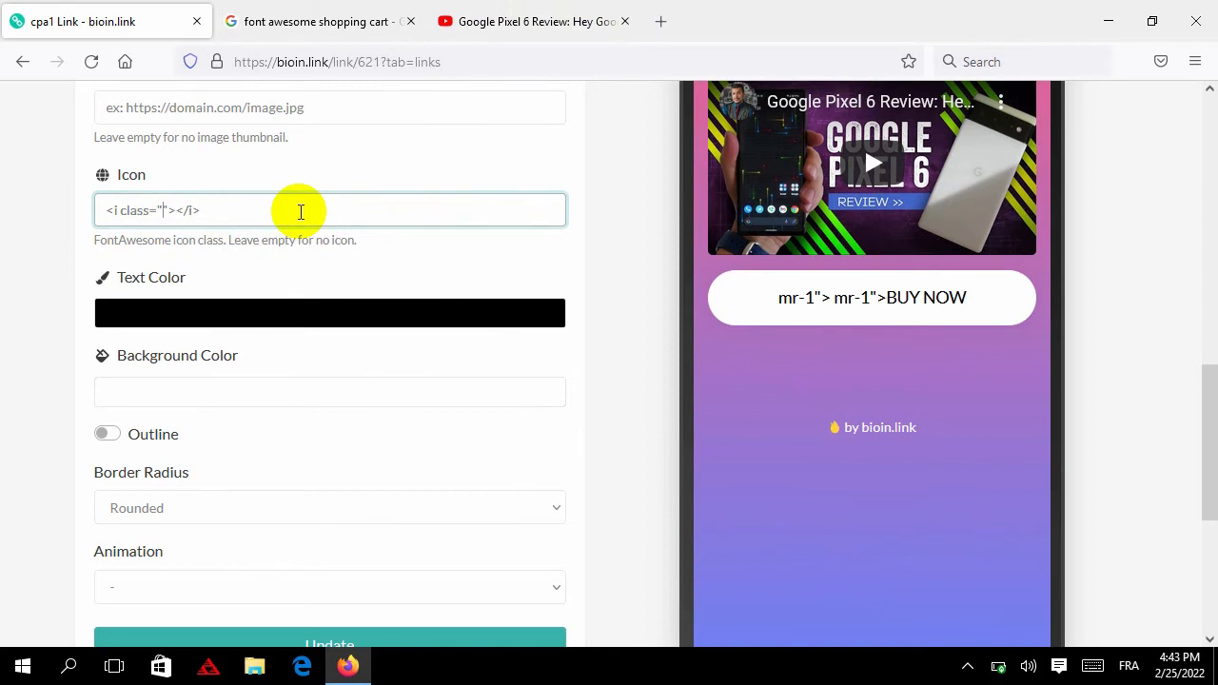
key("ctrl+v")
Set the BUY NOW button background to green #56DB24 and update the link
left_click(61, 250)
scroll(134, 421, "down", 2)
scroll(222, 422, "up", 1)
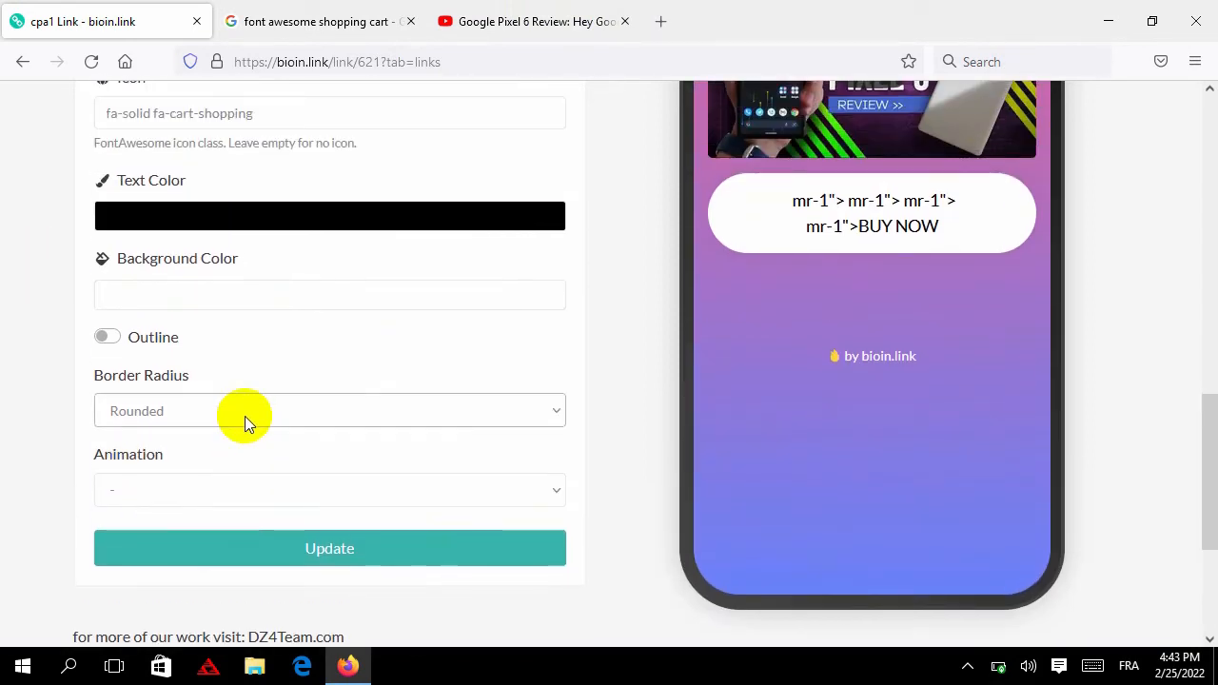
left_click(182, 301)
left_click(471, 349)
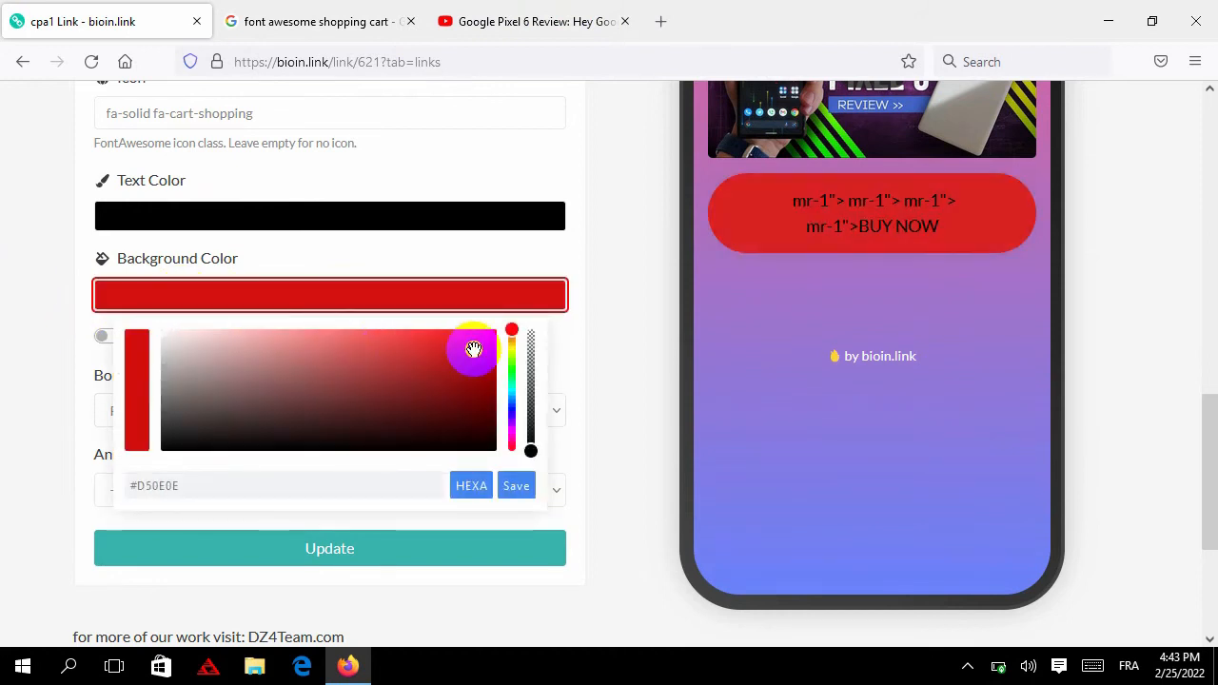
left_click(442, 348)
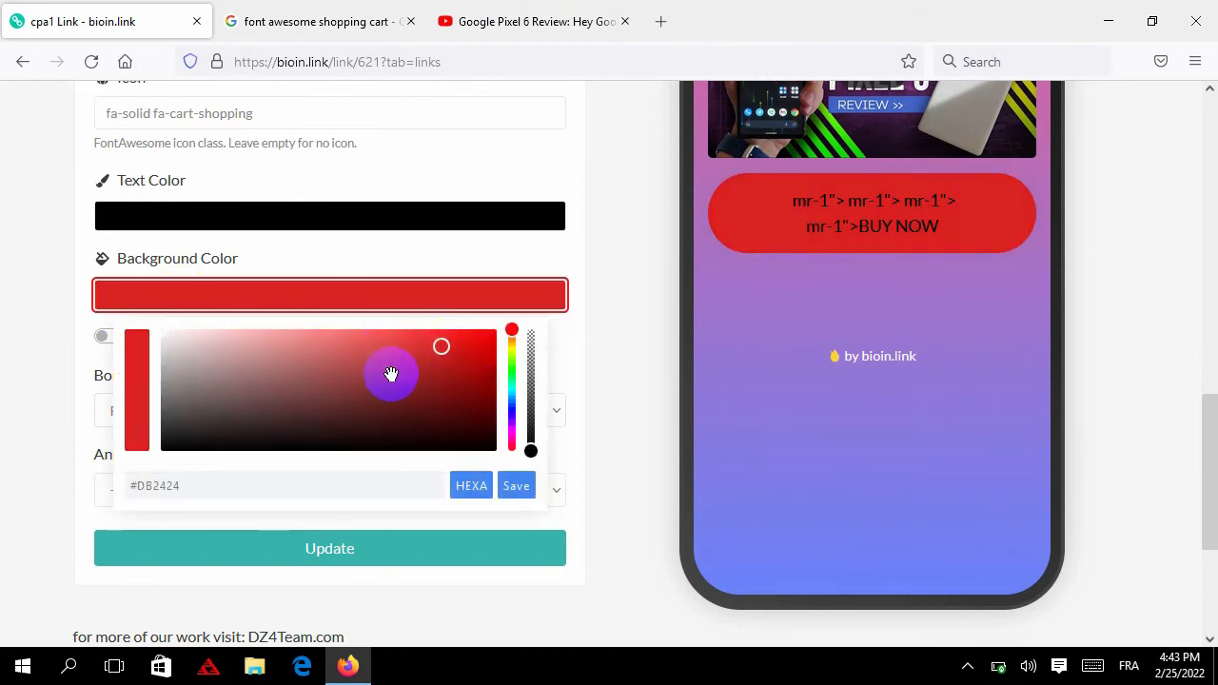
left_click(509, 365)
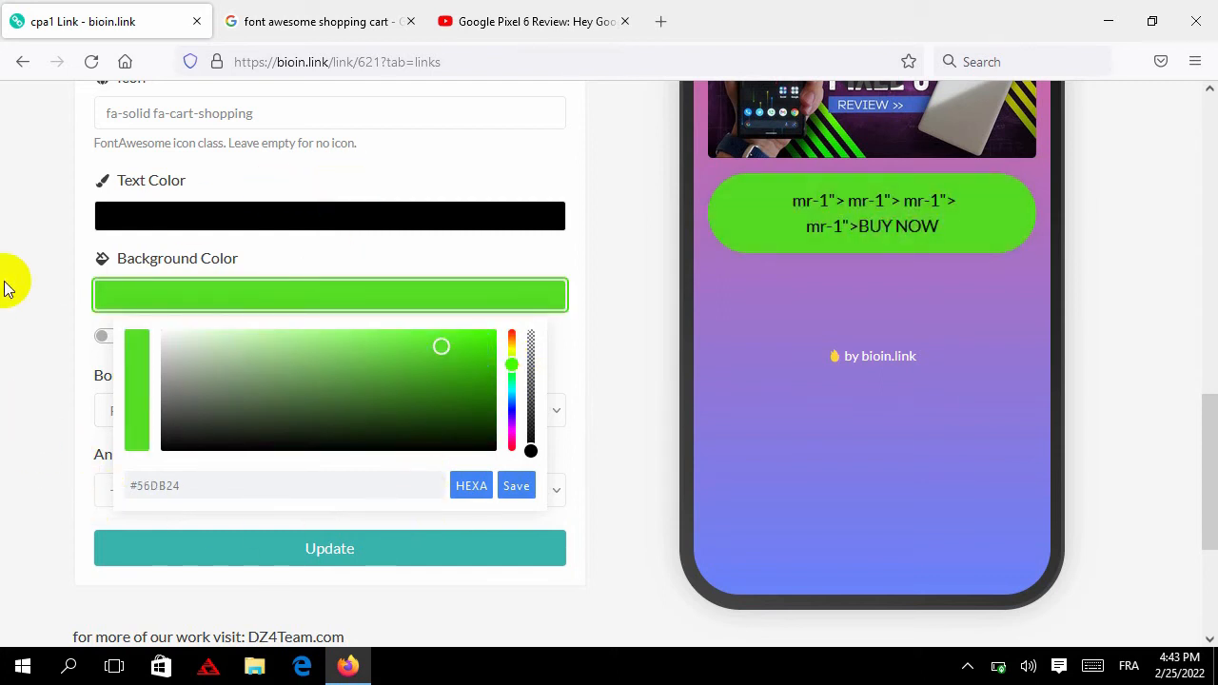
left_click(28, 359)
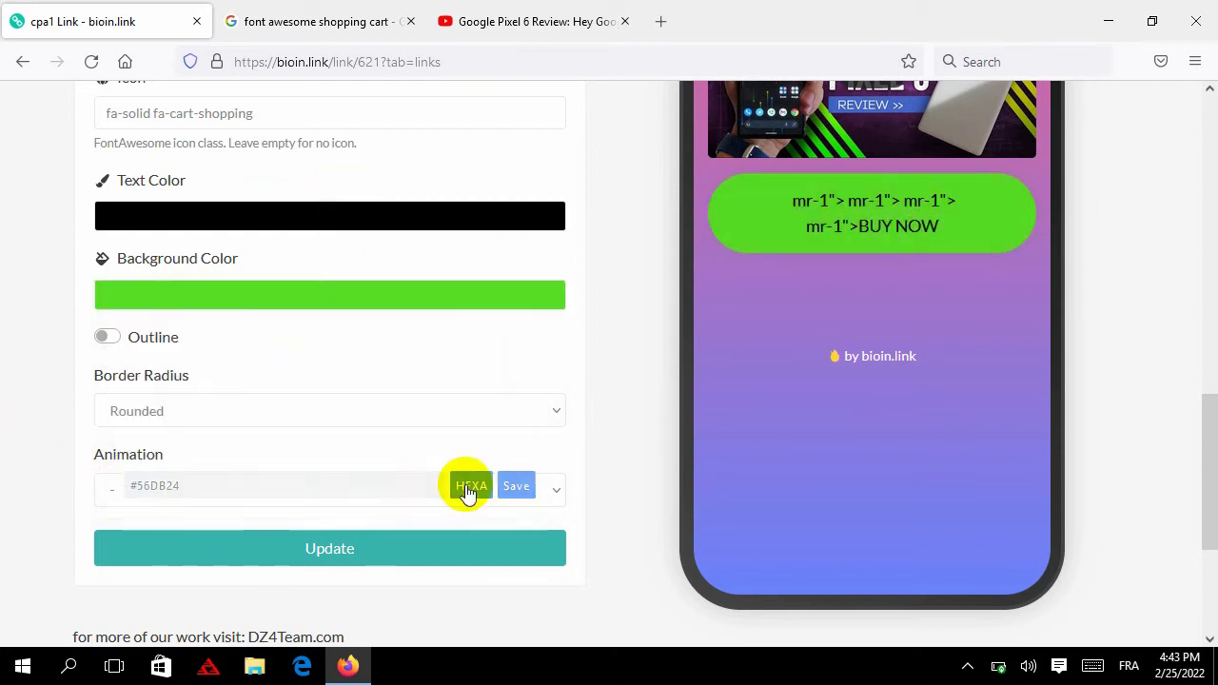
left_click(323, 549)
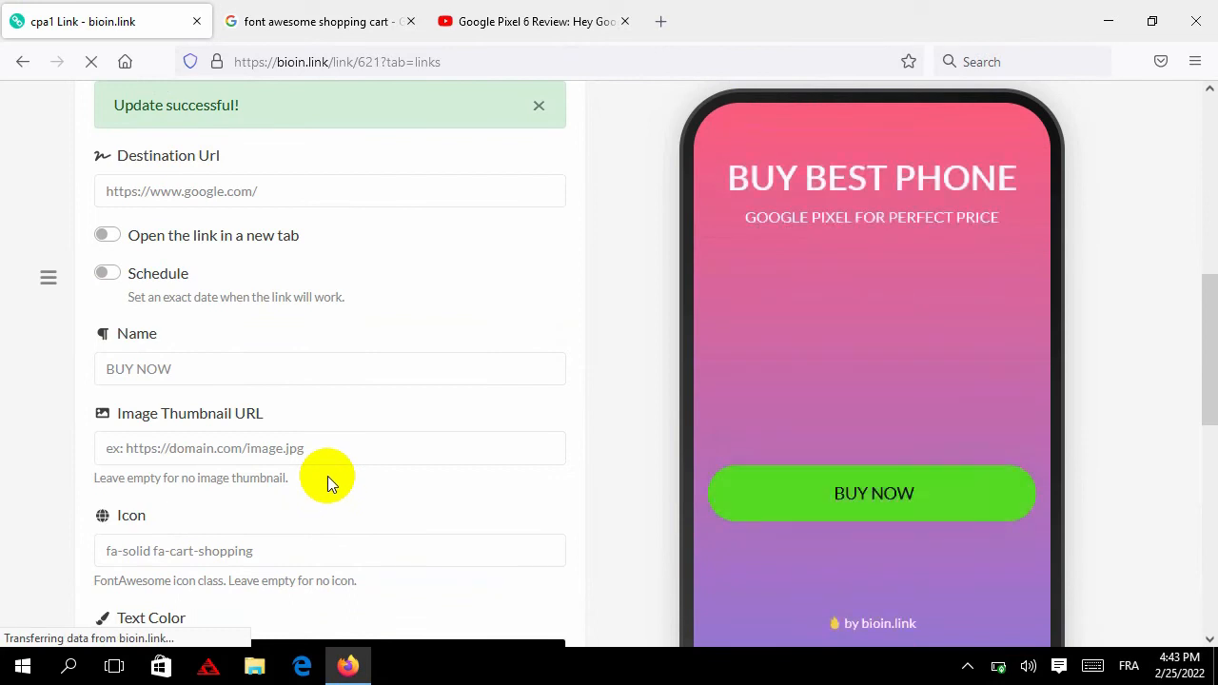
Copy the fa-shopping-cart class name from the Google results page
scroll(327, 476, "down", 3)
left_click(200, 355)
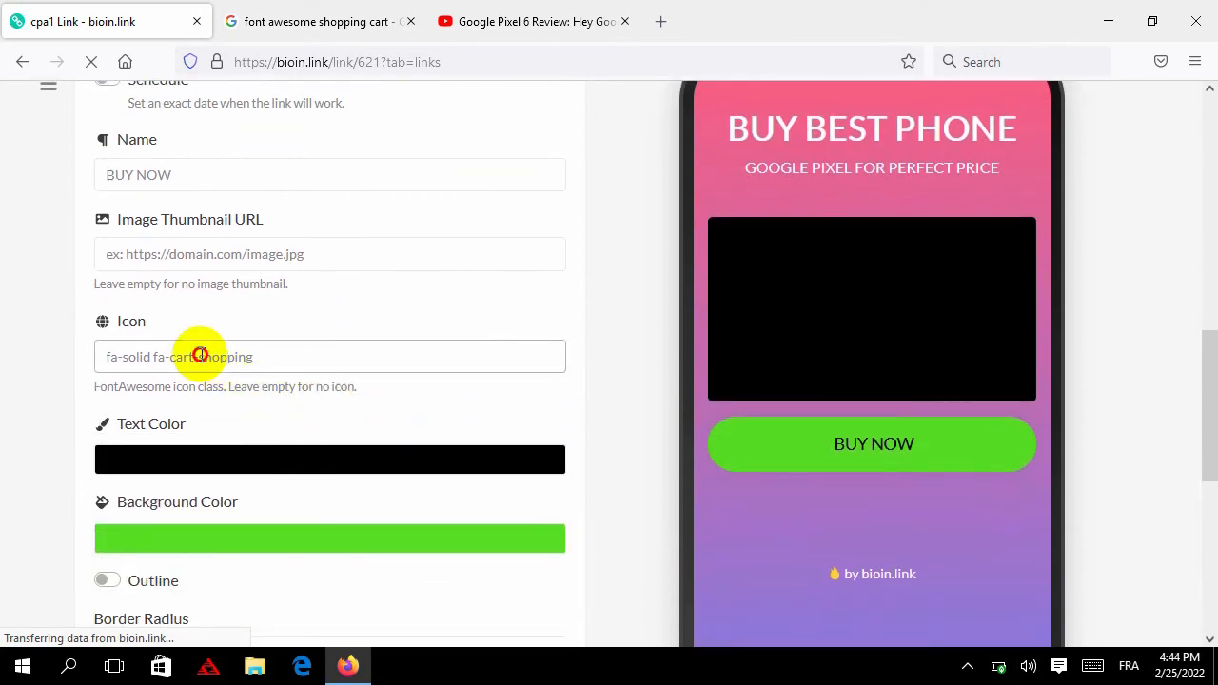
triple_click(200, 355)
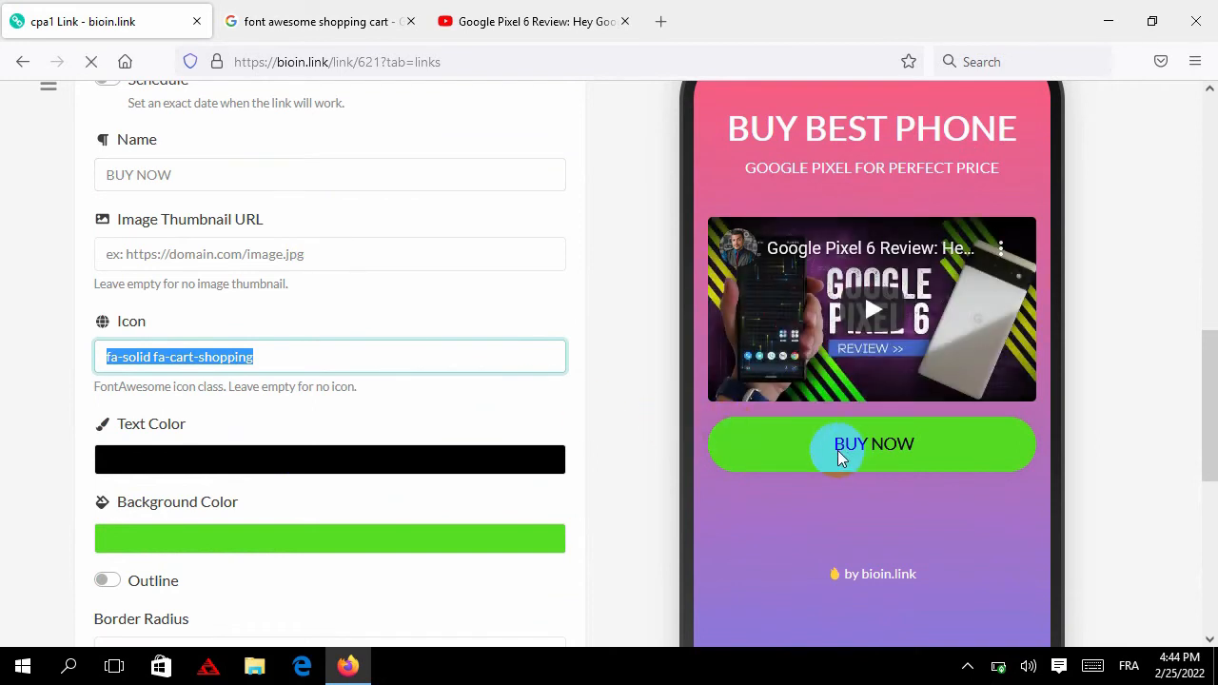
left_click(315, 15)
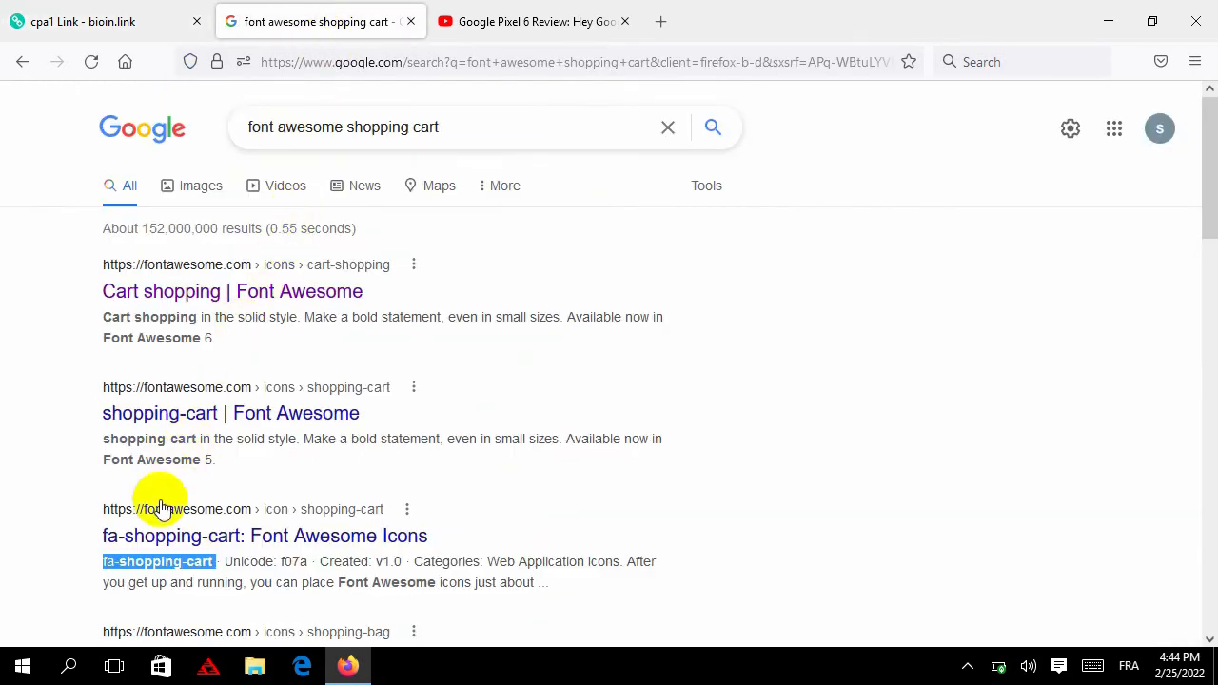
right_click(164, 563)
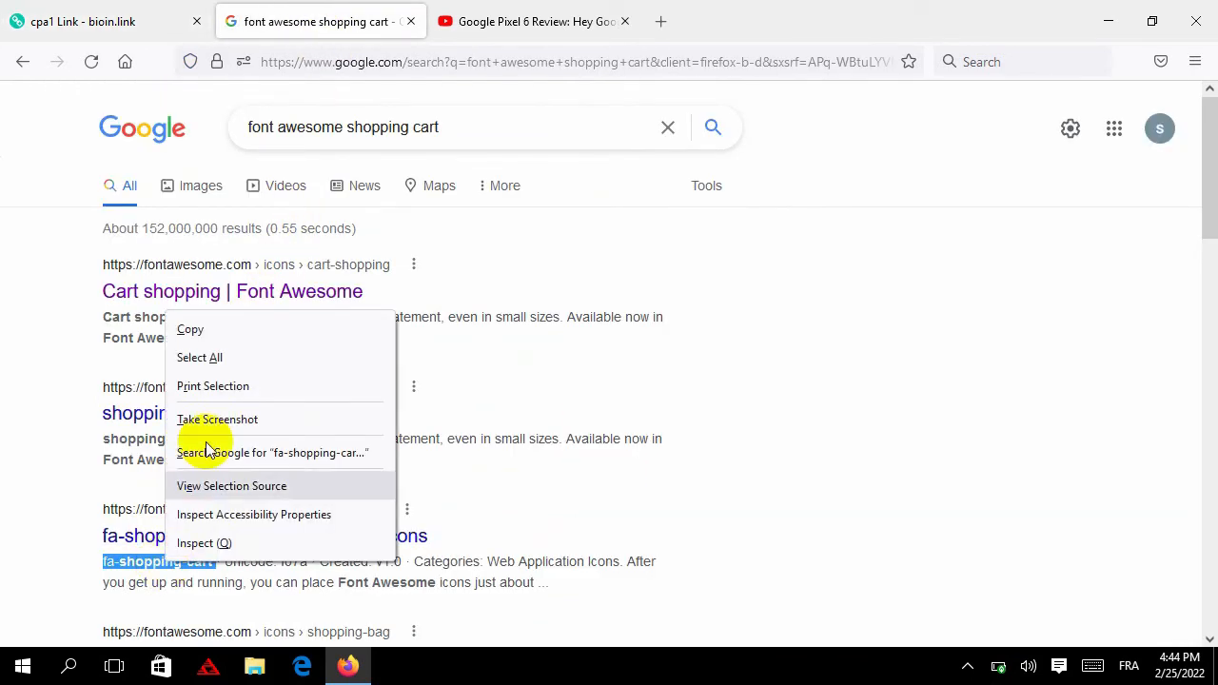
left_click(263, 341)
left_click(131, 23)
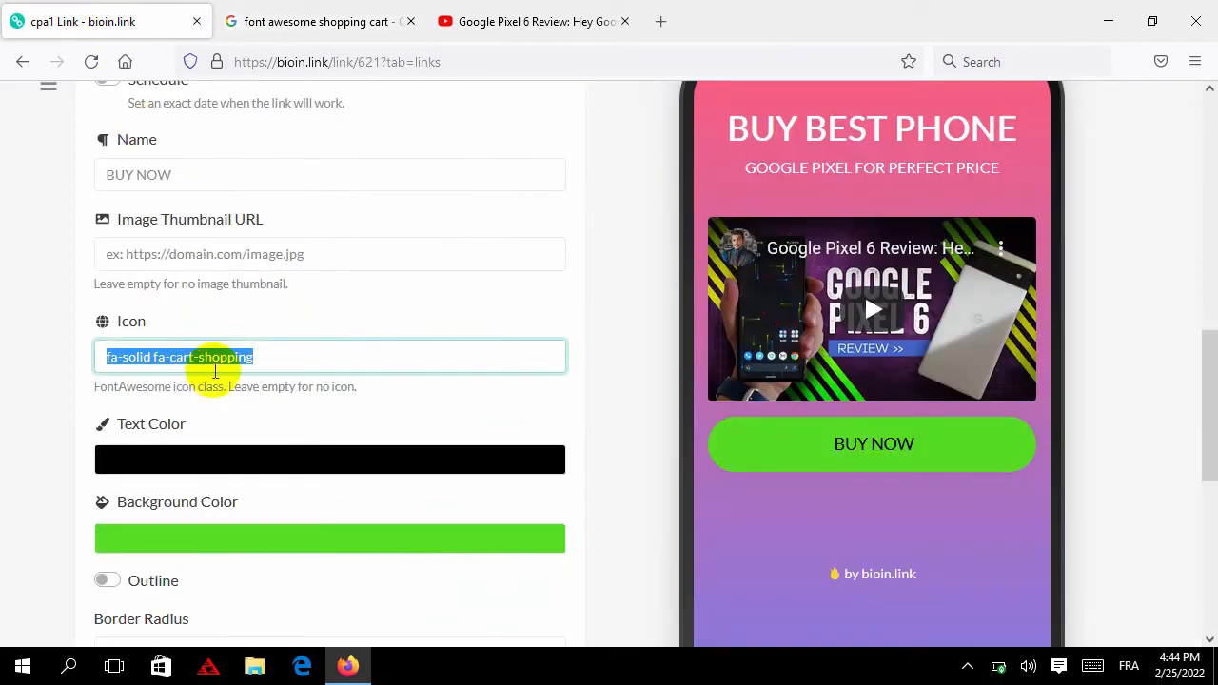
Delete the fa-solid prefix so the icon reads fa-cart-shopping, and update the link
triple_click(228, 357)
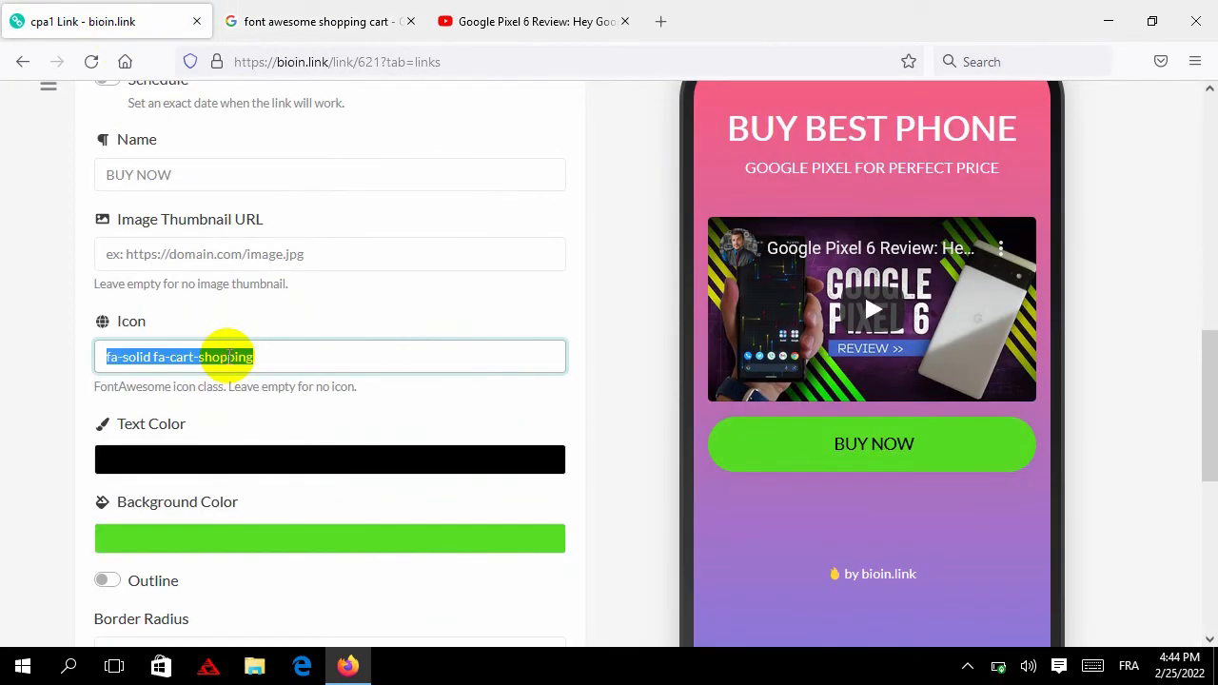
right_click(229, 357)
left_click(114, 361)
left_click(127, 361)
double_click(128, 361)
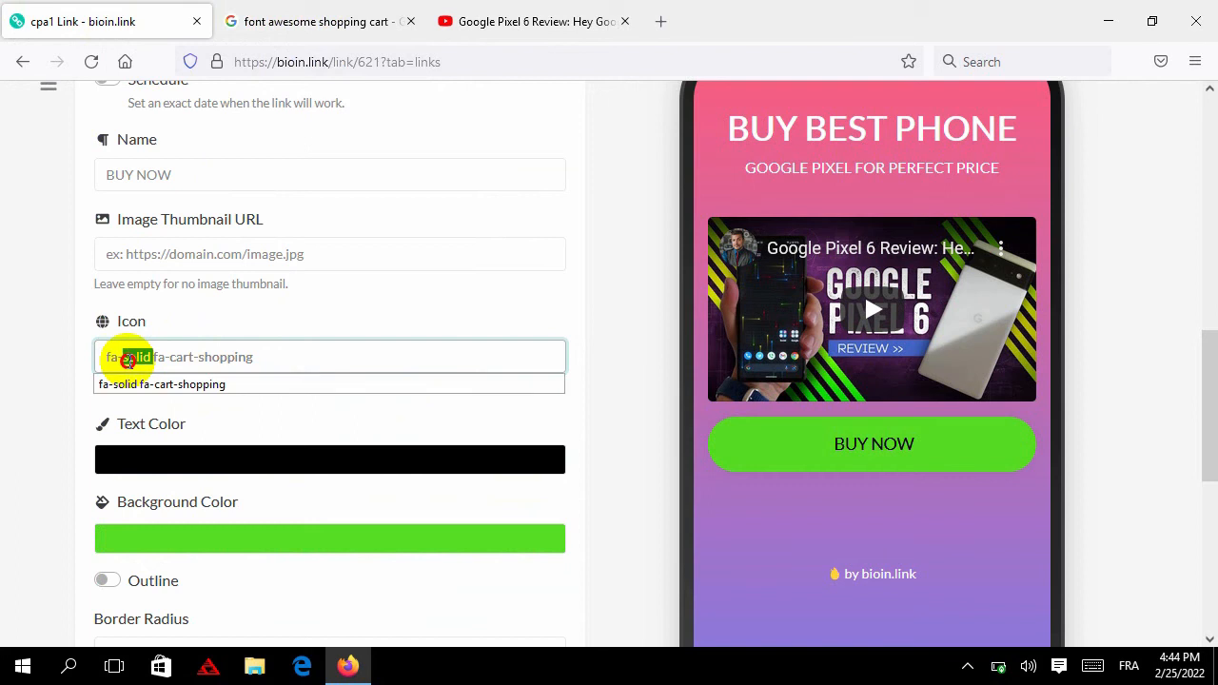
left_click_drag(127, 360, 106, 359)
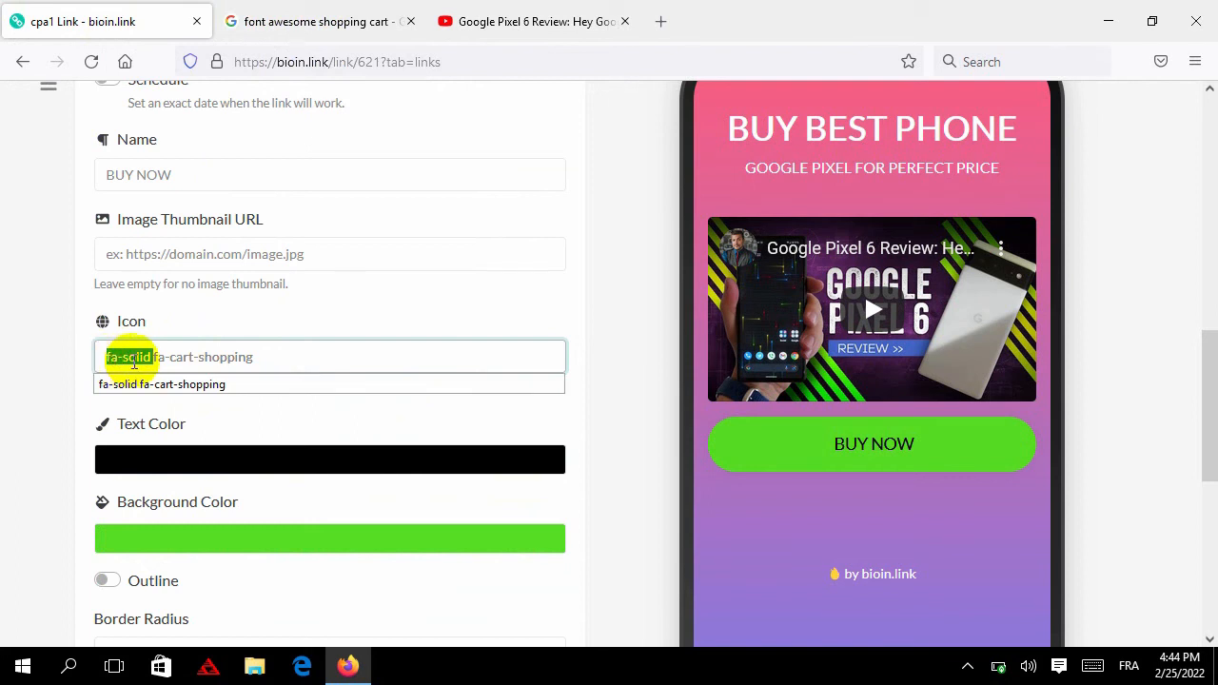
key("Delete")
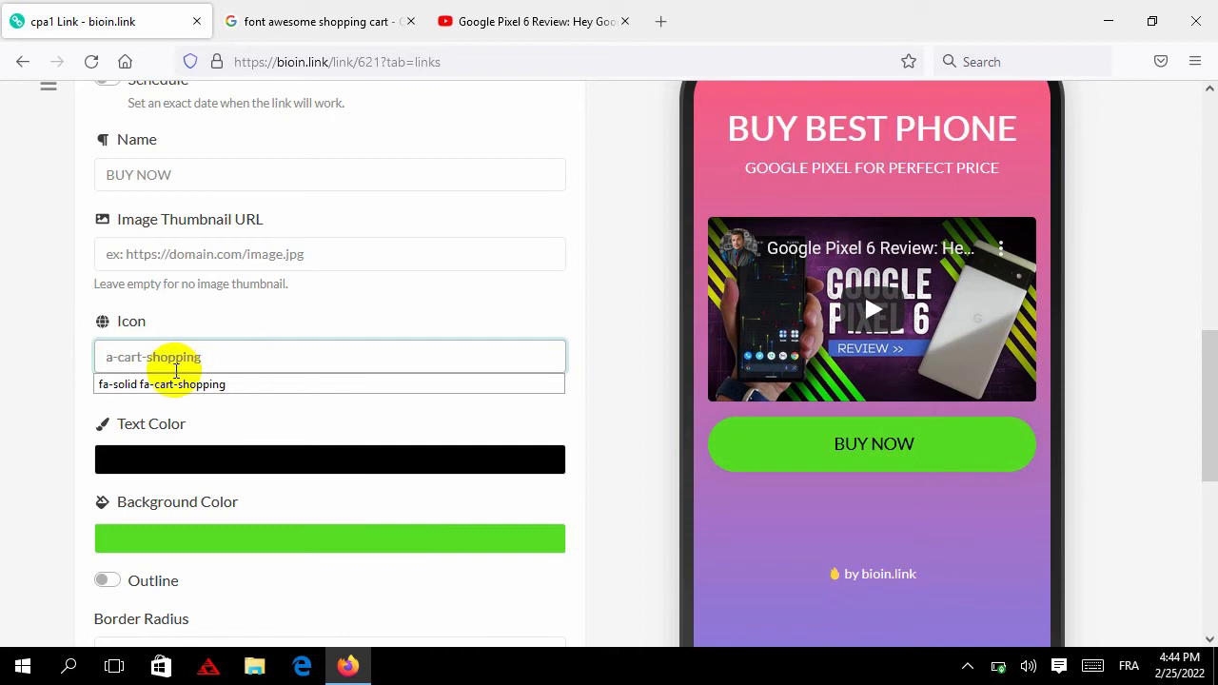
type("f")
left_click(41, 383)
scroll(103, 421, "down", 3)
left_click(281, 607)
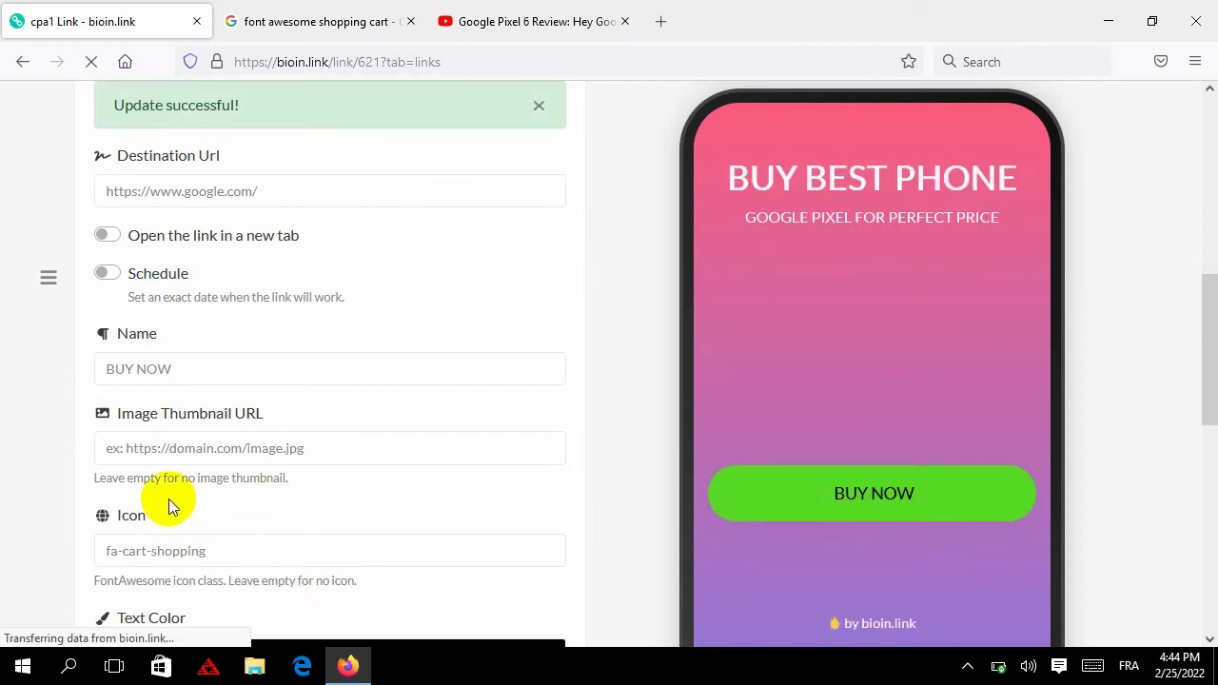
Update the BUY NOW link with its current icon class
triple_click(197, 553)
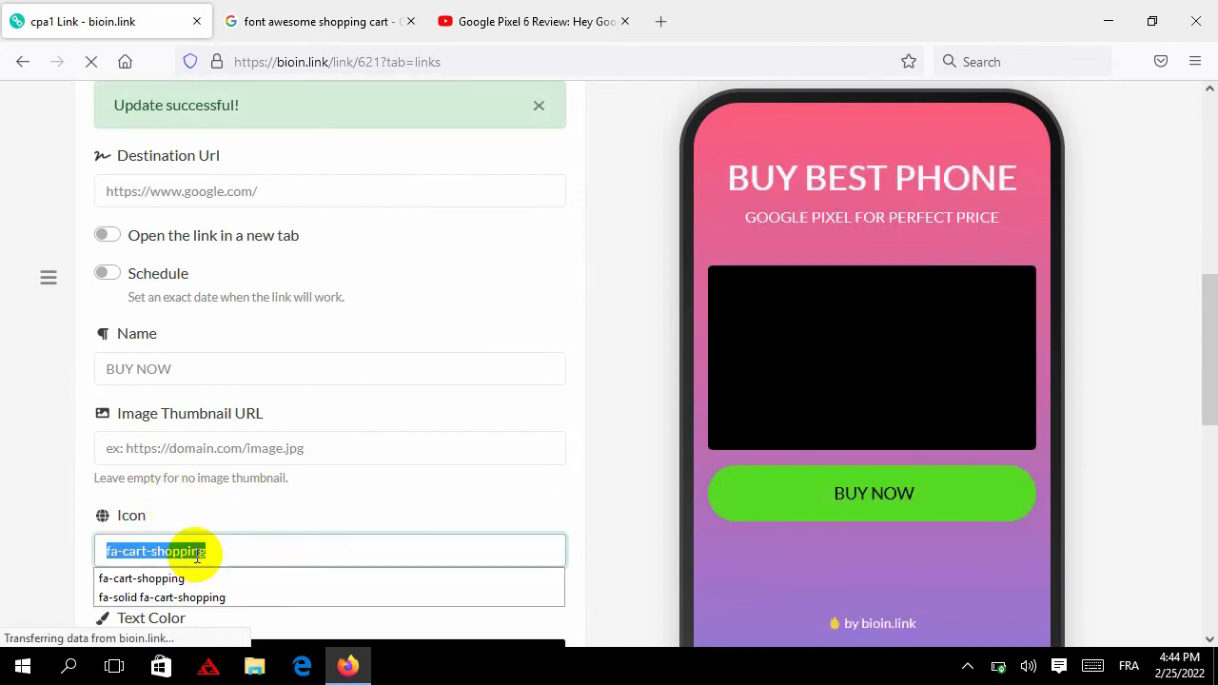
left_click(58, 539)
scroll(253, 549, "down", 6)
left_click(315, 407)
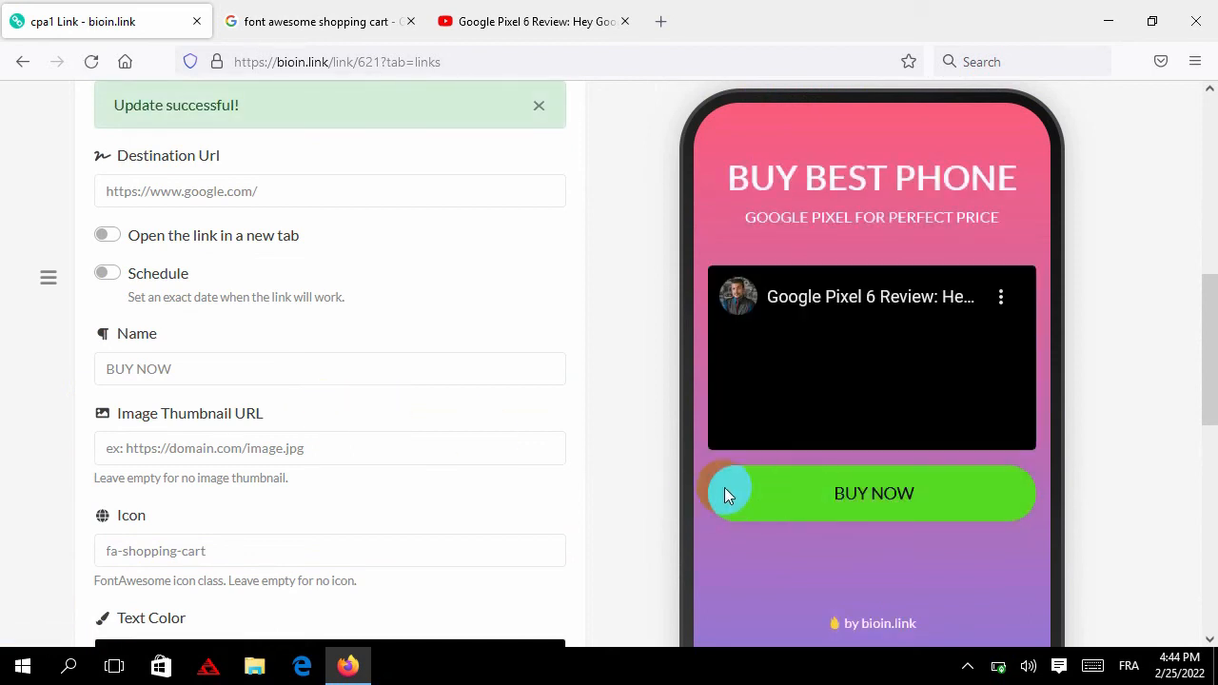
Replace the icon class with fas fa-video from the suggestions and update
scroll(684, 467, "down", 5)
scroll(557, 442, "down", 1)
left_click(229, 264)
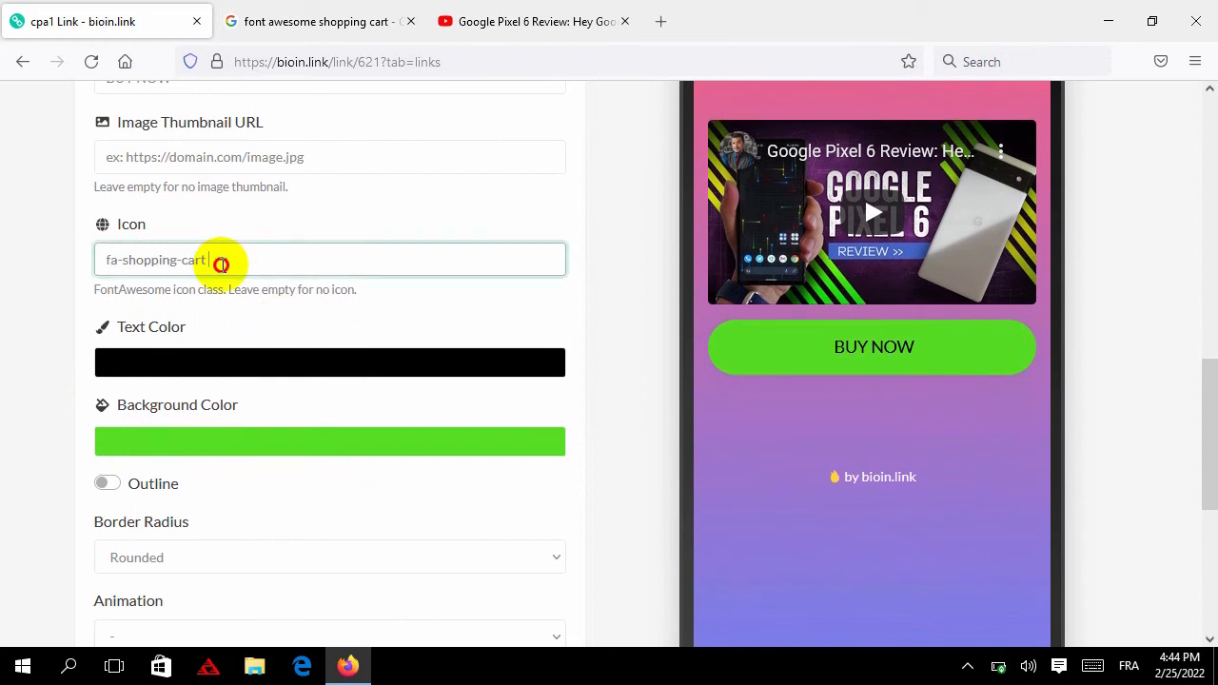
triple_click(226, 263)
right_click(226, 267)
left_click(267, 348)
left_click(171, 263)
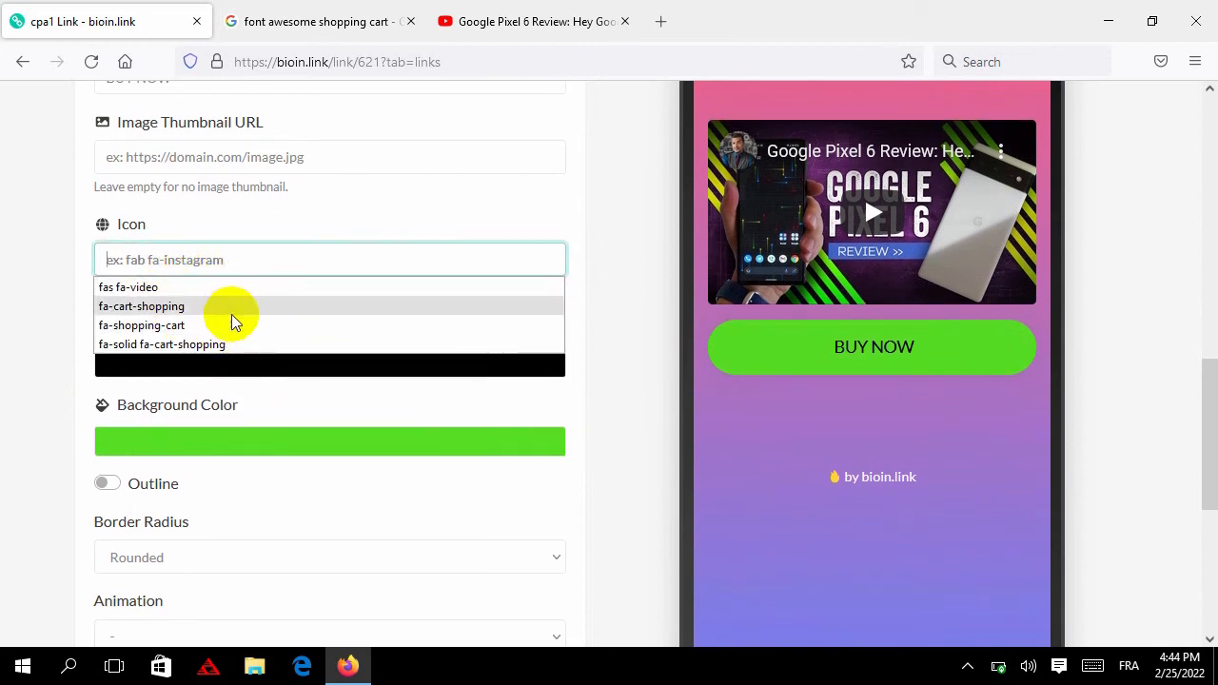
left_click(225, 288)
scroll(219, 453, "down", 4)
left_click(278, 501)
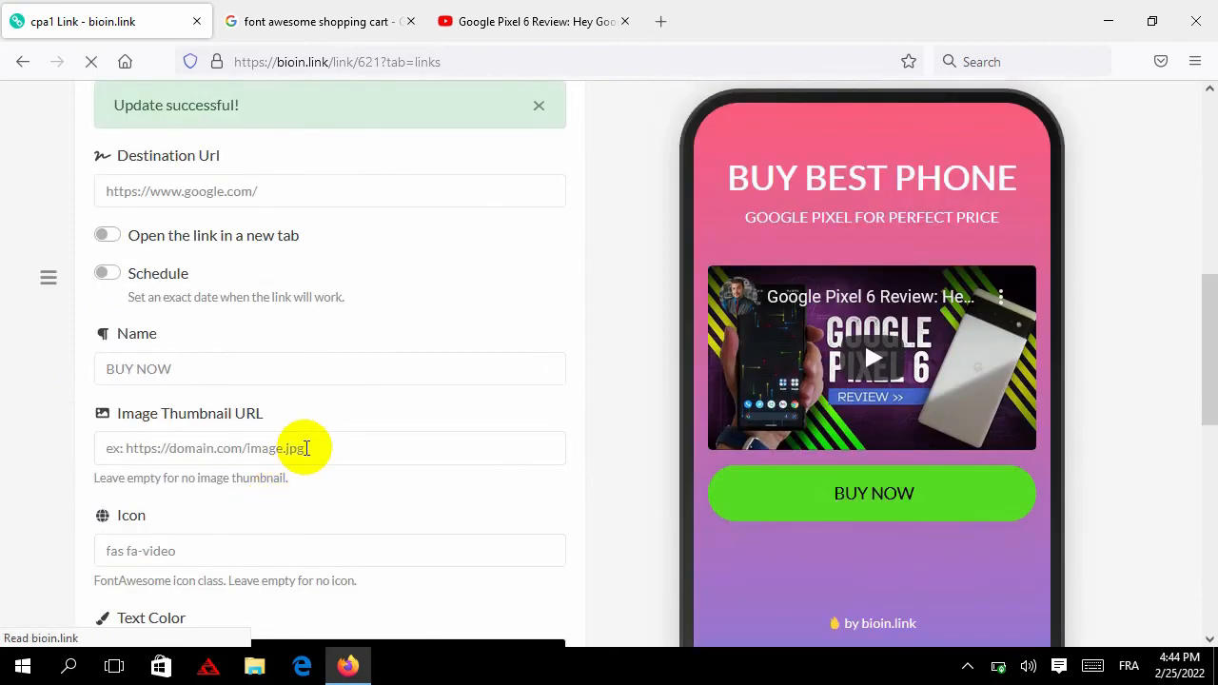
Change fa-video to fa-shopping-cart in the icon class and update again
scroll(304, 452, "down", 5)
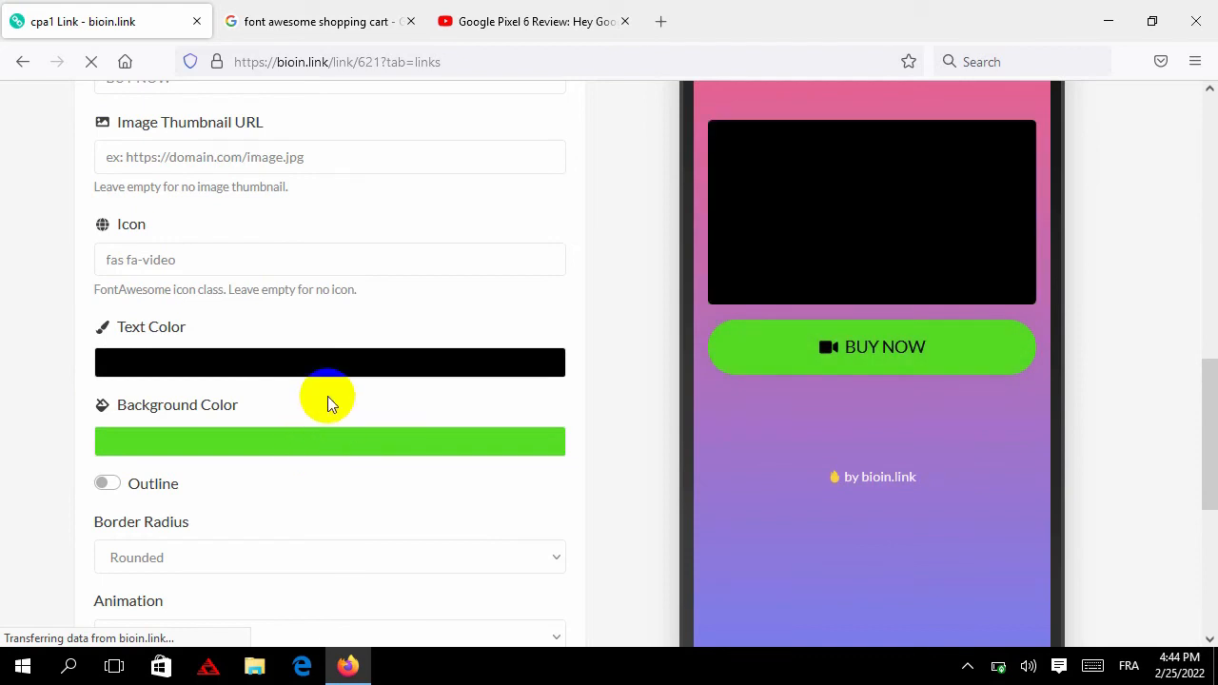
triple_click(173, 259)
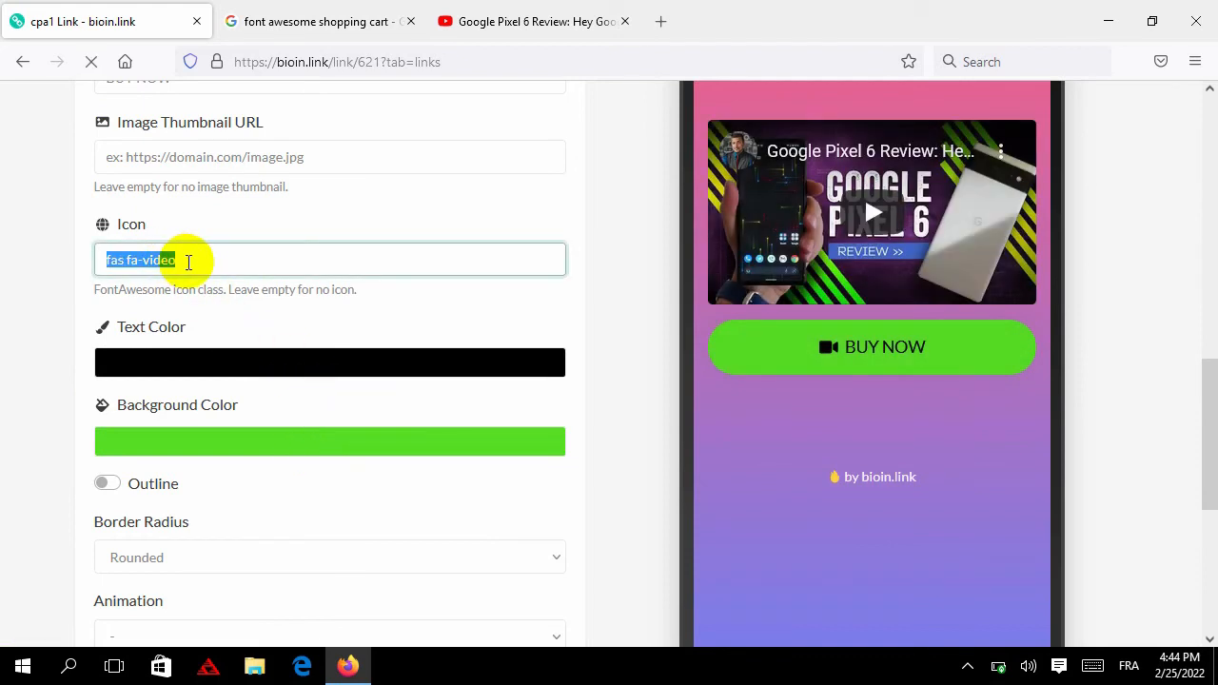
left_click(137, 257)
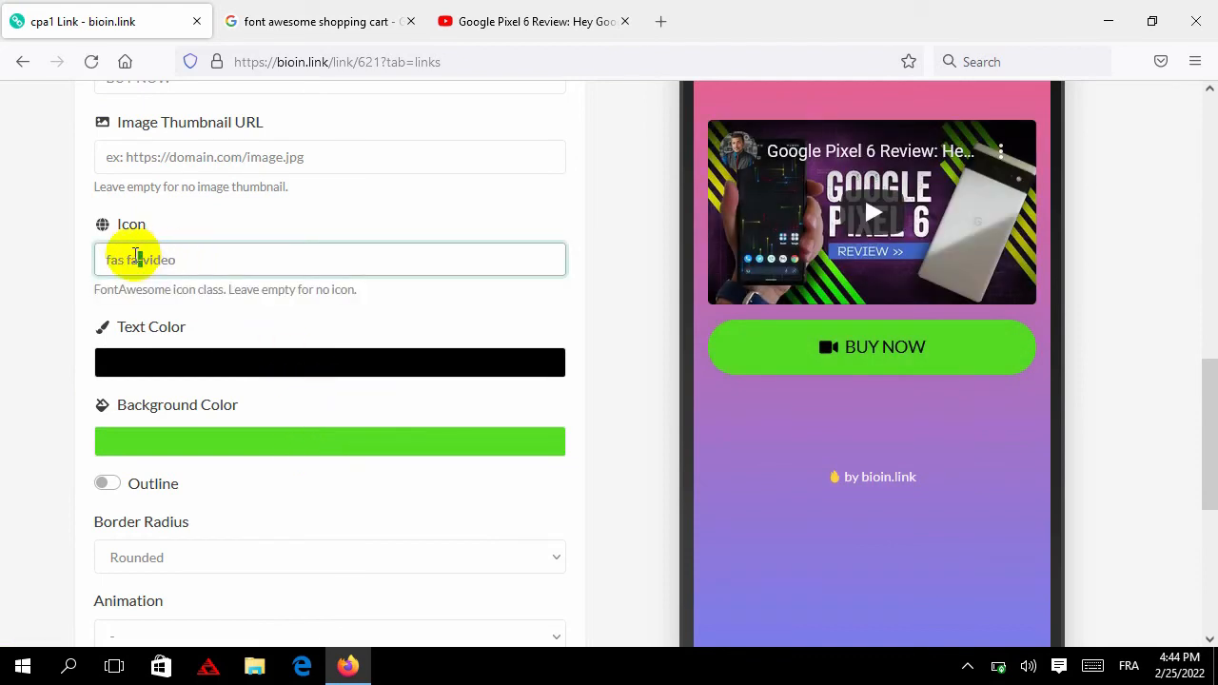
left_click_drag(127, 259, 223, 267)
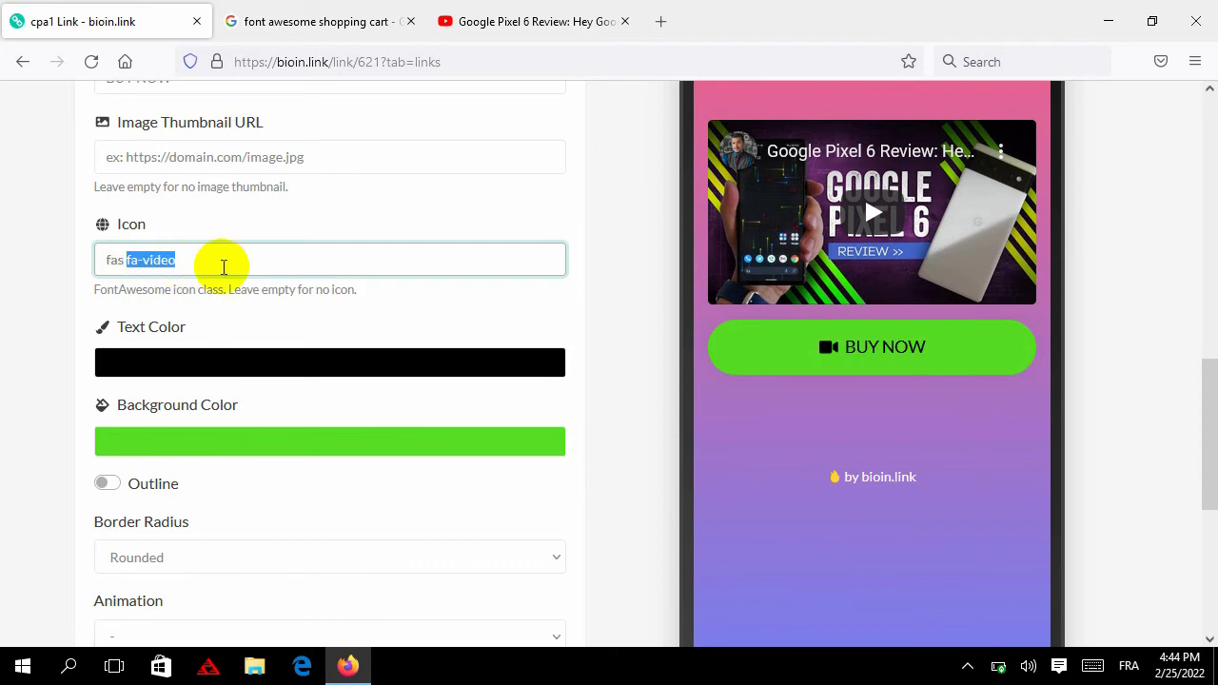
scroll(228, 447, "down", 4)
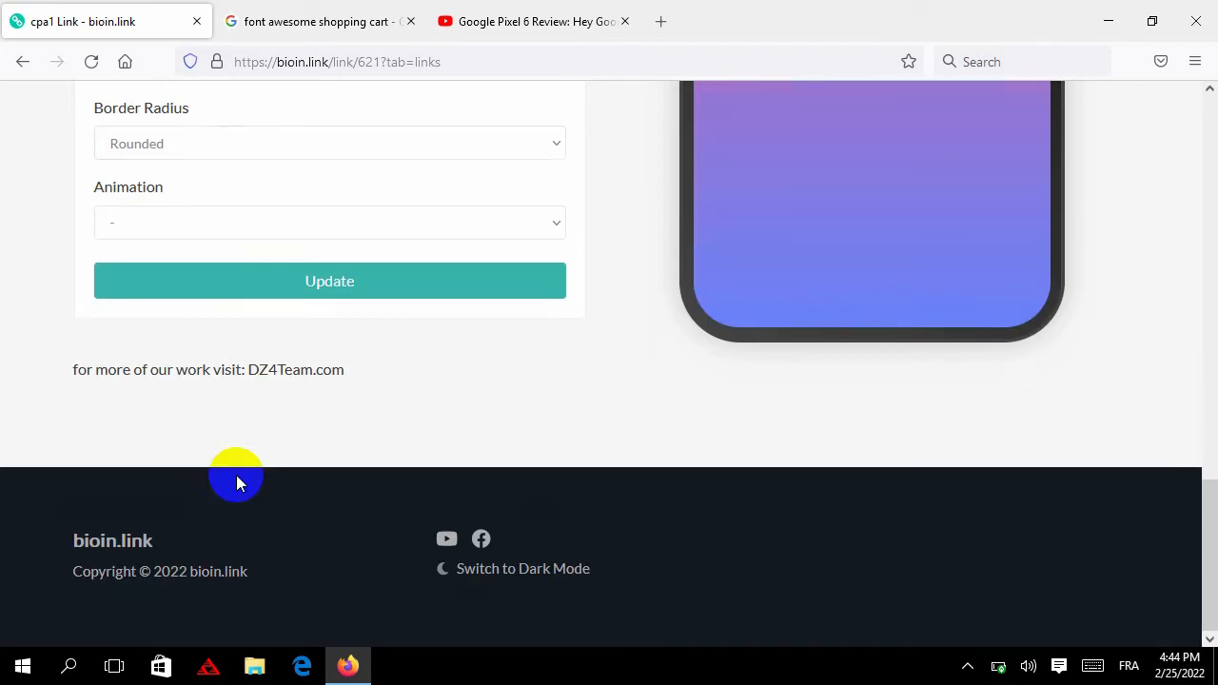
left_click(287, 295)
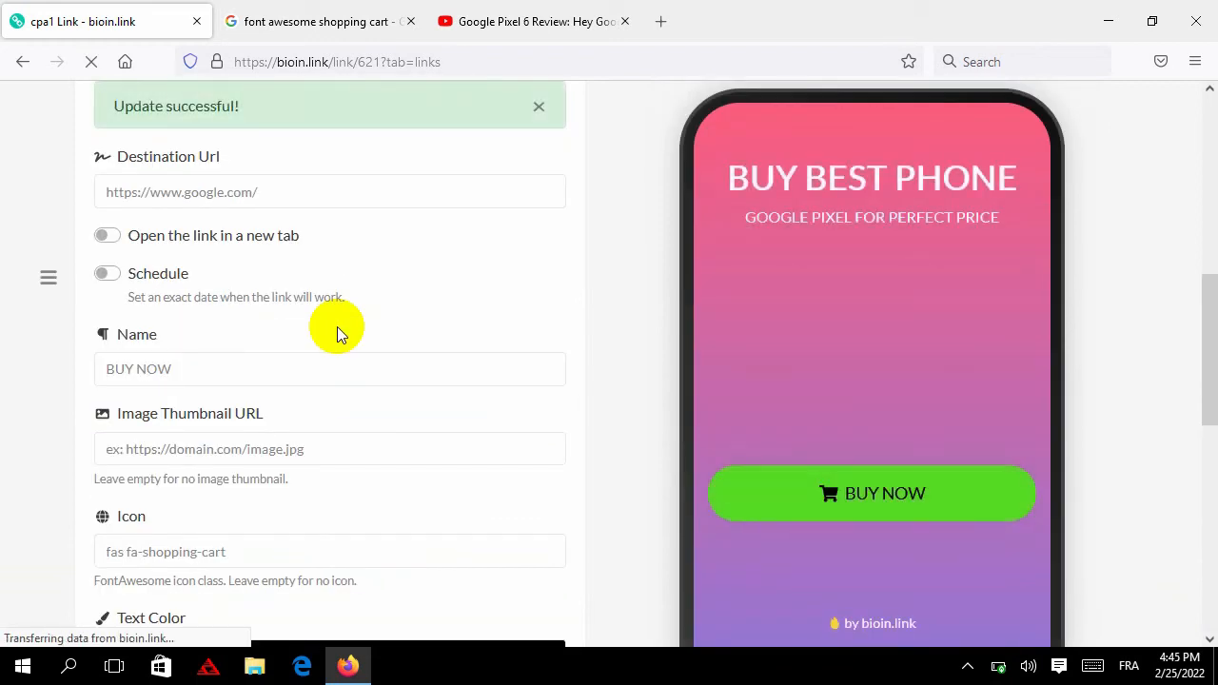
scroll(337, 326, "down", 1)
Check the fas fa-shopping-cart value in the Icon field
scroll(337, 327, "down", 2)
left_click(204, 263)
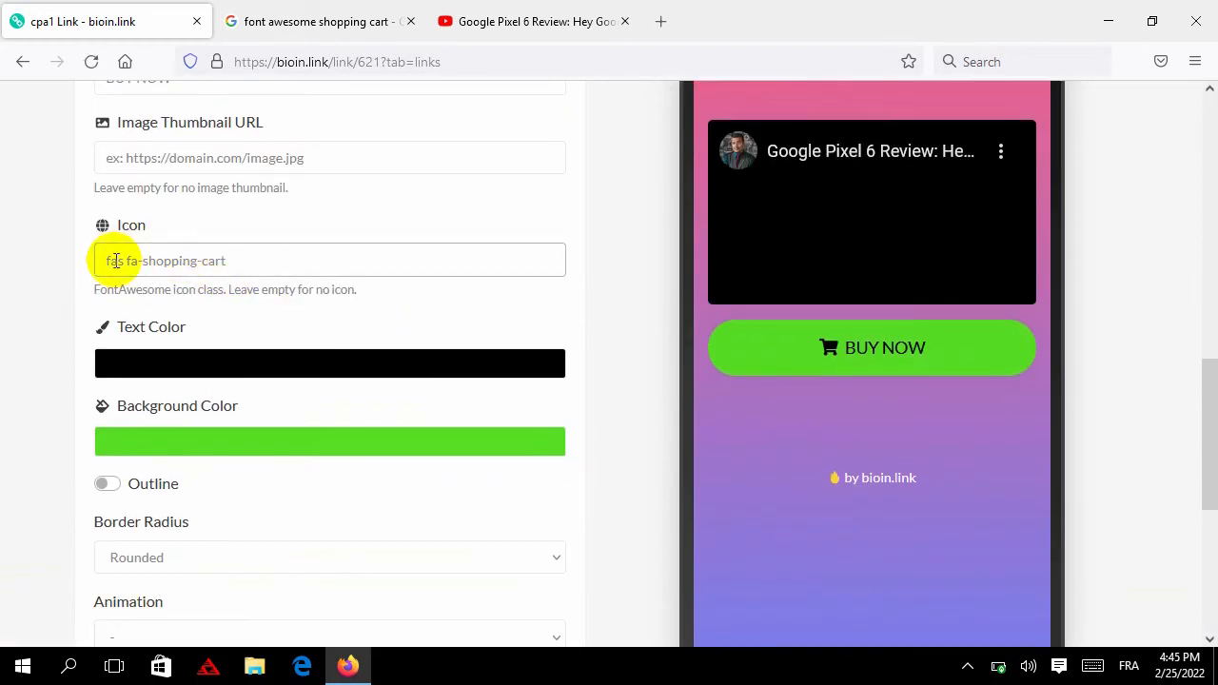
double_click(111, 264)
left_click(110, 267)
left_click(38, 263)
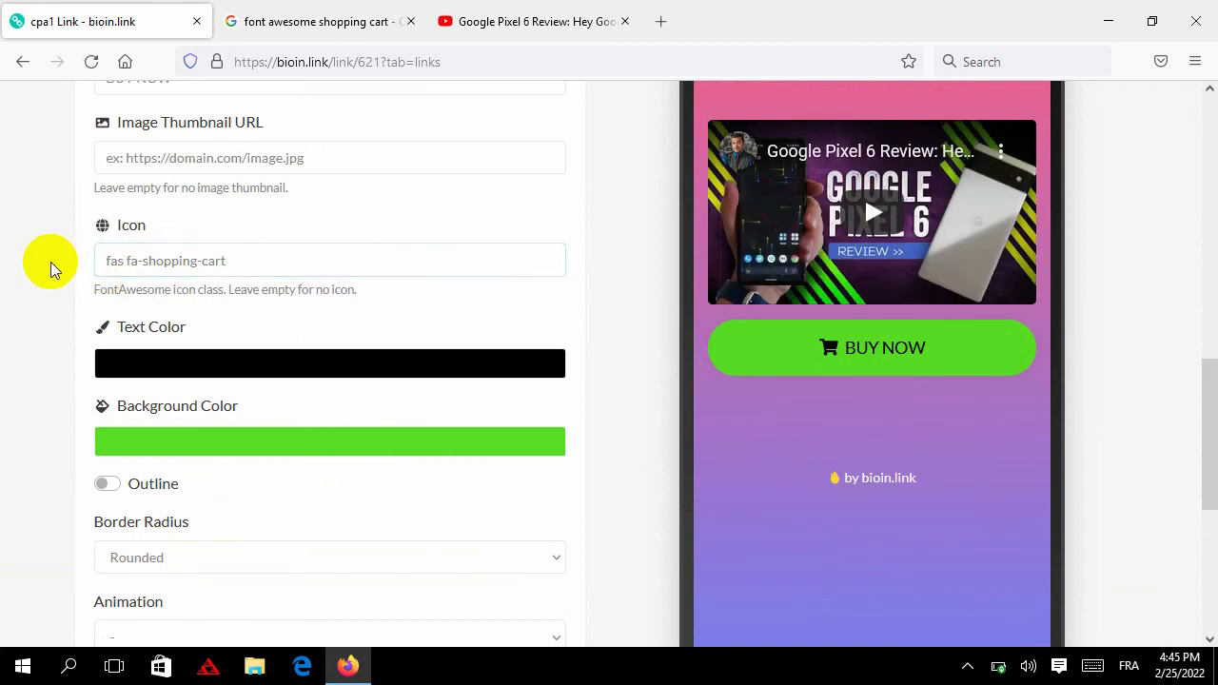
left_click_drag(108, 260, 252, 259)
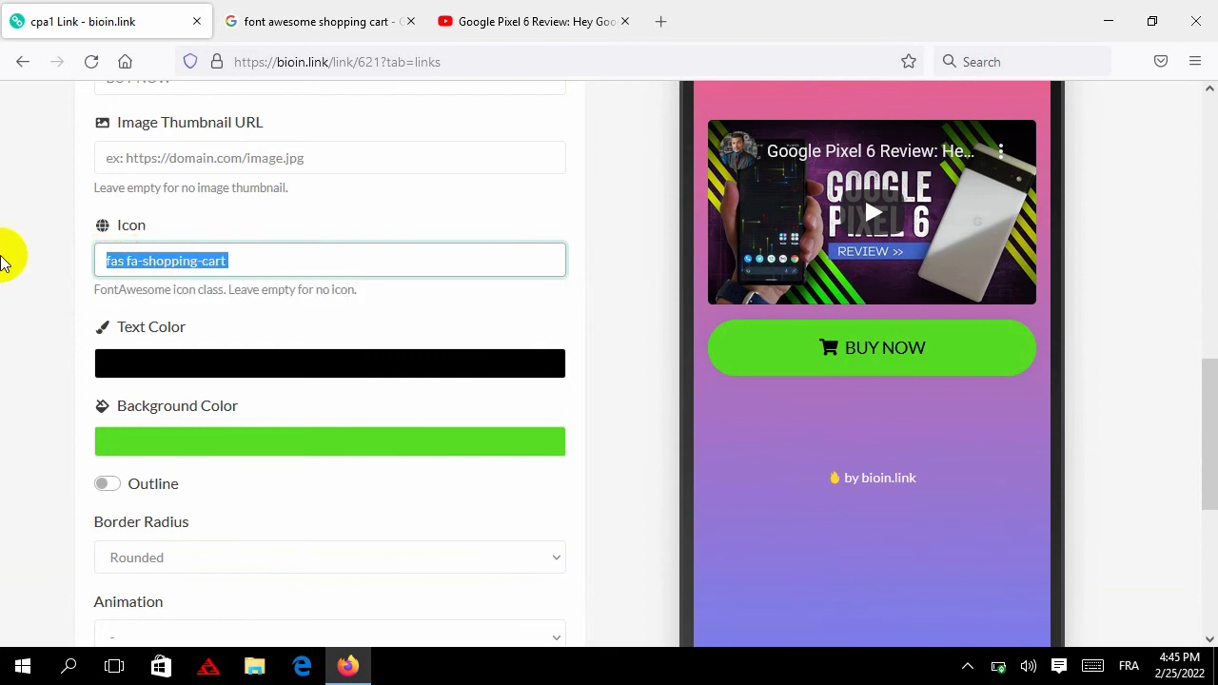
left_click(19, 273)
scroll(39, 293, "down", 4)
scroll(57, 296, "up", 7)
left_click(150, 293)
scroll(592, 296, "up", 4)
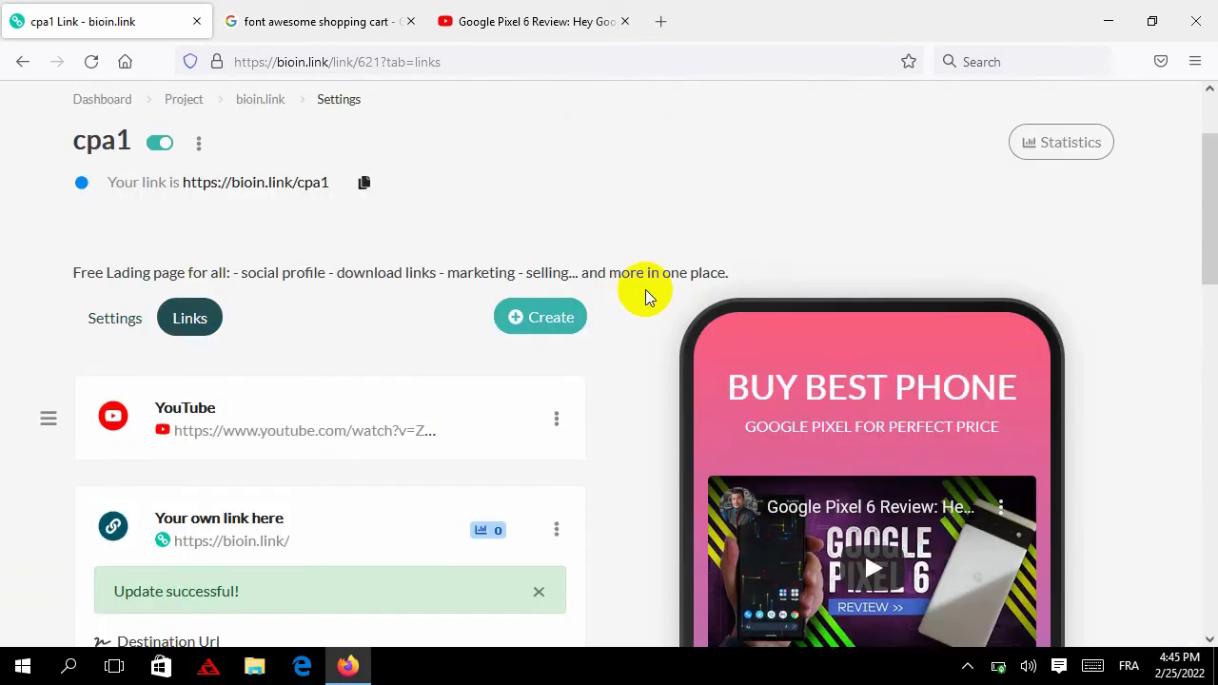
right_click(276, 313)
left_click(323, 330)
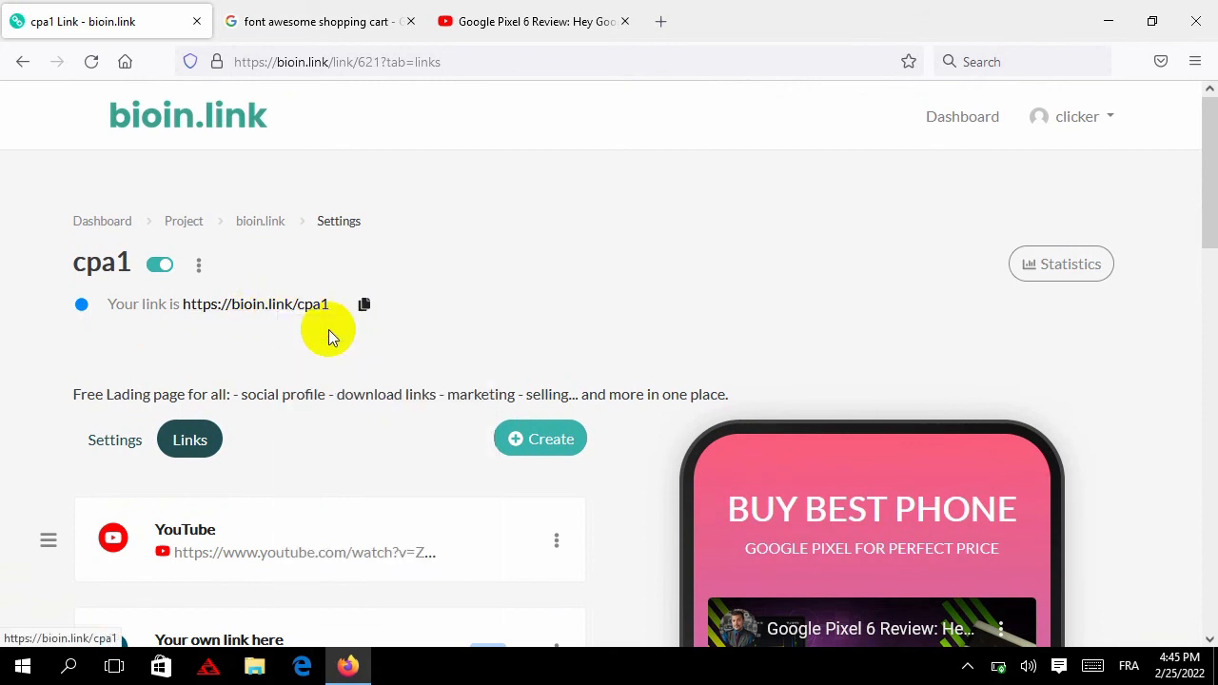
On the live BUY BEST PHONE page, play then pause the embedded Pixel 6 review video
left_click(304, 17)
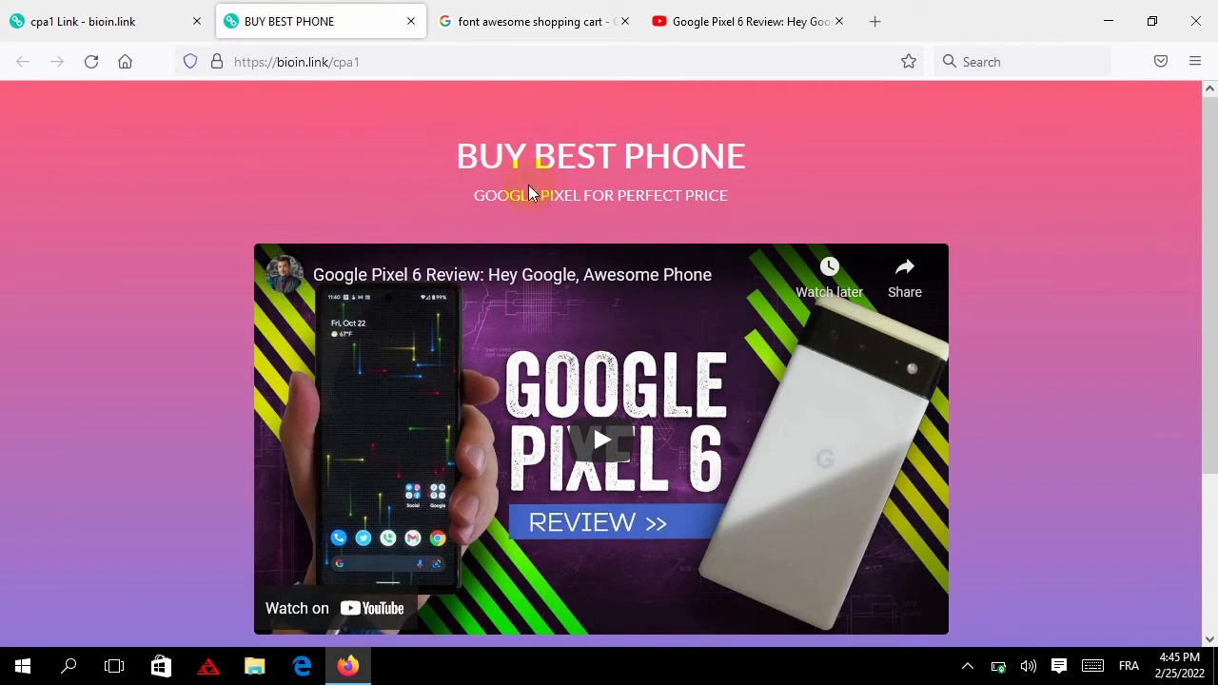
scroll(530, 192, "down", 3)
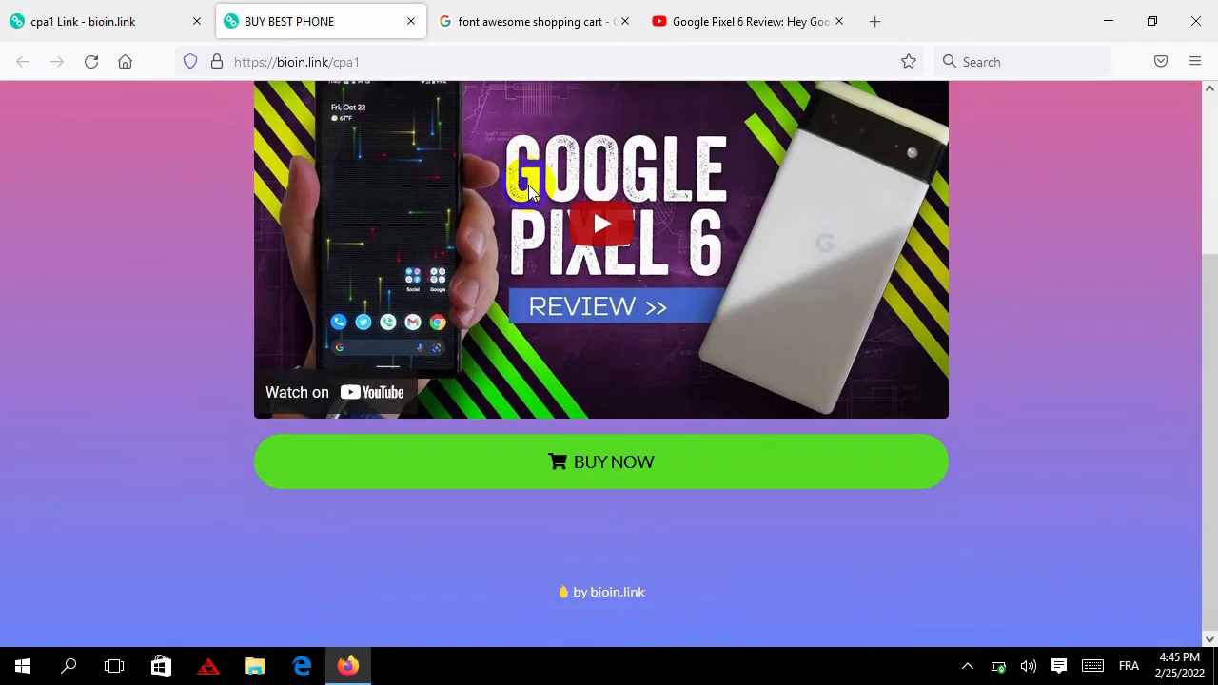
scroll(585, 238, "up", 3)
scroll(581, 246, "down", 2)
left_click(579, 246)
scroll(576, 409, "down", 1)
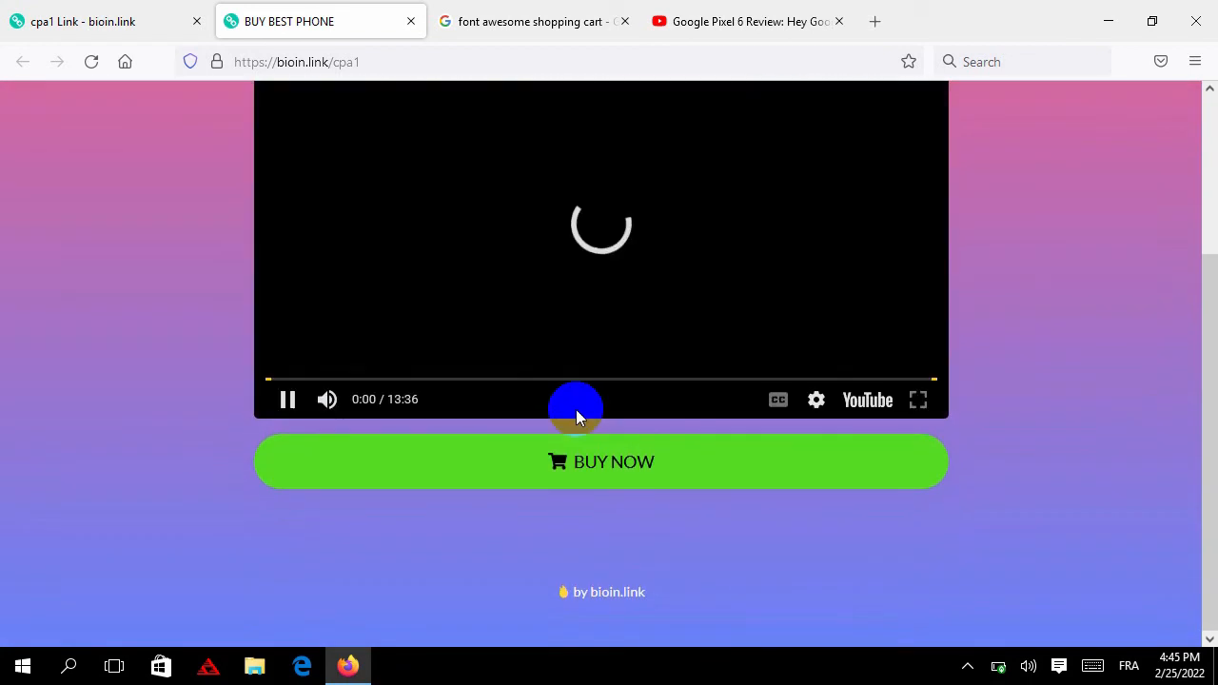
scroll(597, 362, "up", 3)
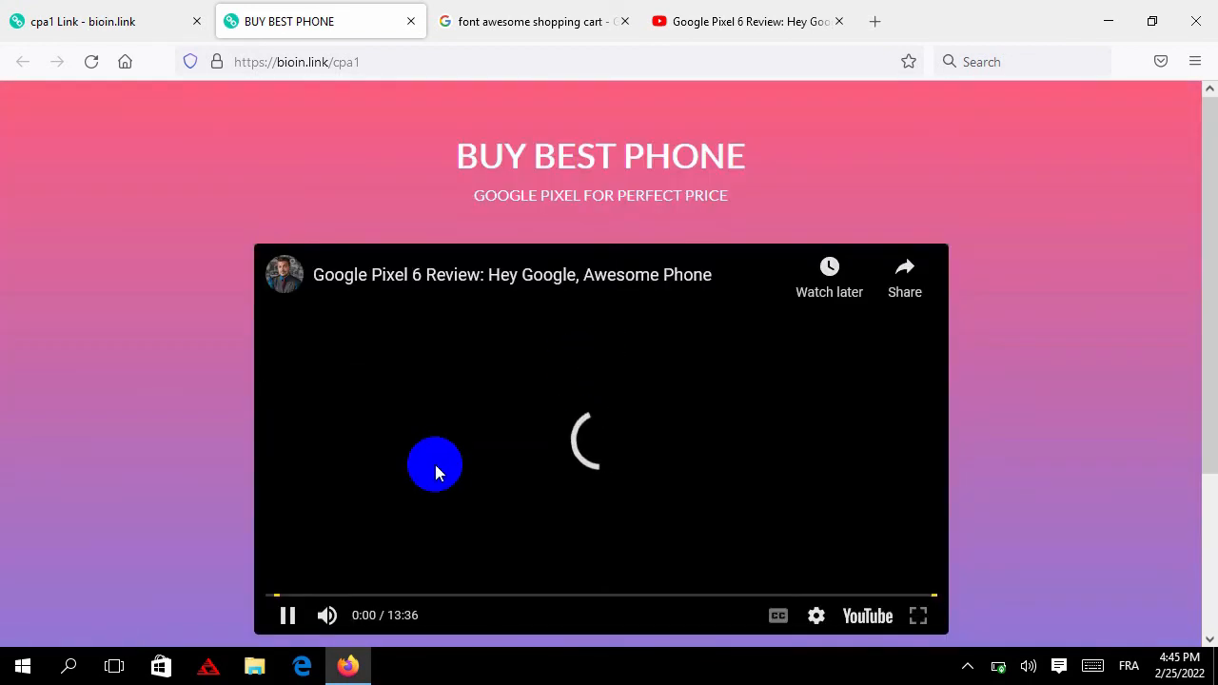
scroll(435, 464, "down", 3)
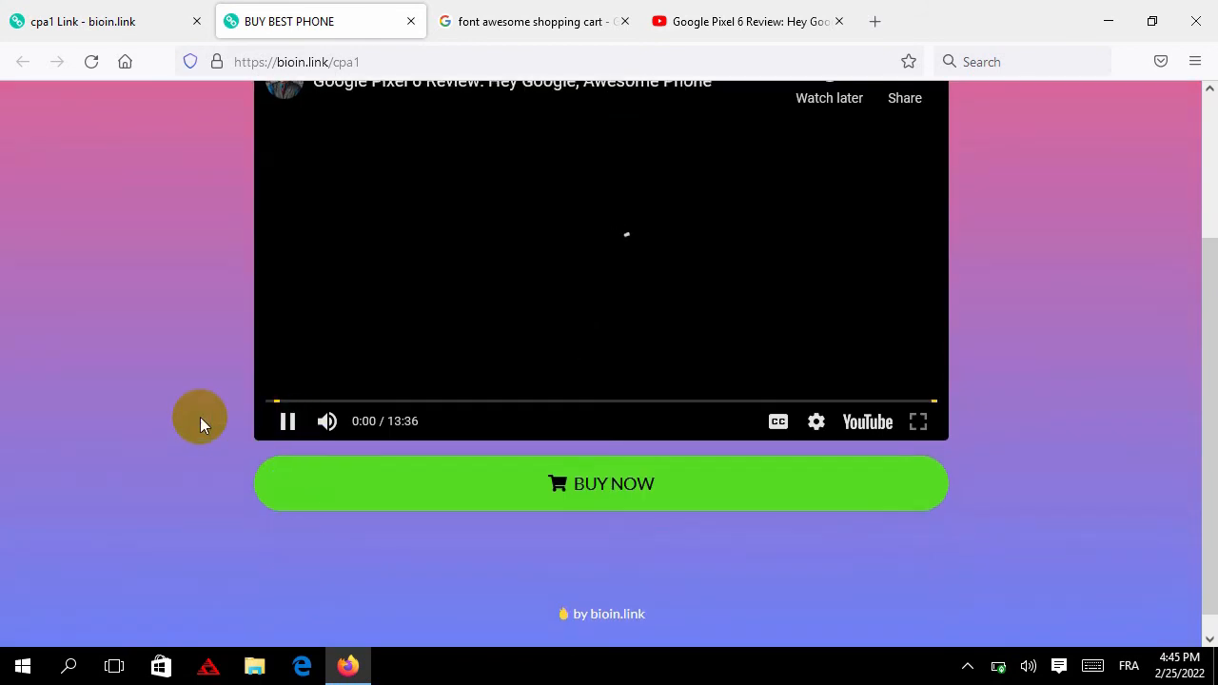
scroll(219, 404, "up", 3)
left_click(461, 244)
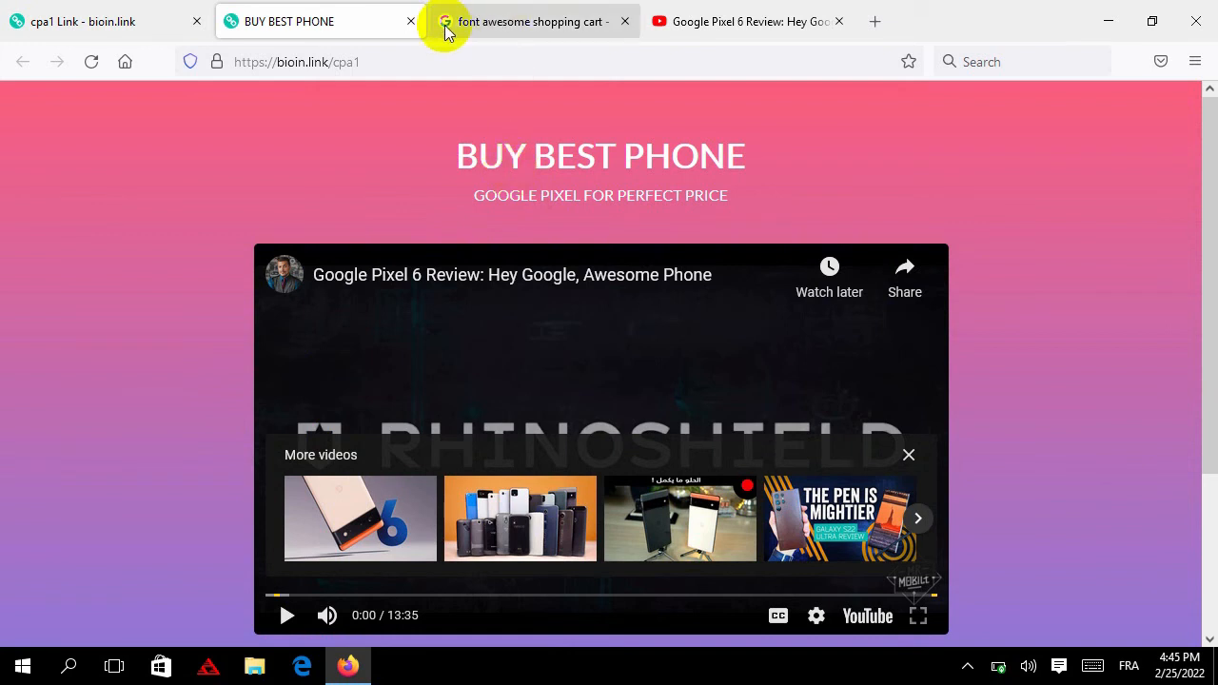
Close the Pixel 6 review and Font Awesome search tabs
left_click(839, 23)
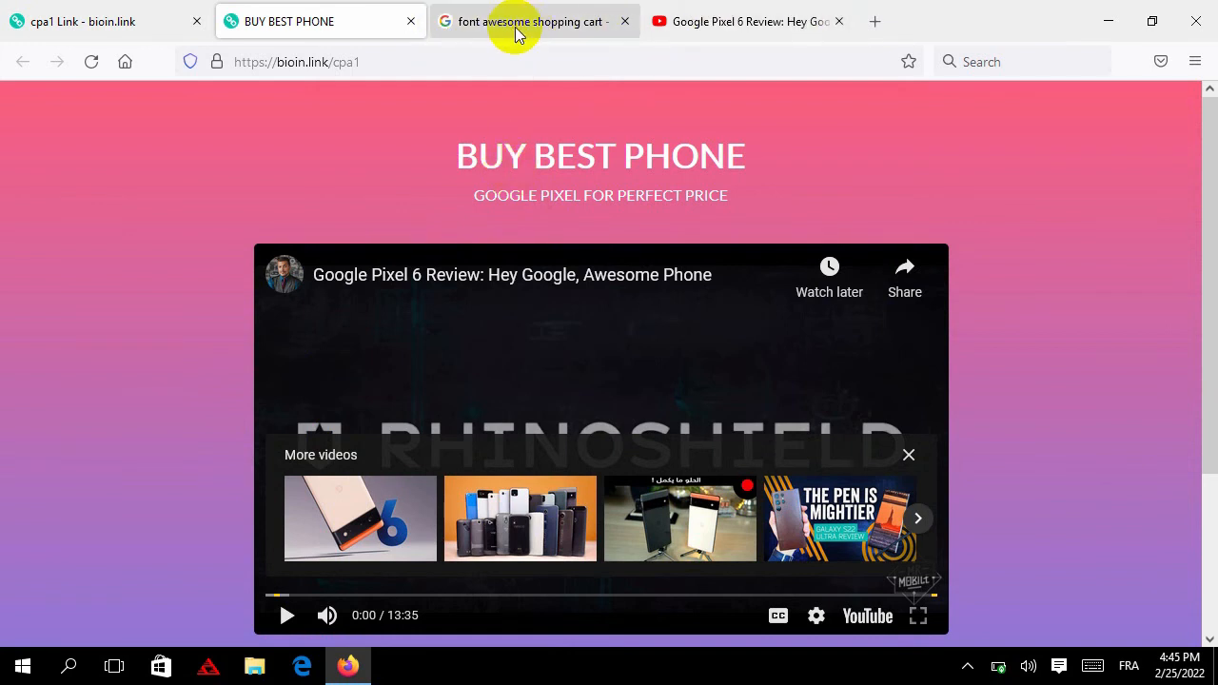
left_click(612, 23)
left_click(624, 22)
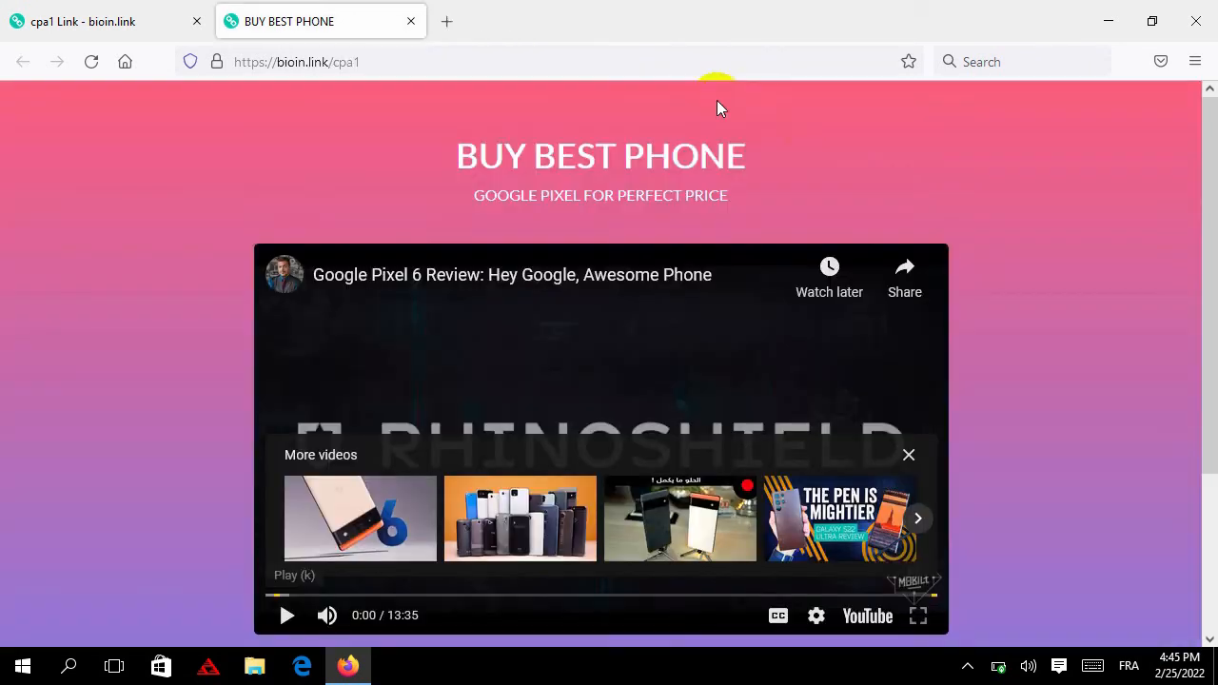
Preview the live page at 320×480 mobile size using developer tools, then reload
right_click(821, 134)
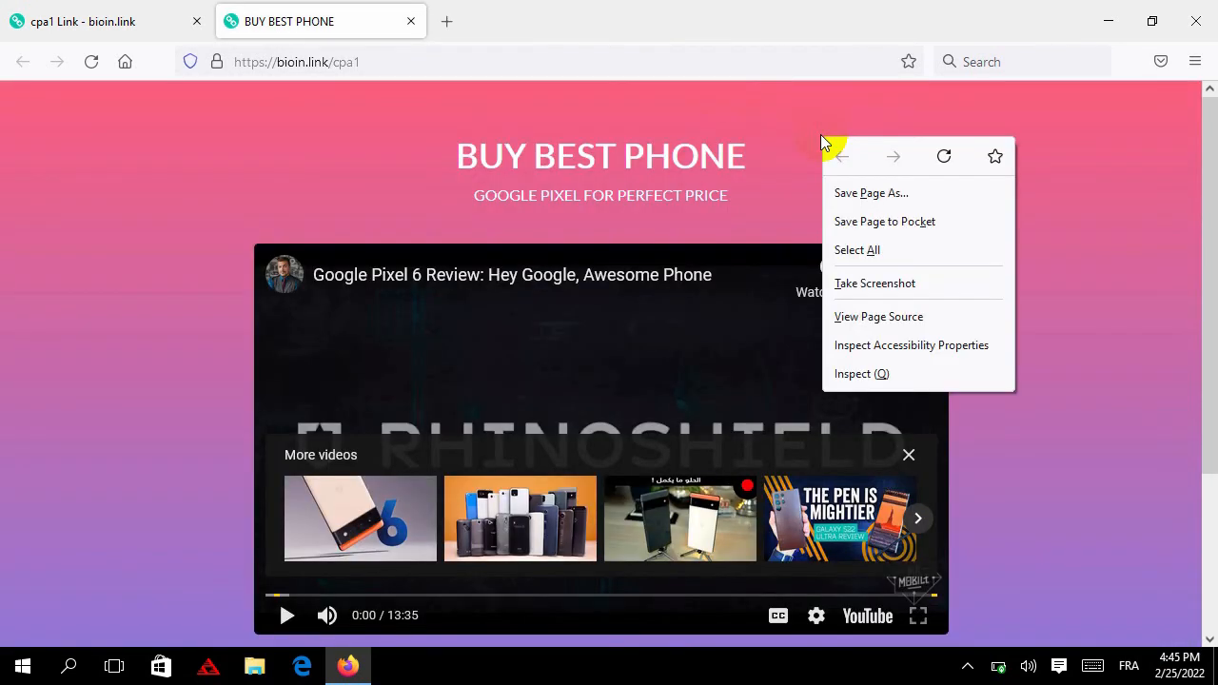
left_click(895, 371)
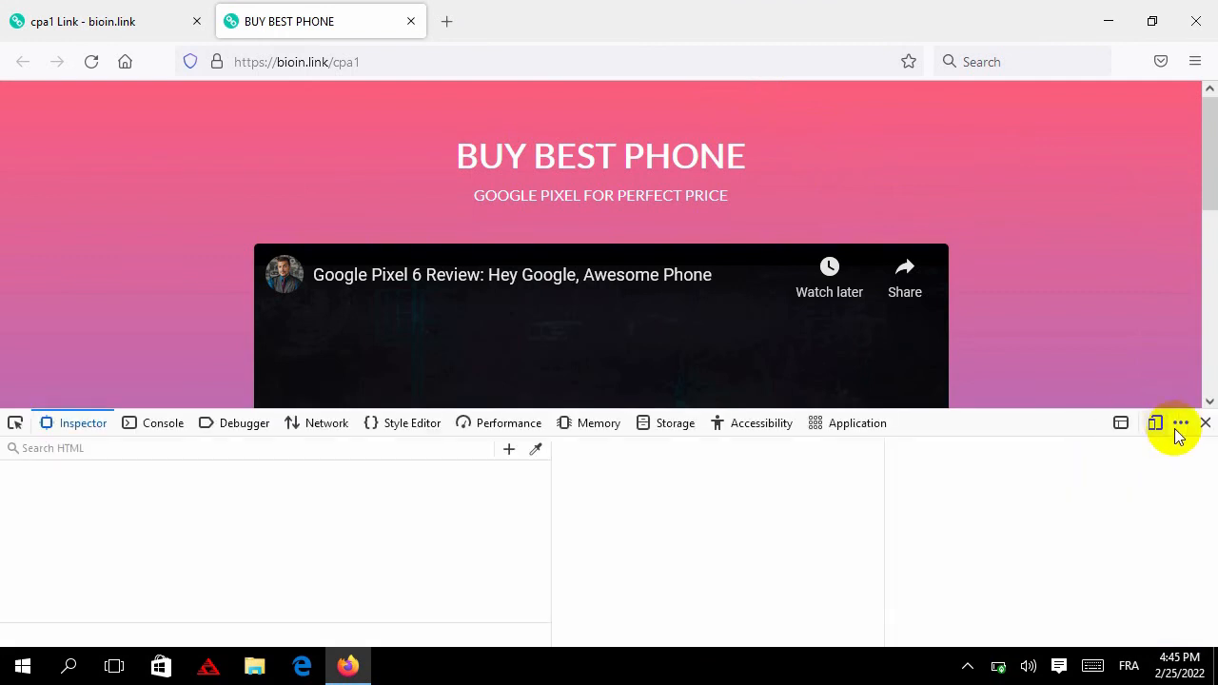
left_click(1155, 423)
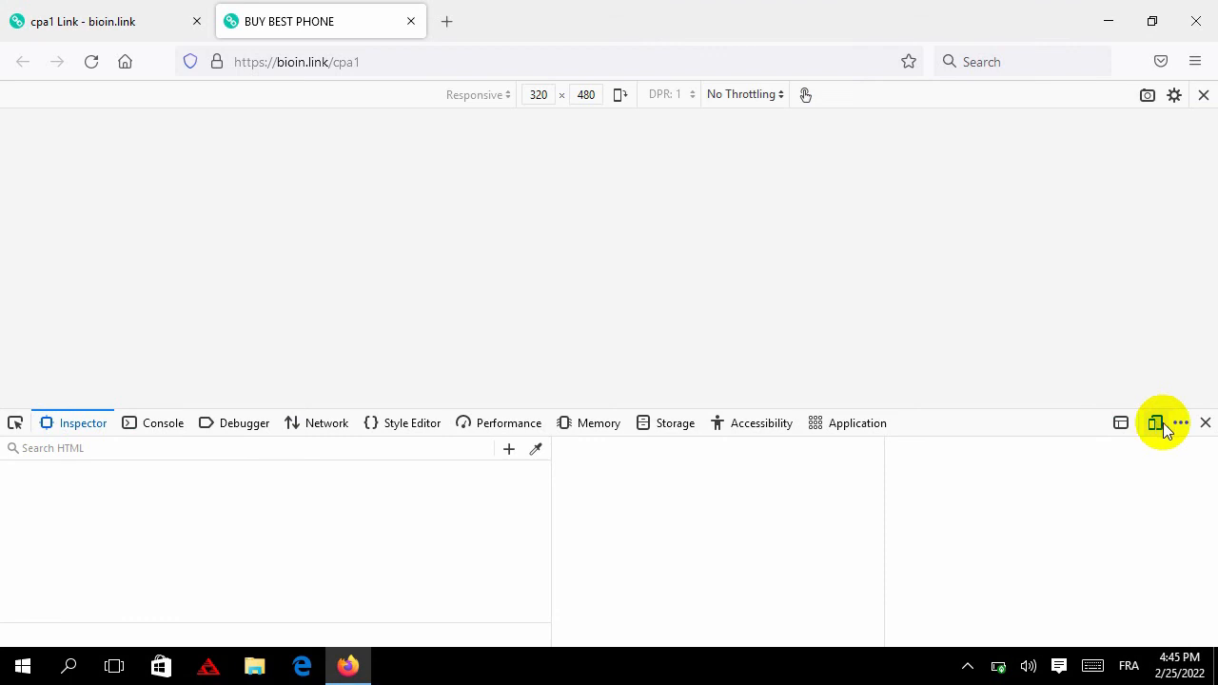
left_click(1209, 423)
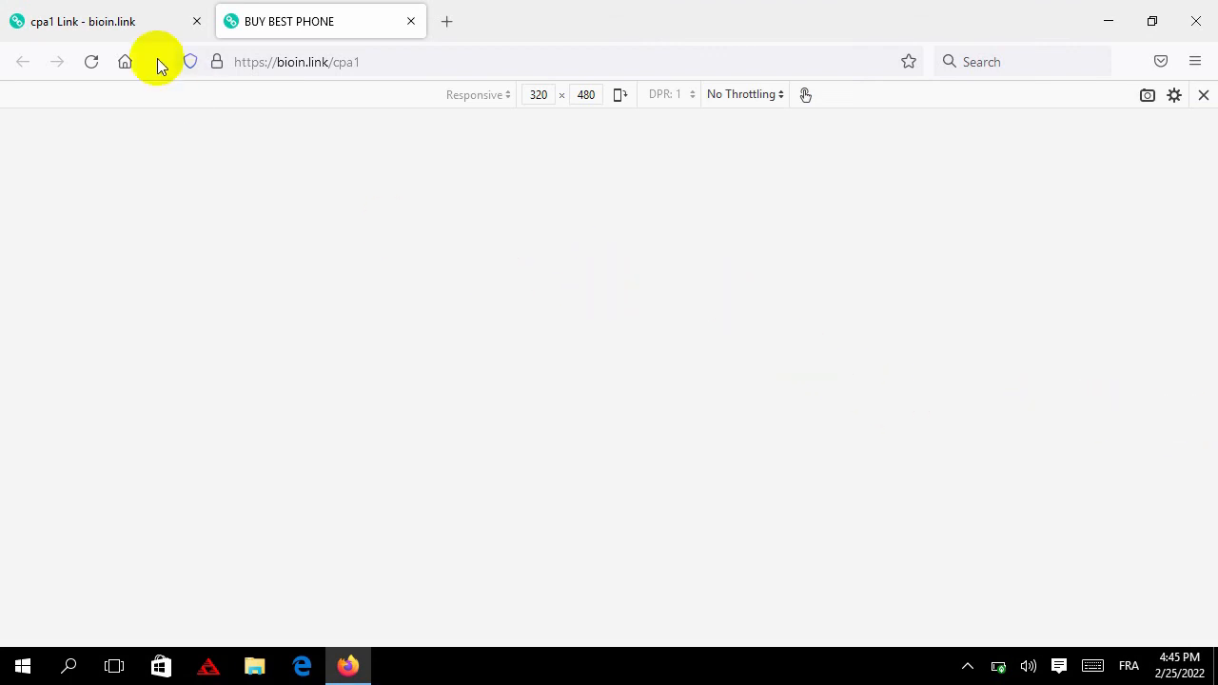
left_click(95, 64)
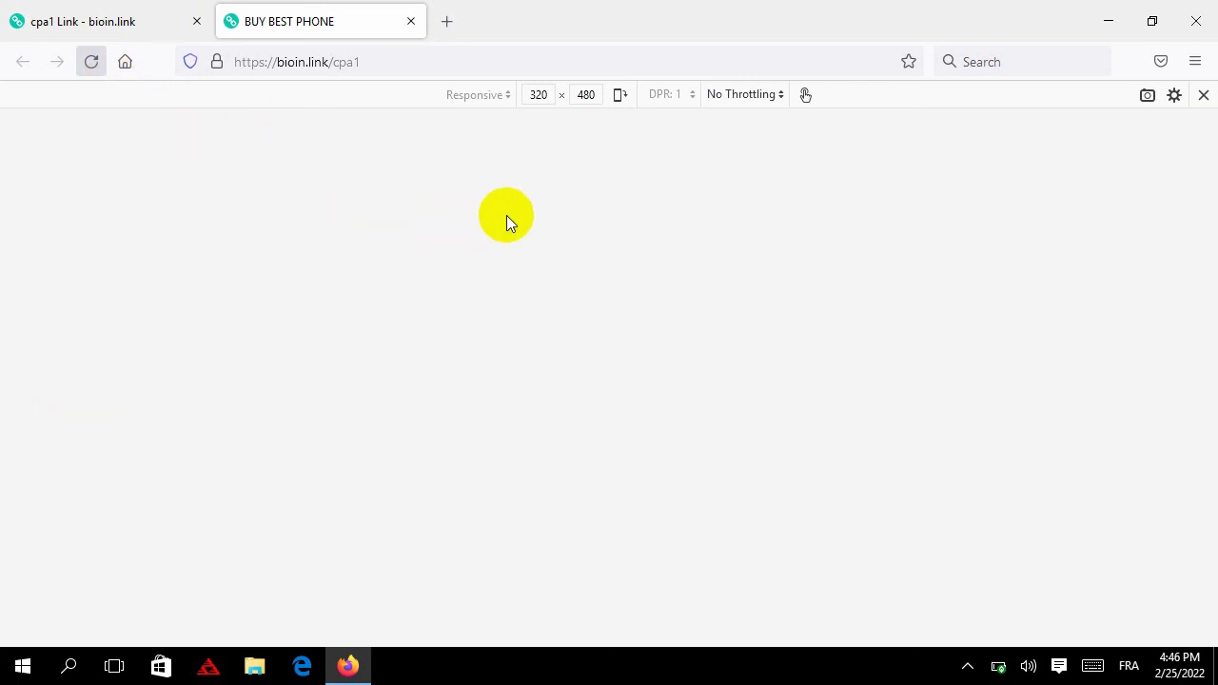
Scroll through the mobile-sized BUY BEST PHONE page, then go back to the cpa1 link settings
left_click(155, 24)
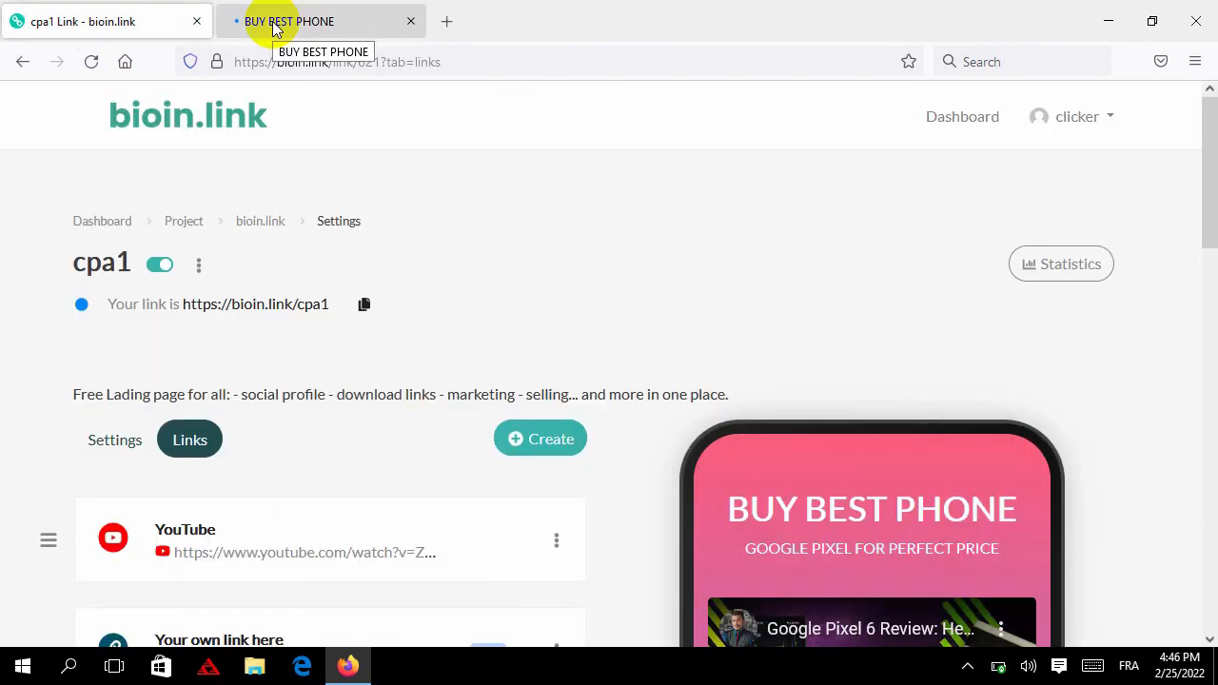
left_click(274, 28)
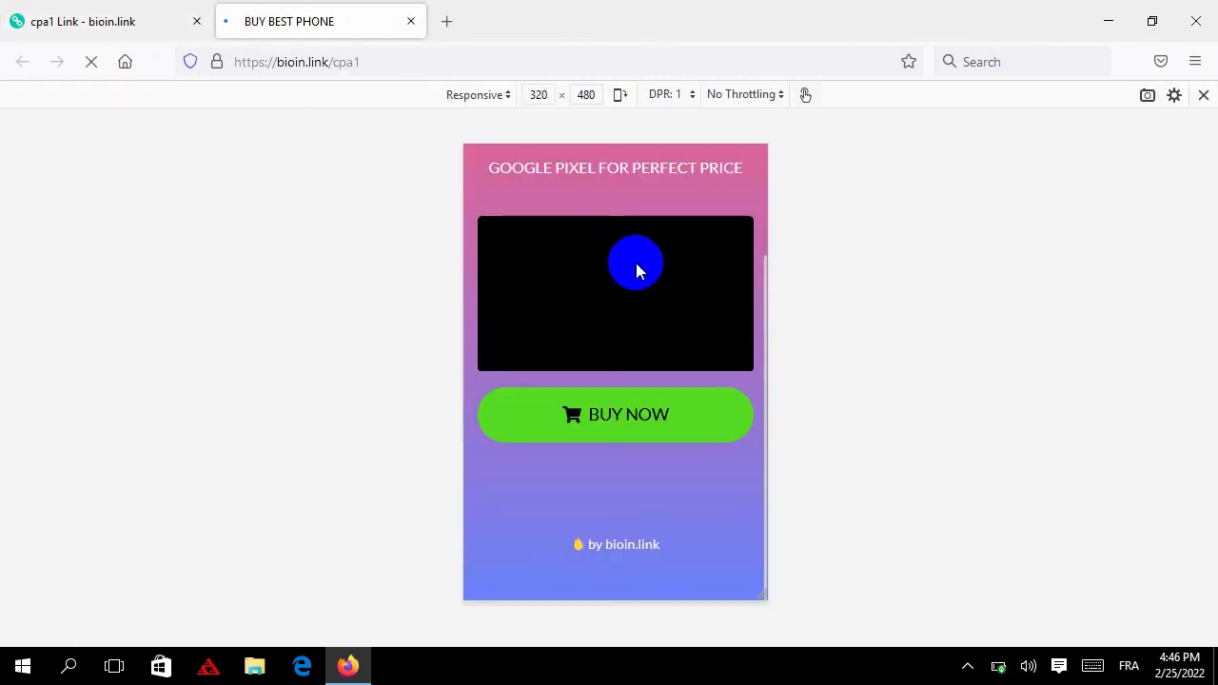
scroll(635, 266, "up", 3)
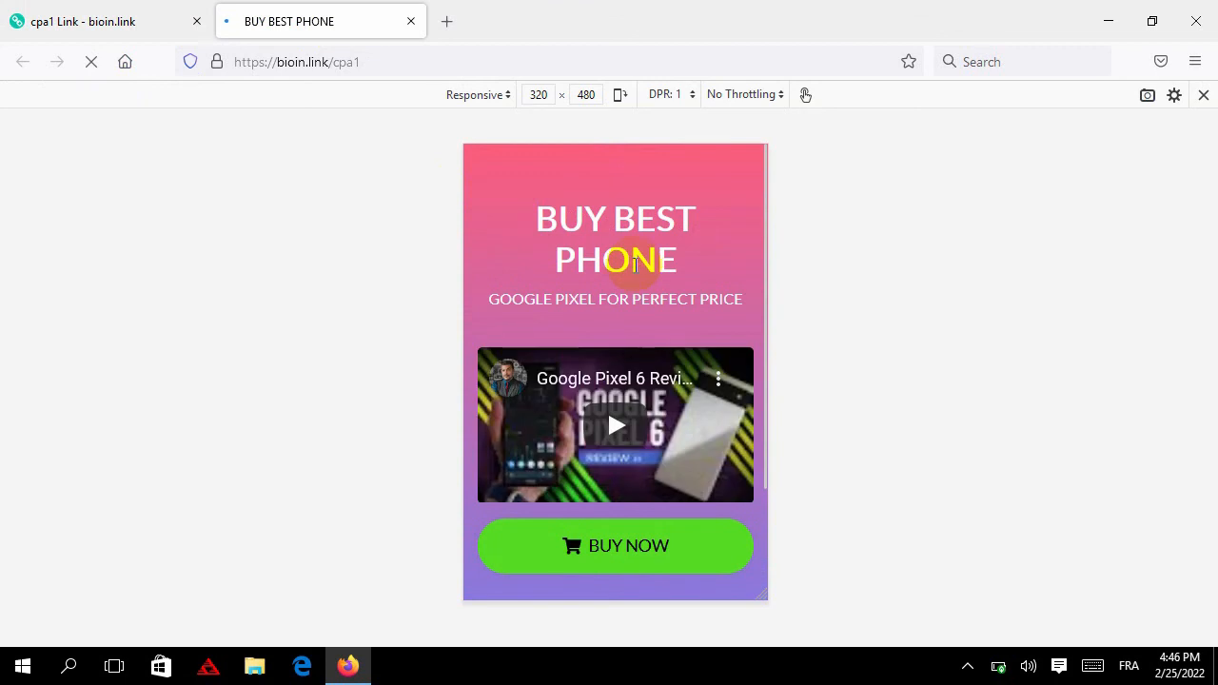
scroll(628, 271, "down", 3)
scroll(642, 375, "up", 3)
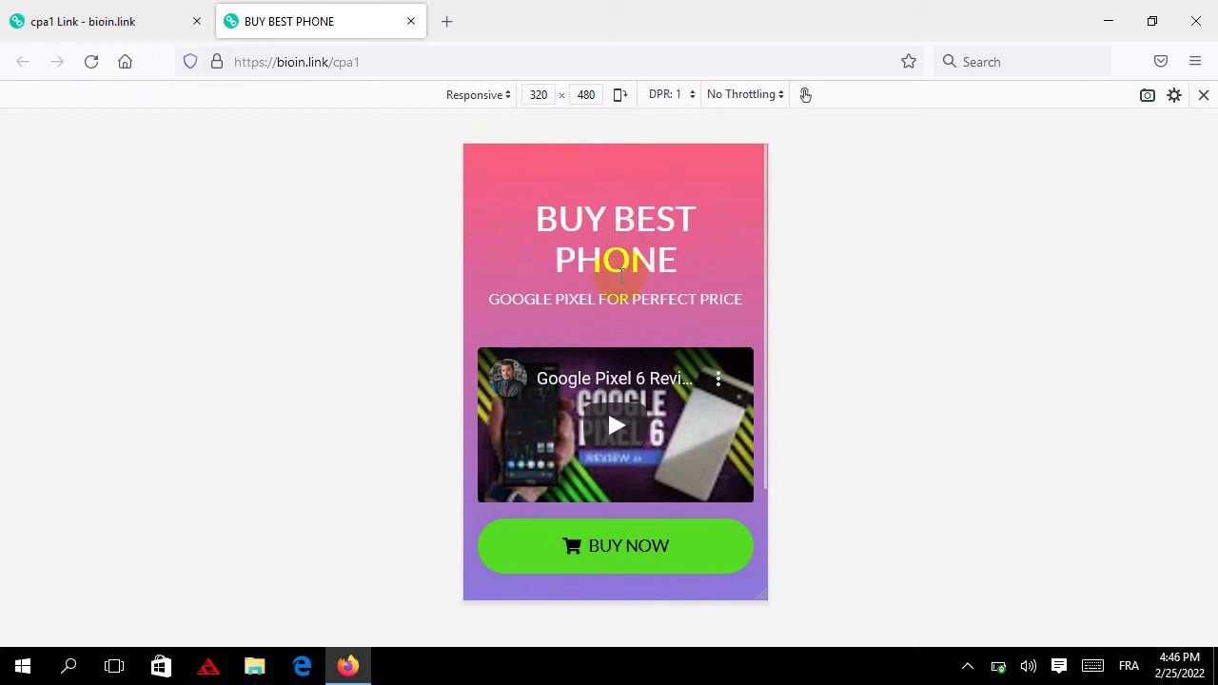
scroll(620, 275, "down", 3)
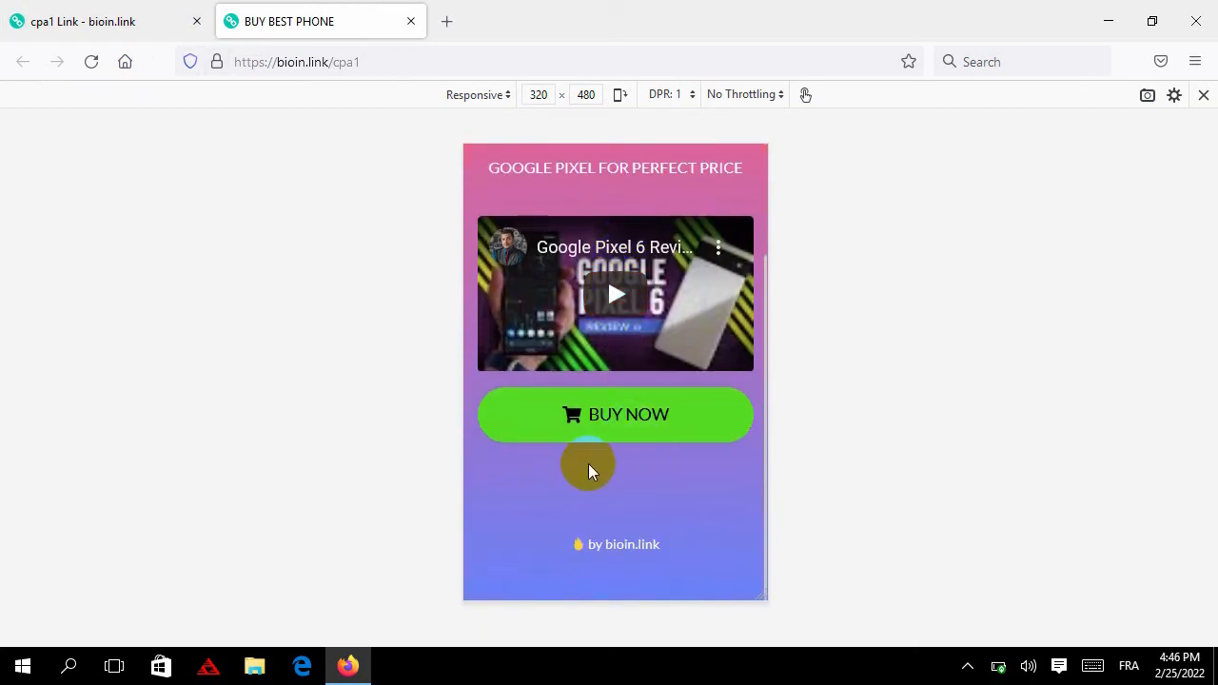
scroll(588, 464, "up", 3)
scroll(560, 323, "down", 3)
scroll(600, 305, "up", 3)
left_click(101, 21)
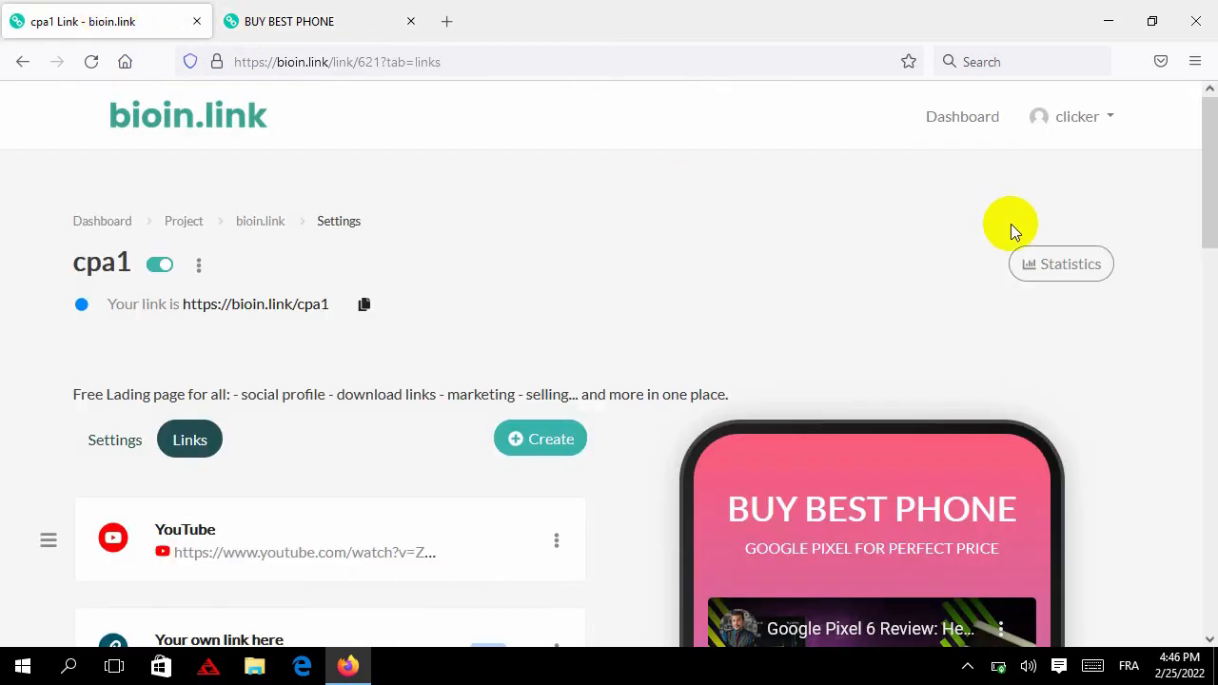
Create a Mail signup form block on the cpa1 page
left_click(554, 439)
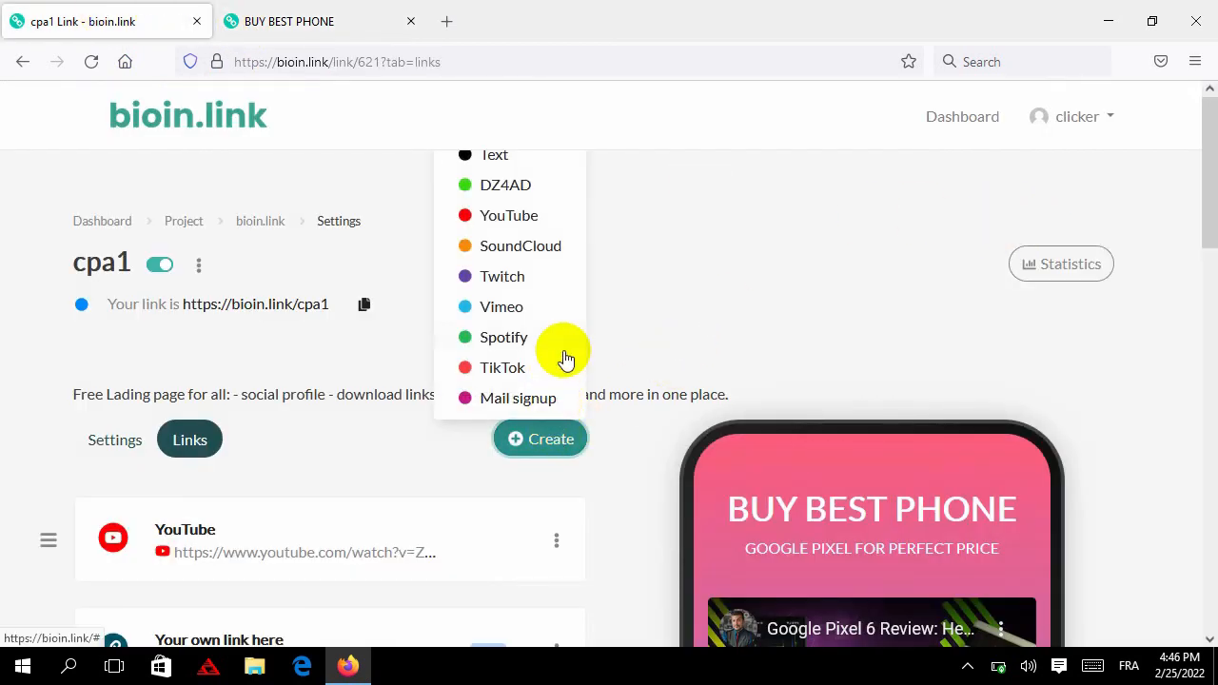
left_click(531, 398)
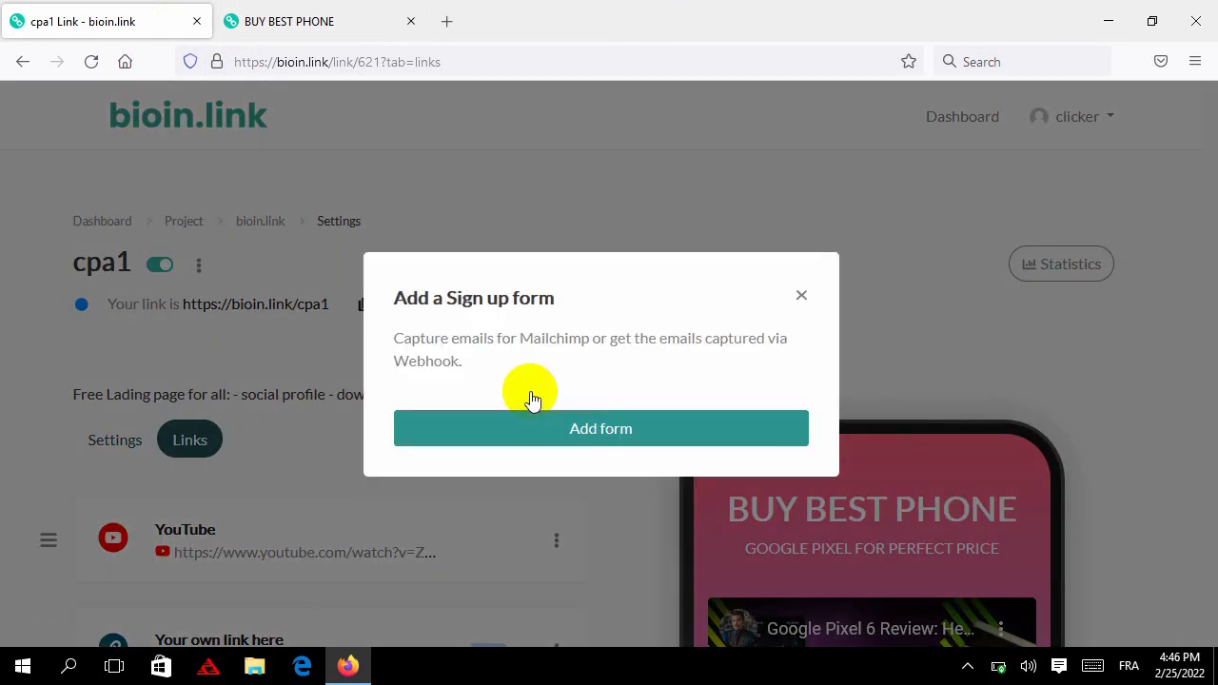
left_click(609, 431)
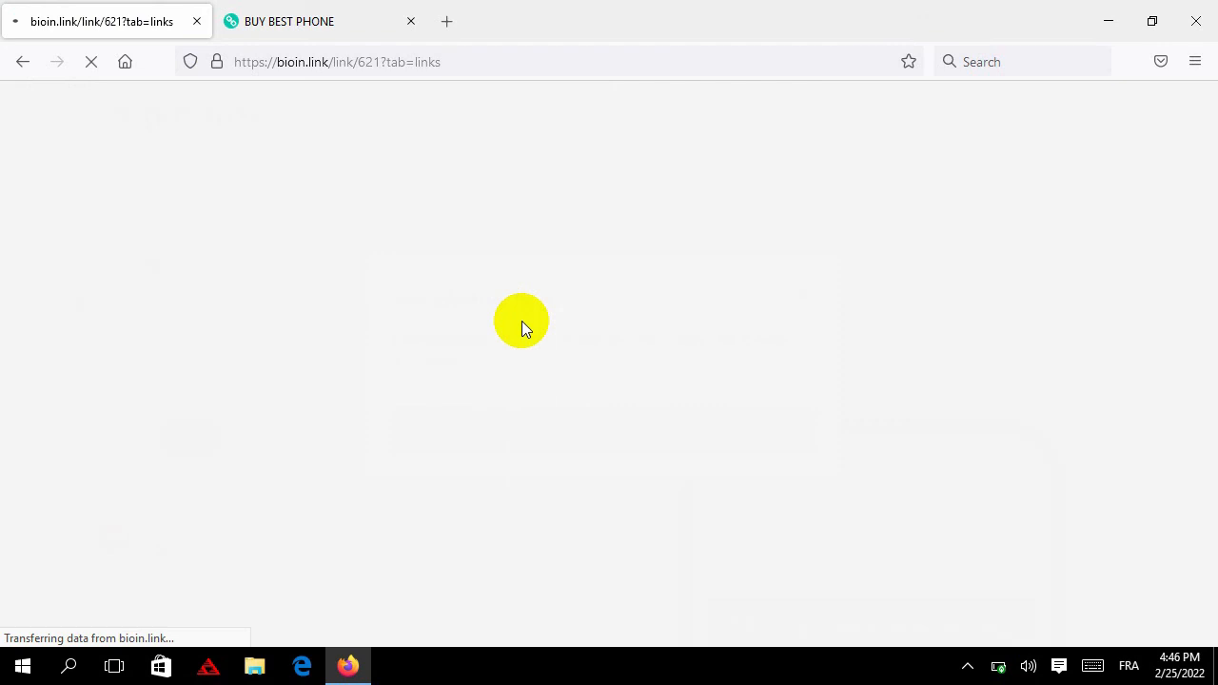
scroll(523, 321, "down", 5)
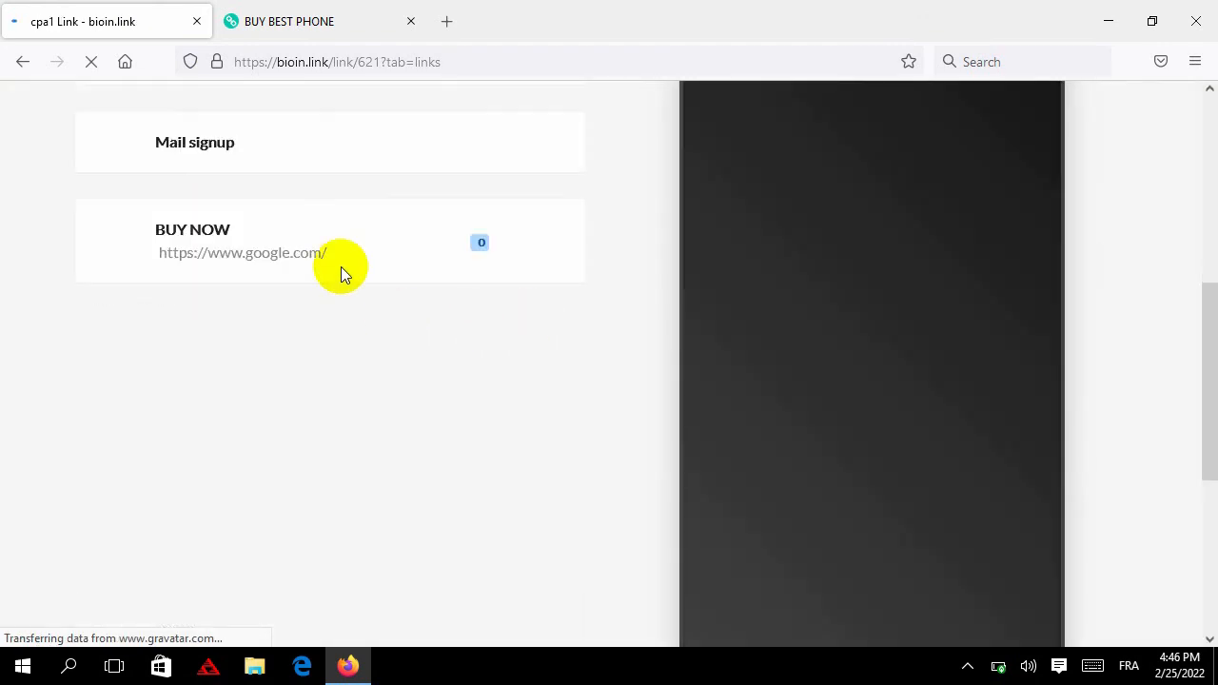
scroll(336, 257, "up", 3)
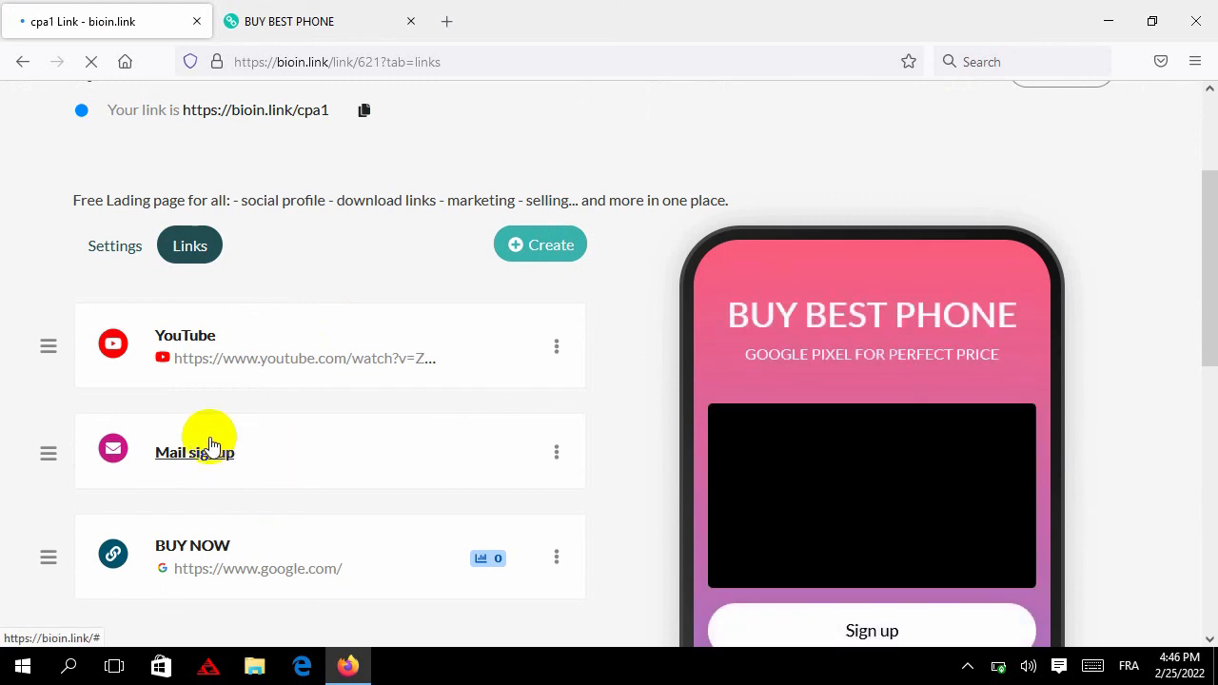
Expand the Mail signup block and look through its Email placeholder and Button Text fields
left_click(272, 454)
scroll(330, 461, "down", 5)
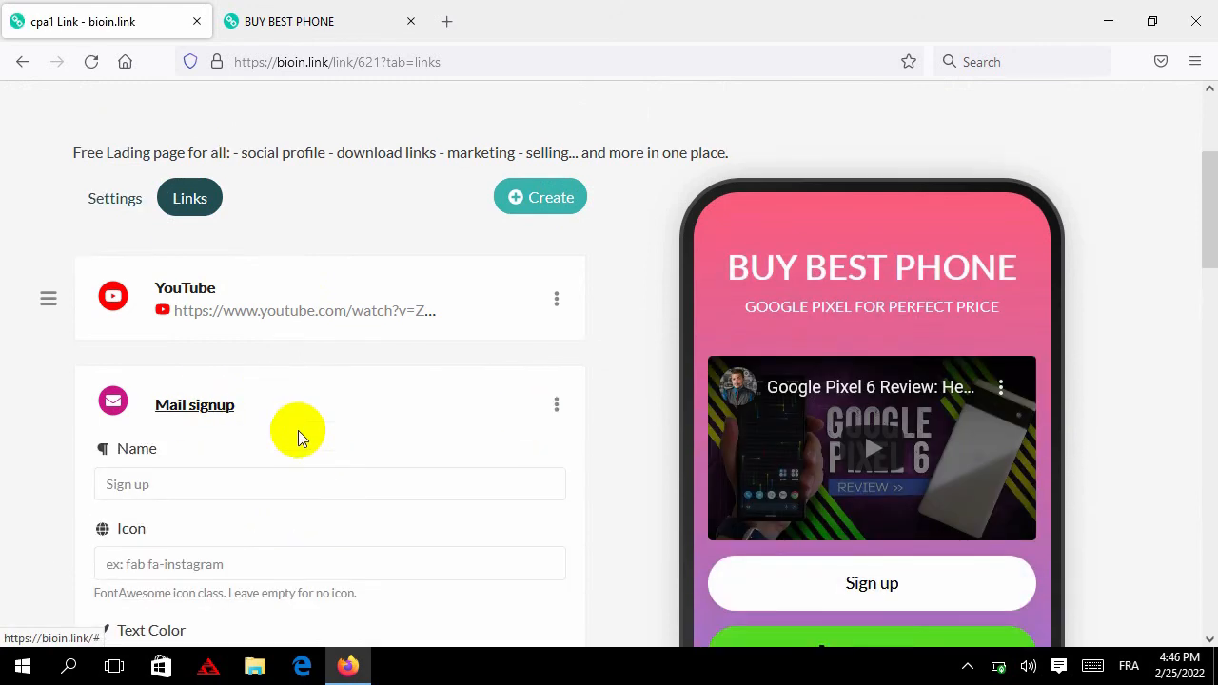
scroll(272, 397, "down", 2)
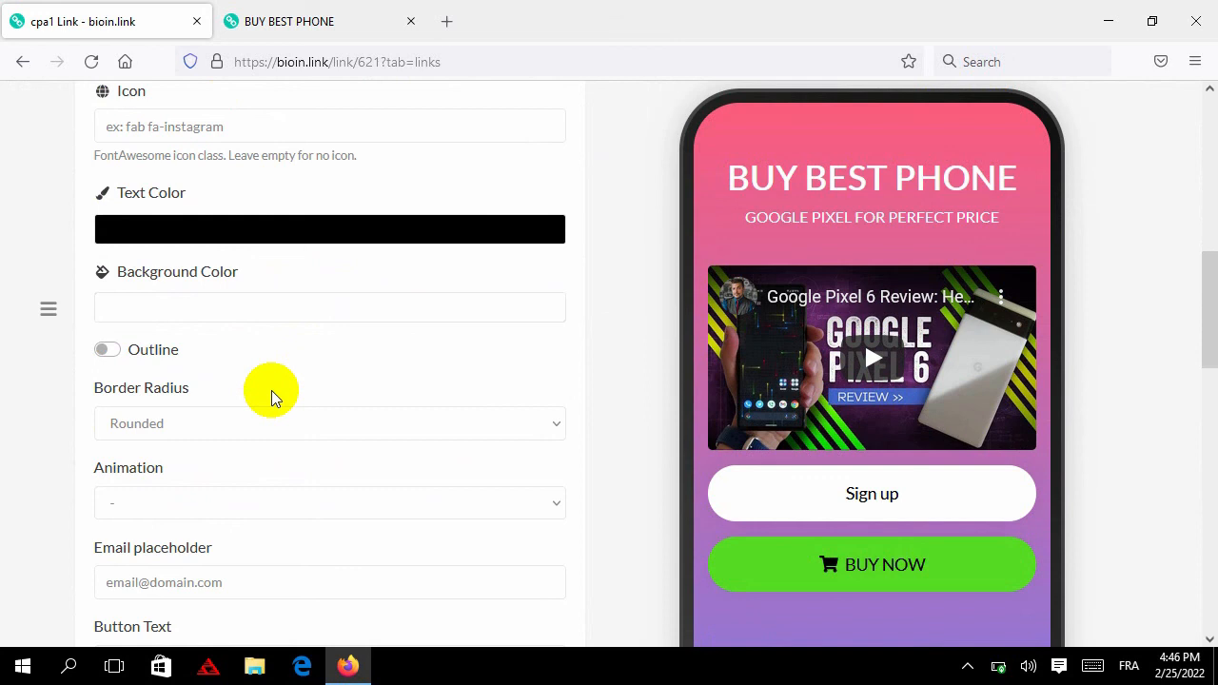
scroll(229, 377, "down", 1)
left_click(228, 381)
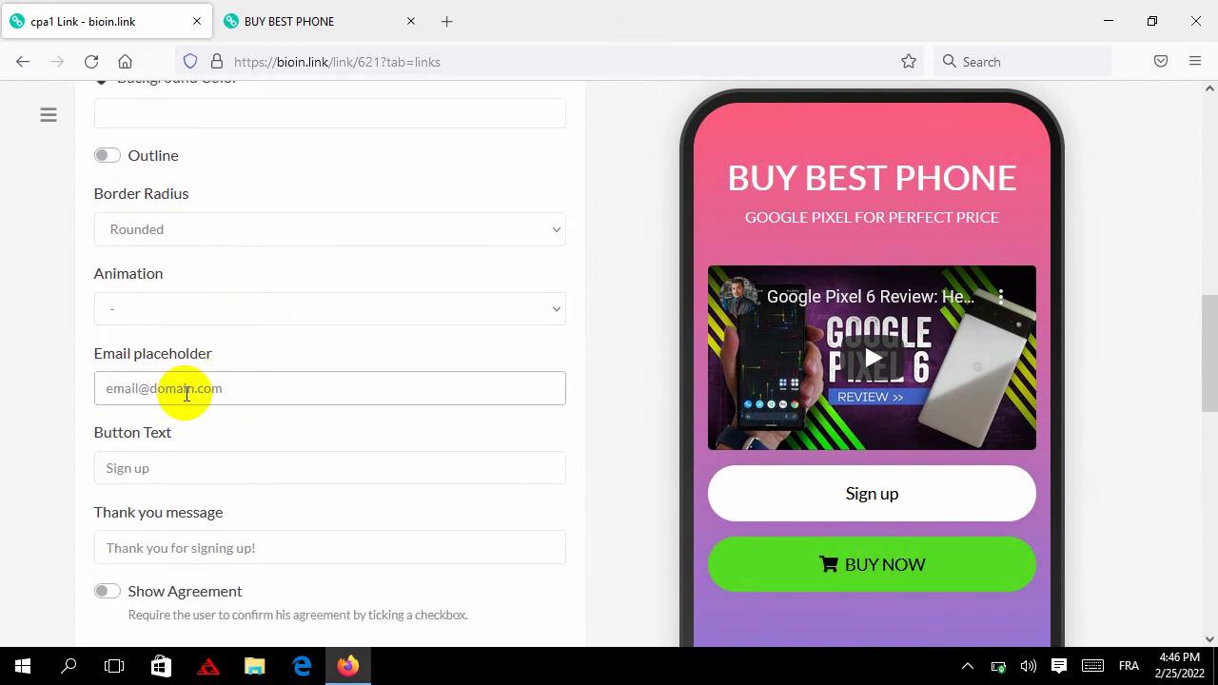
scroll(240, 398, "down", 1)
scroll(239, 400, "down", 1)
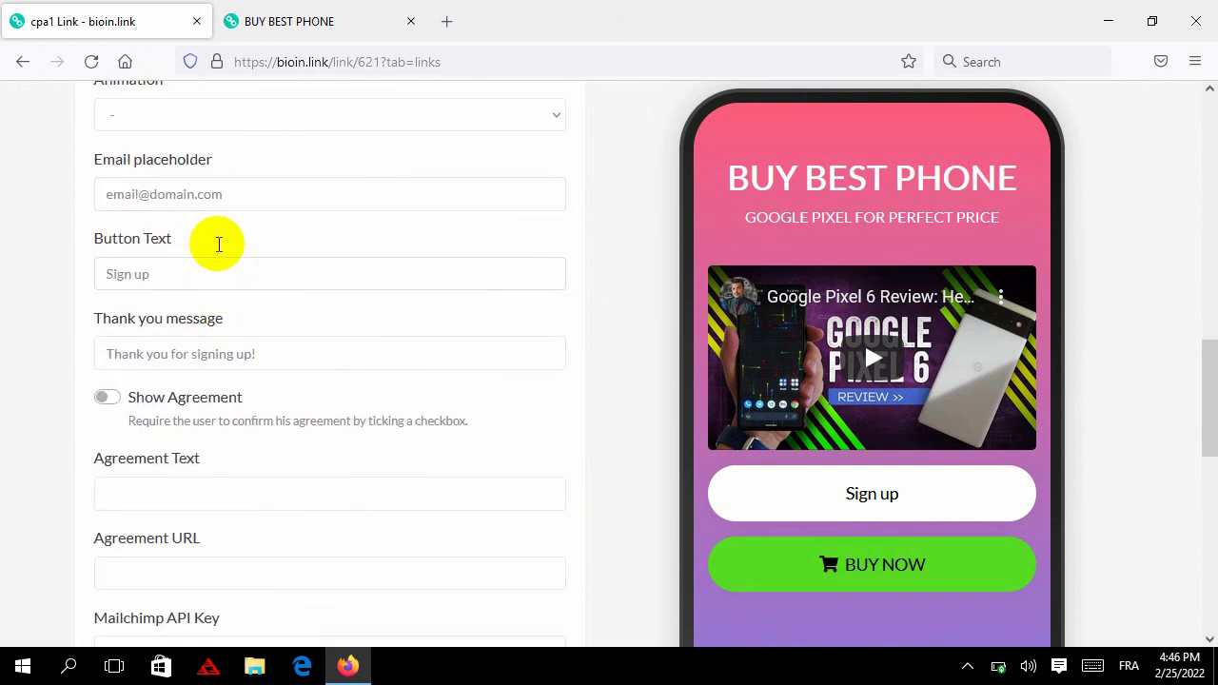
left_click(225, 269)
scroll(226, 269, "down", 1)
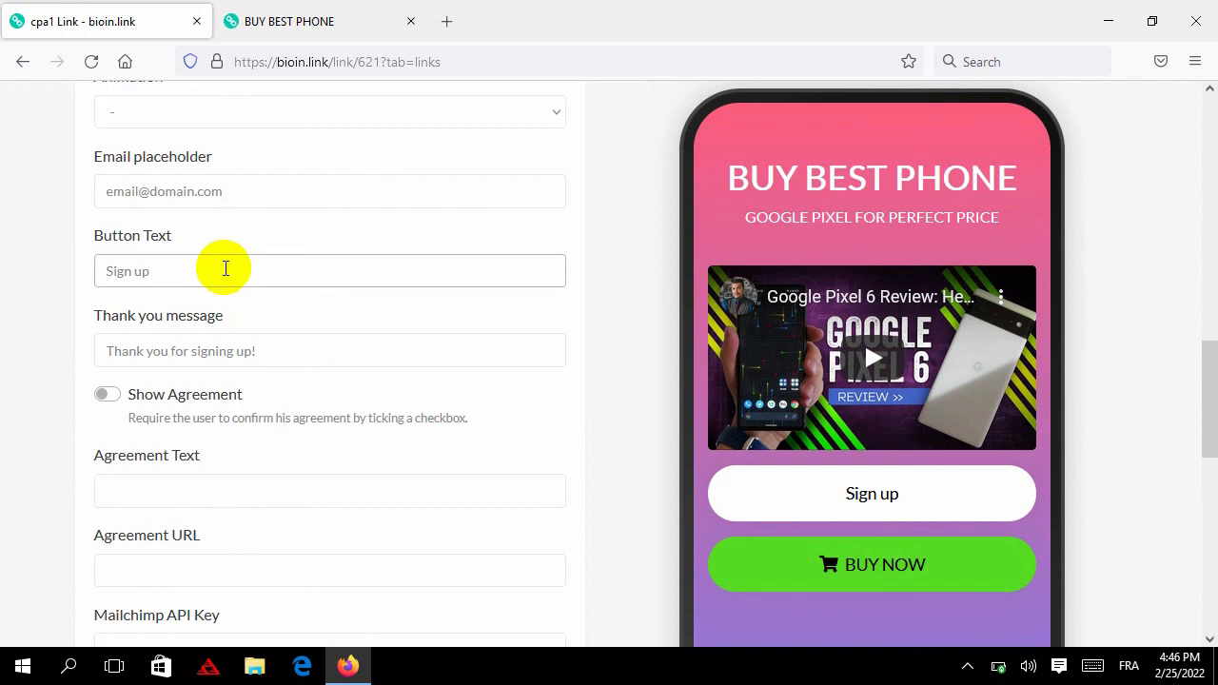
scroll(240, 324, "down", 1)
scroll(243, 352, "down", 1)
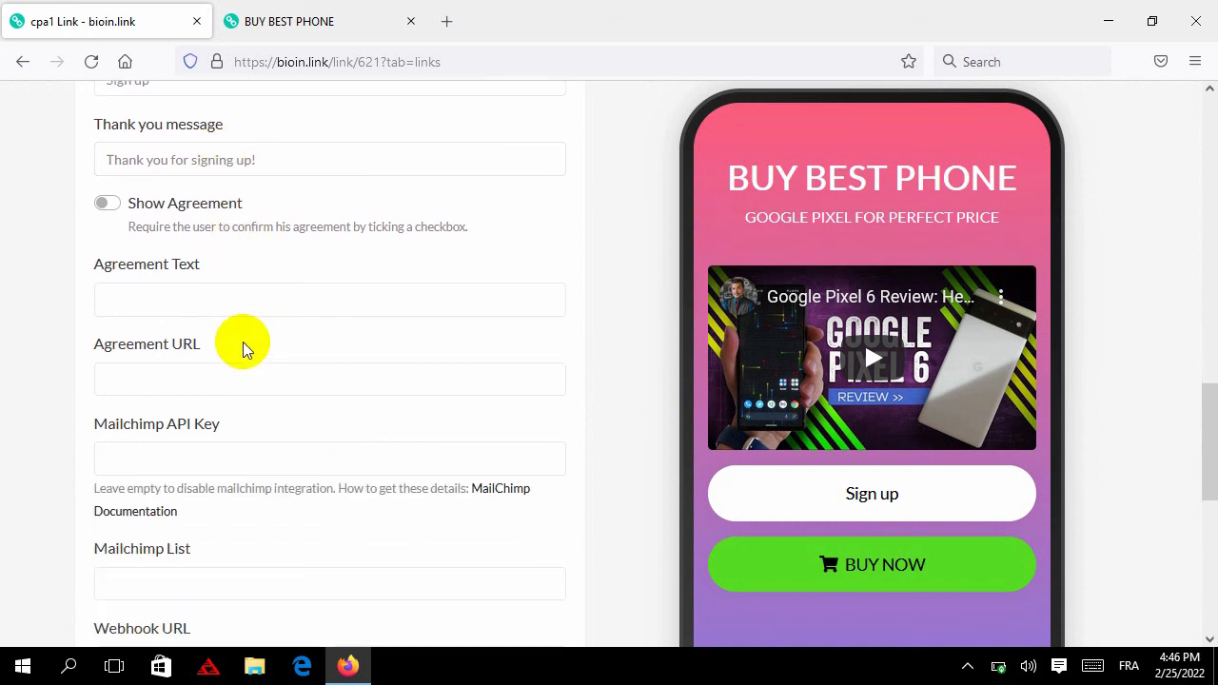
scroll(242, 350, "down", 1)
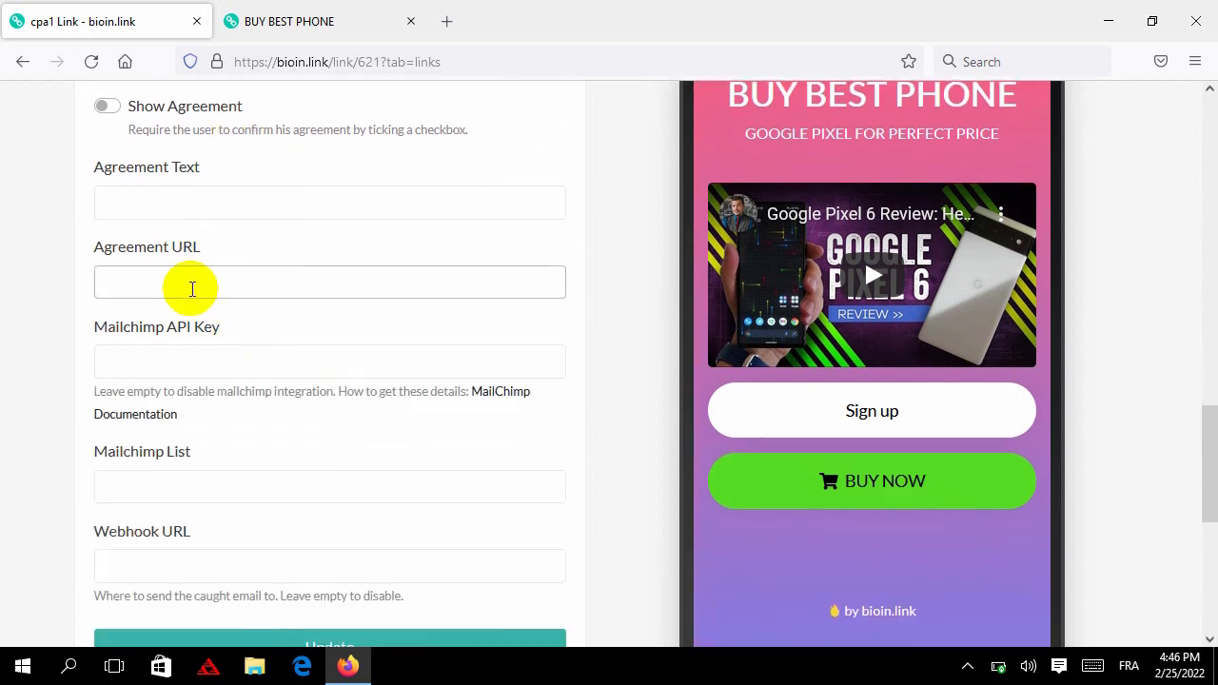
Highlight the Mailchimp API Key label and its help text
triple_click(125, 331)
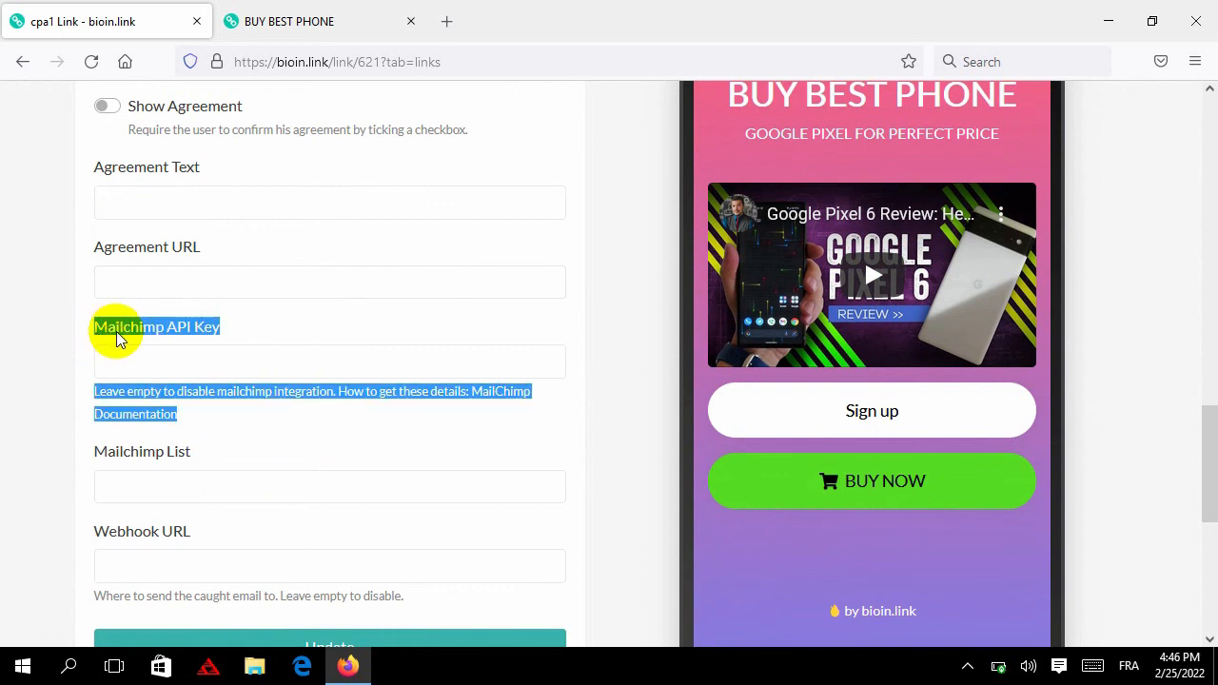
double_click(140, 338)
left_click_drag(140, 338, 202, 335)
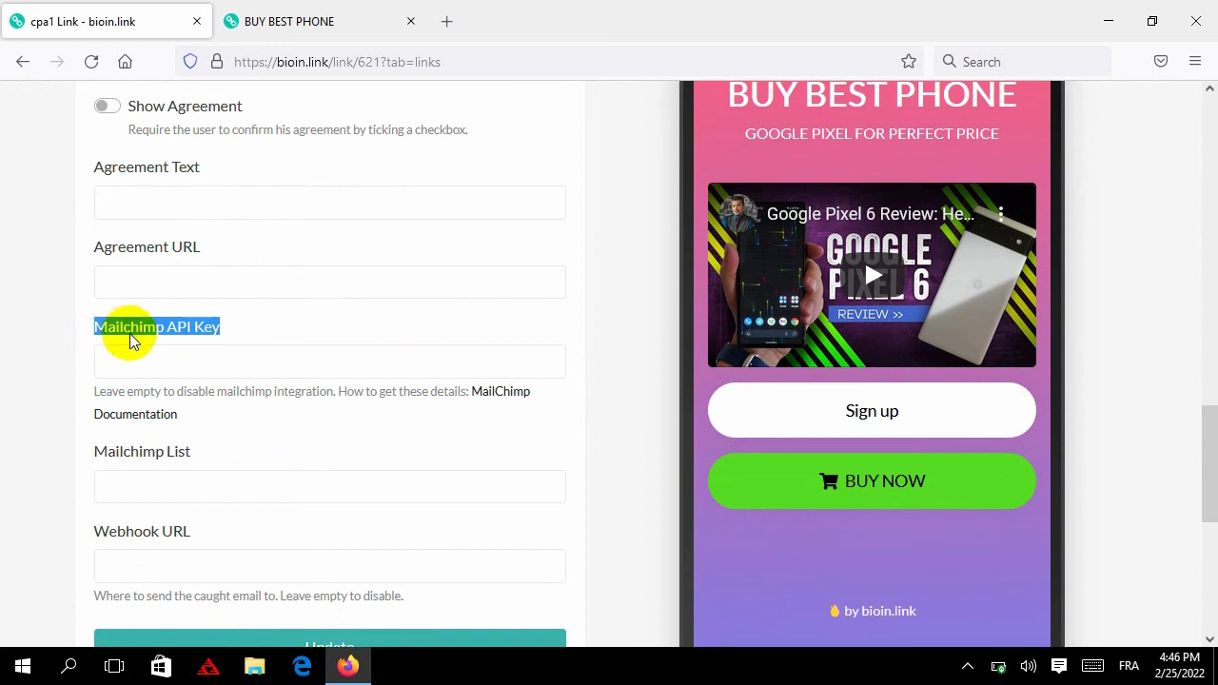
scroll(233, 357, "up", 12)
scroll(152, 409, "down", 3)
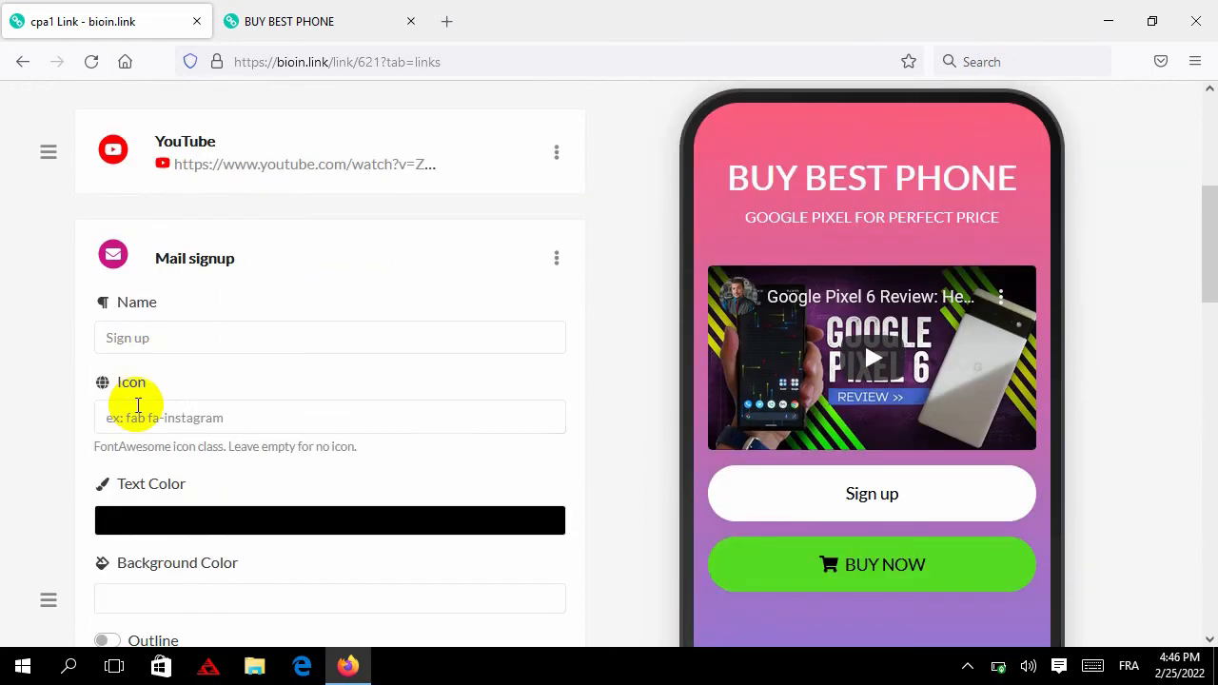
Delete the Mail signup block, leaving only the YouTube video and BUY NOW link in the preview
left_click(557, 259)
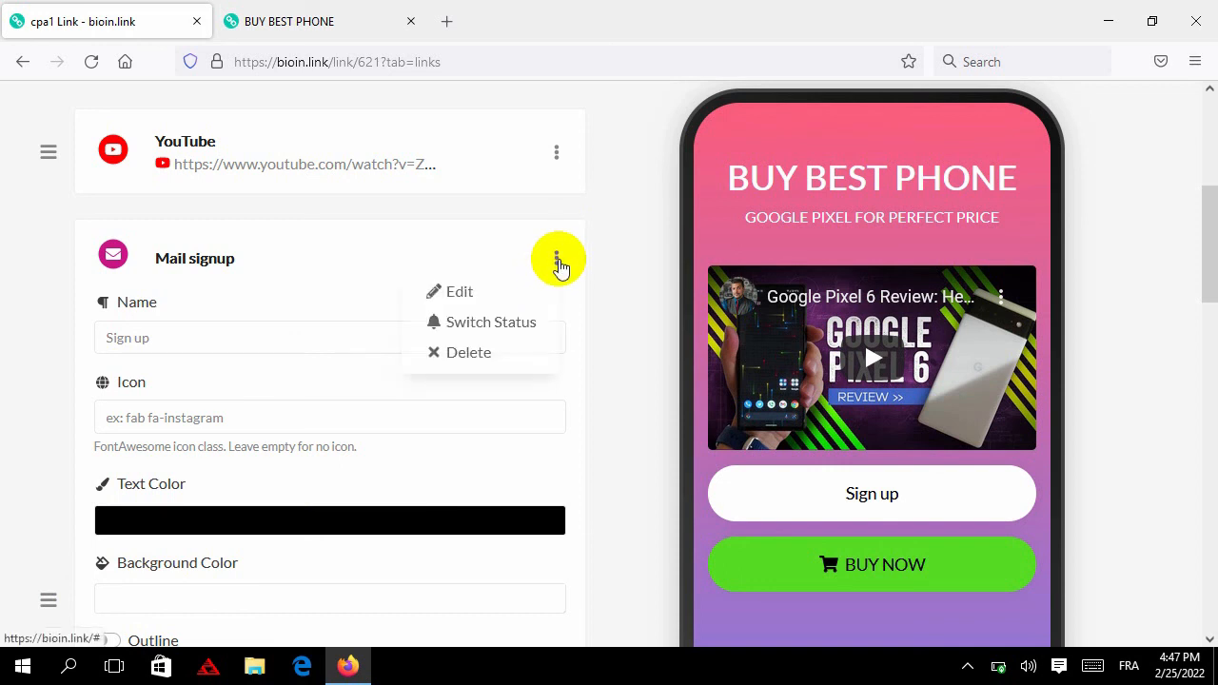
left_click(488, 353)
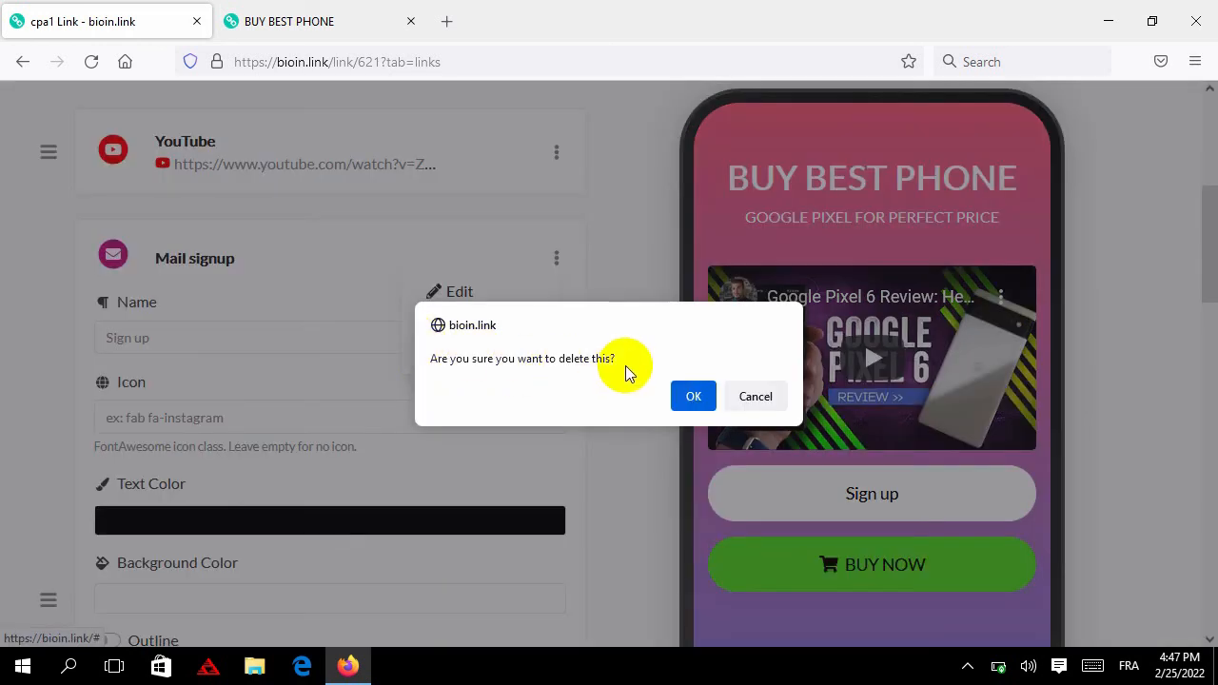
left_click(698, 394)
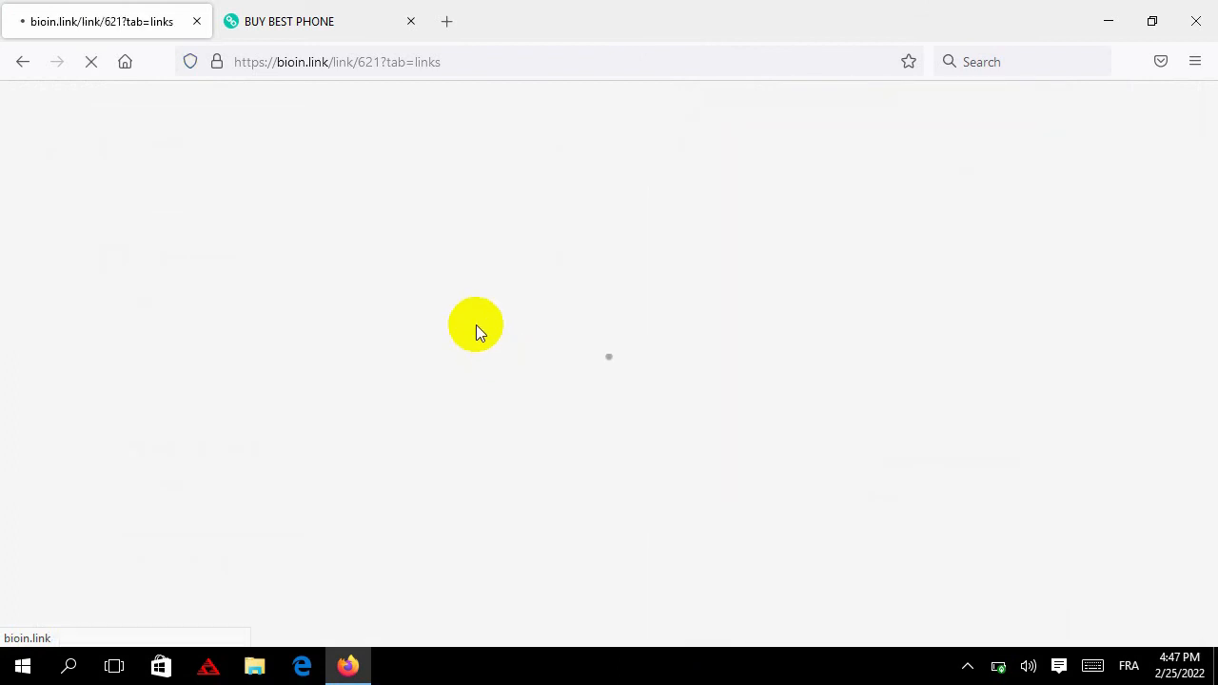
scroll(581, 333, "down", 3)
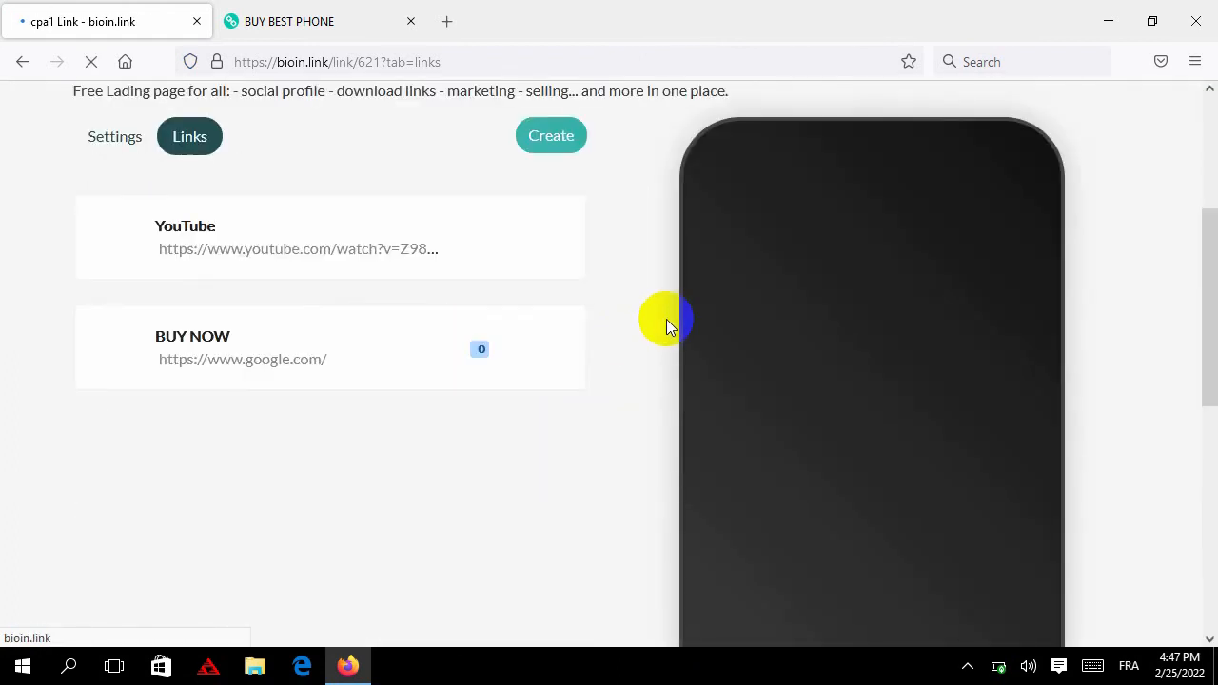
scroll(668, 276, "up", 2)
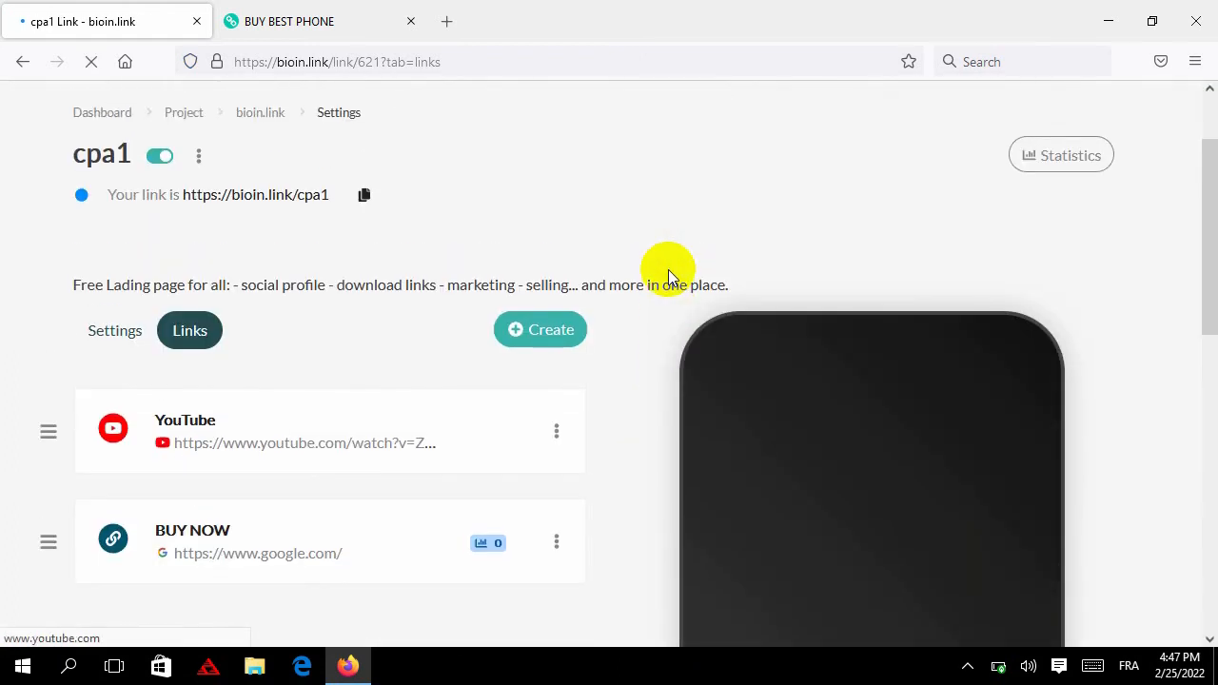
scroll(668, 269, "up", 1)
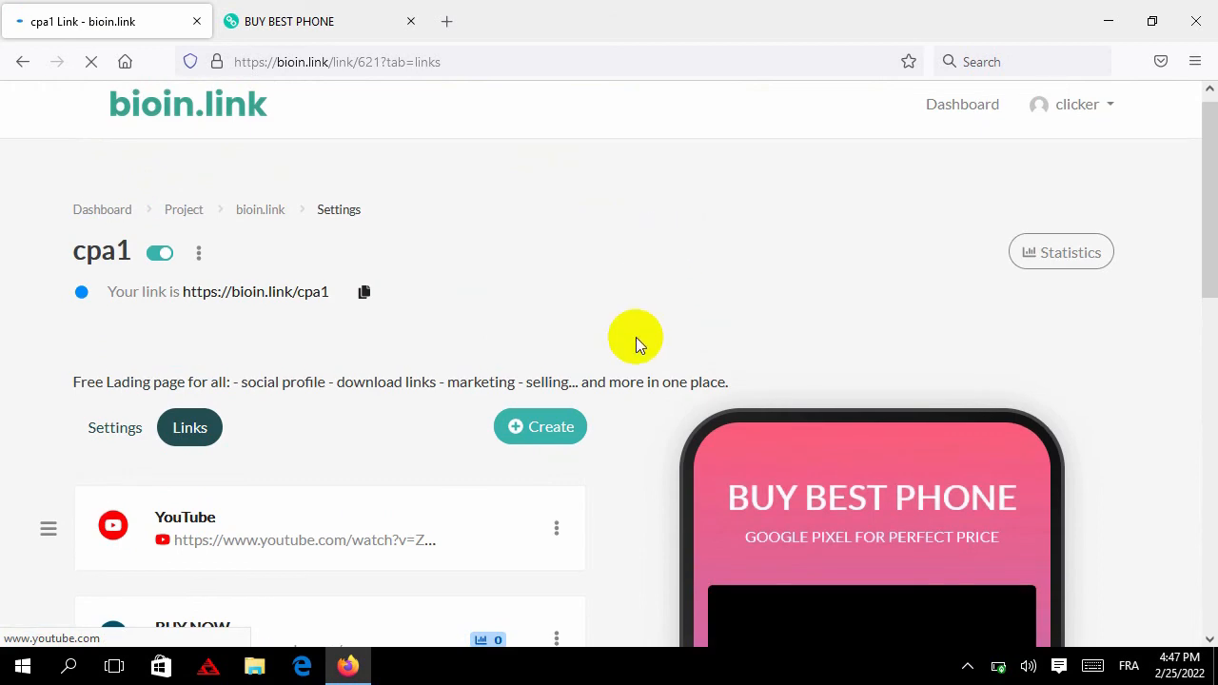
scroll(637, 363, "down", 4)
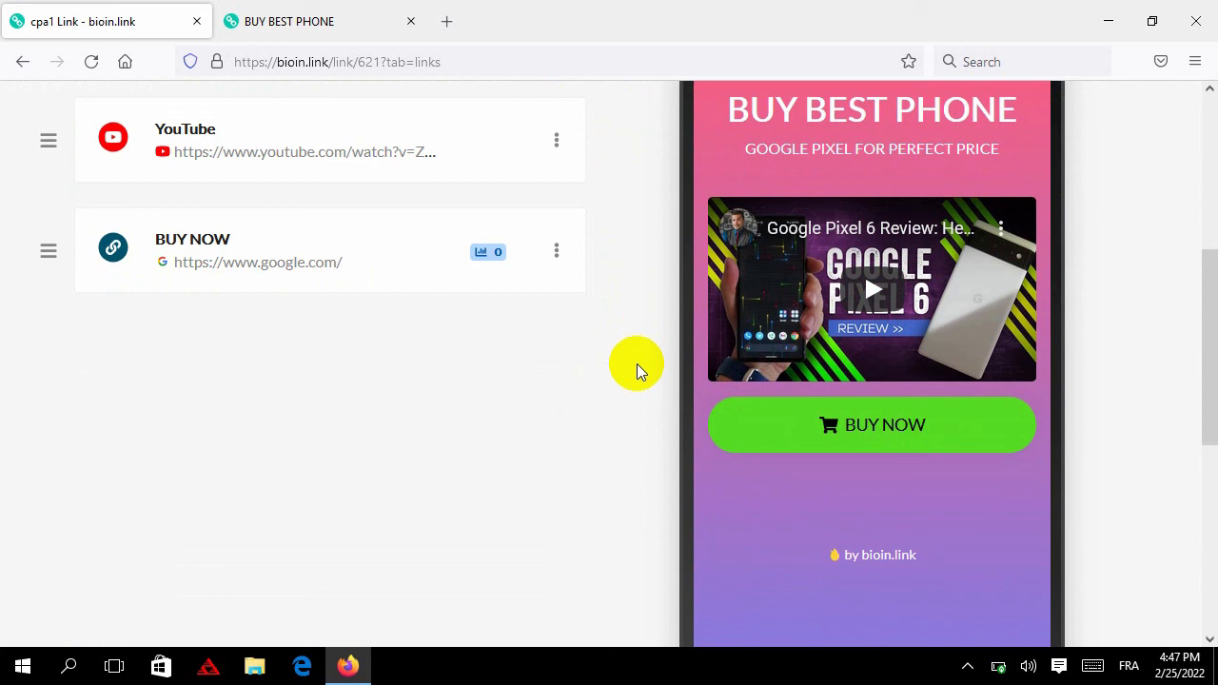
scroll(637, 364, "up", 4)
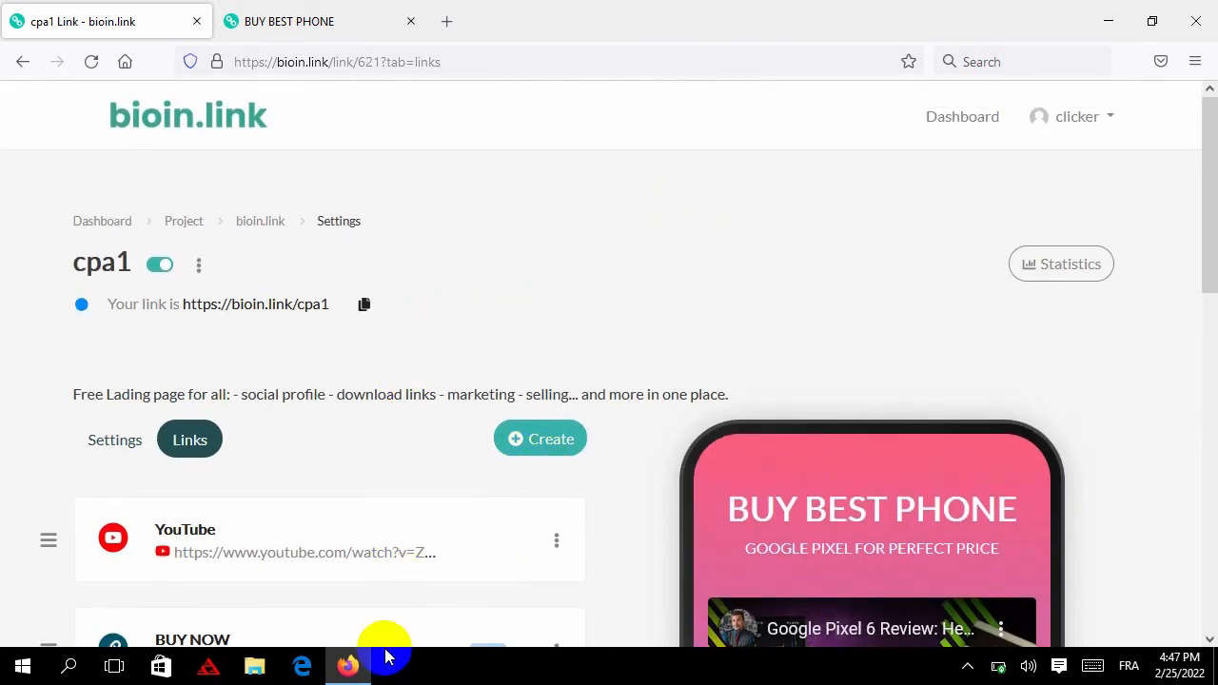
left_click(967, 668)
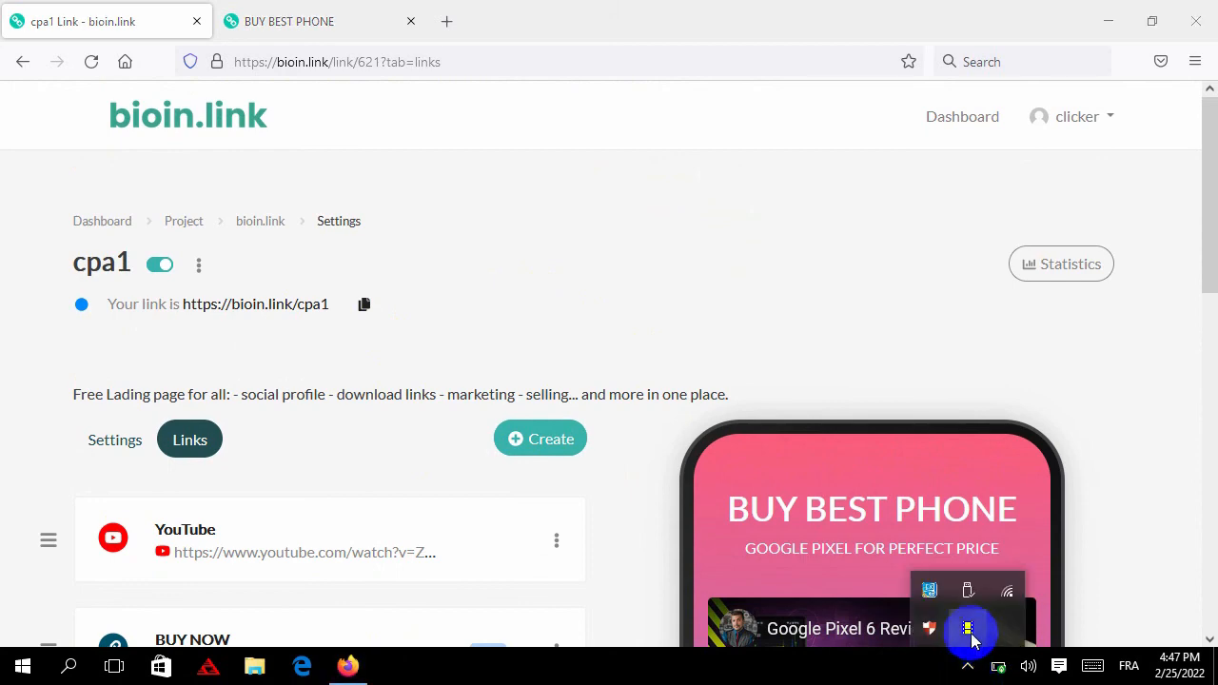